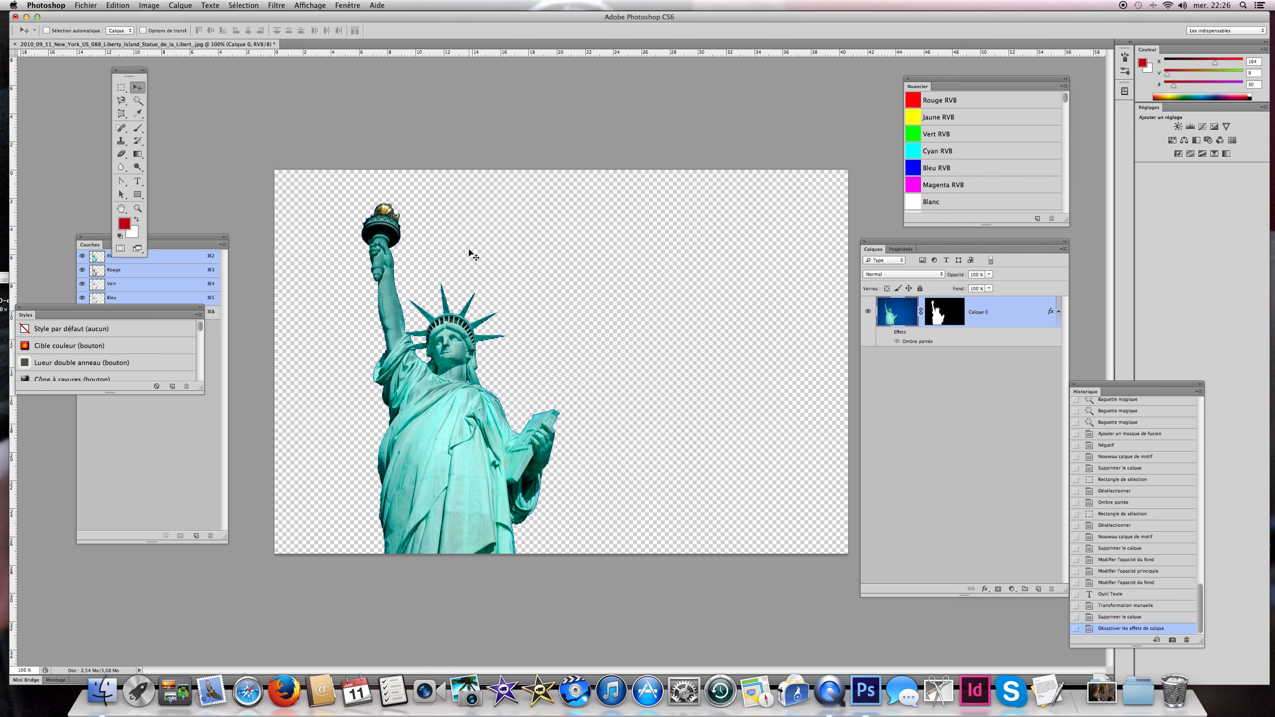
Define a brush preset from the cut-out Statue of Liberty, keeping the default name
left_click(122, 6)
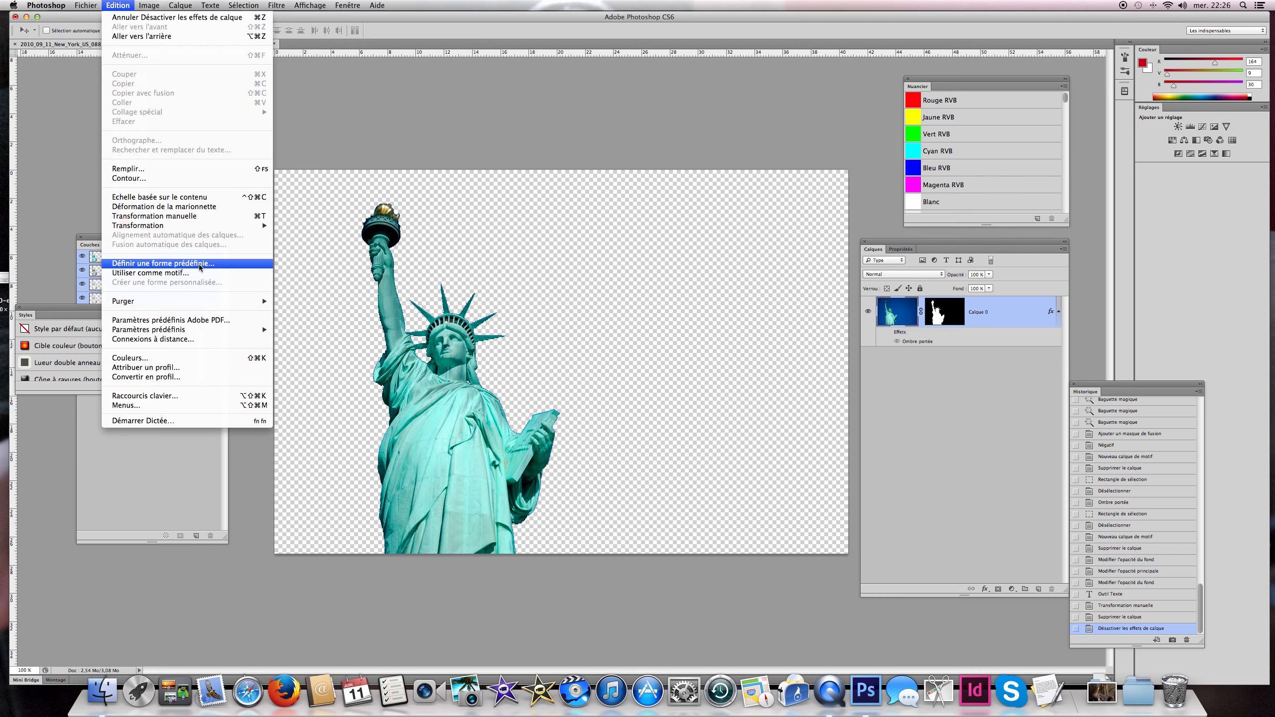
left_click(199, 266)
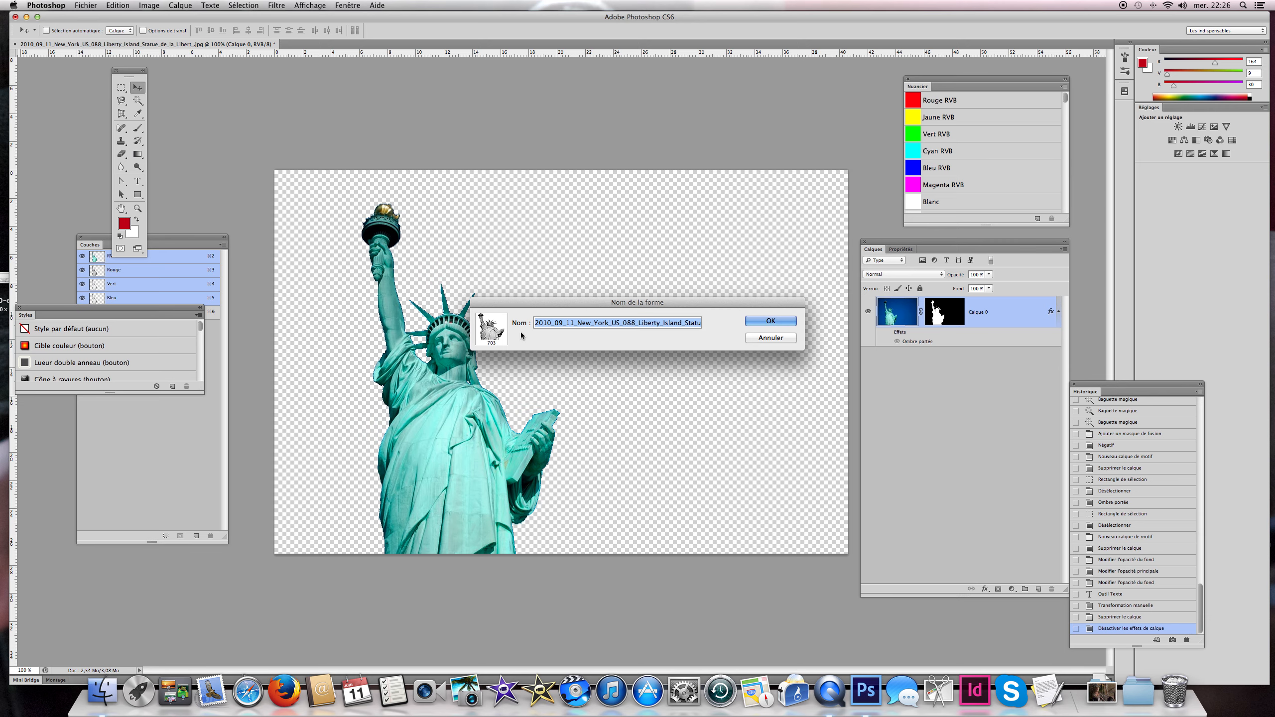
left_click(781, 317)
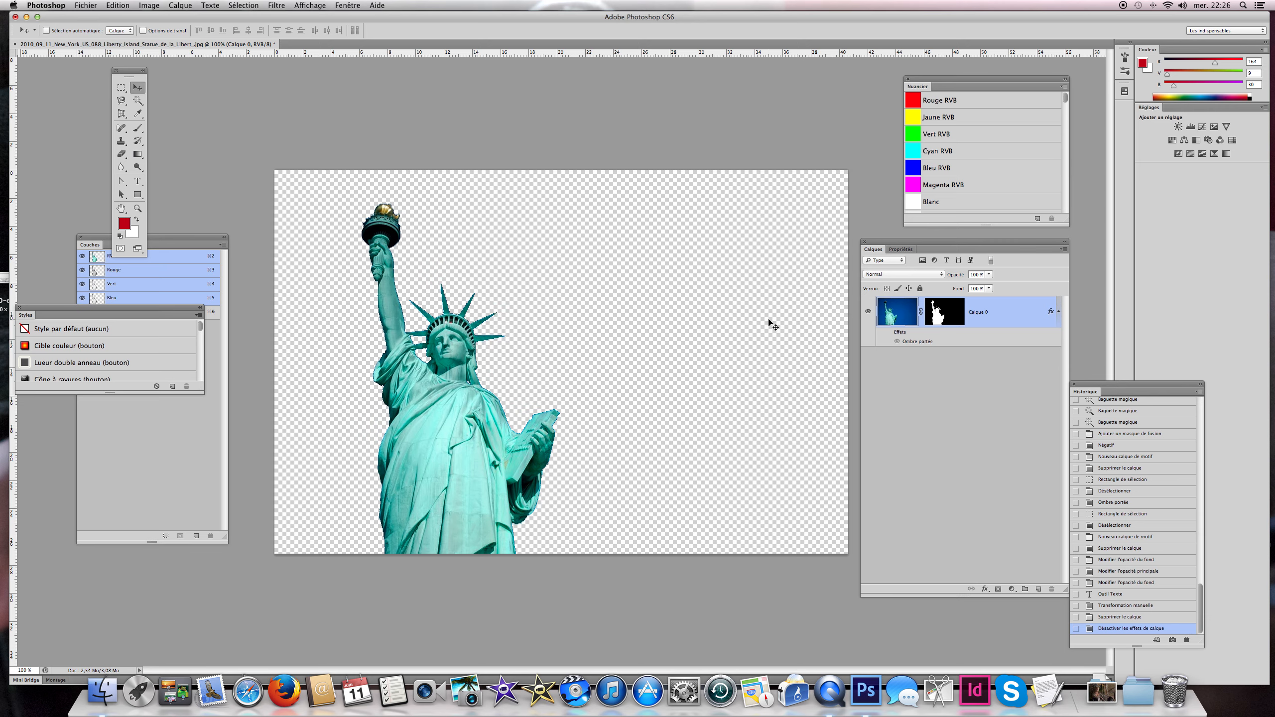
Hide the statue layer and add a new empty layer above it
left_click(868, 310)
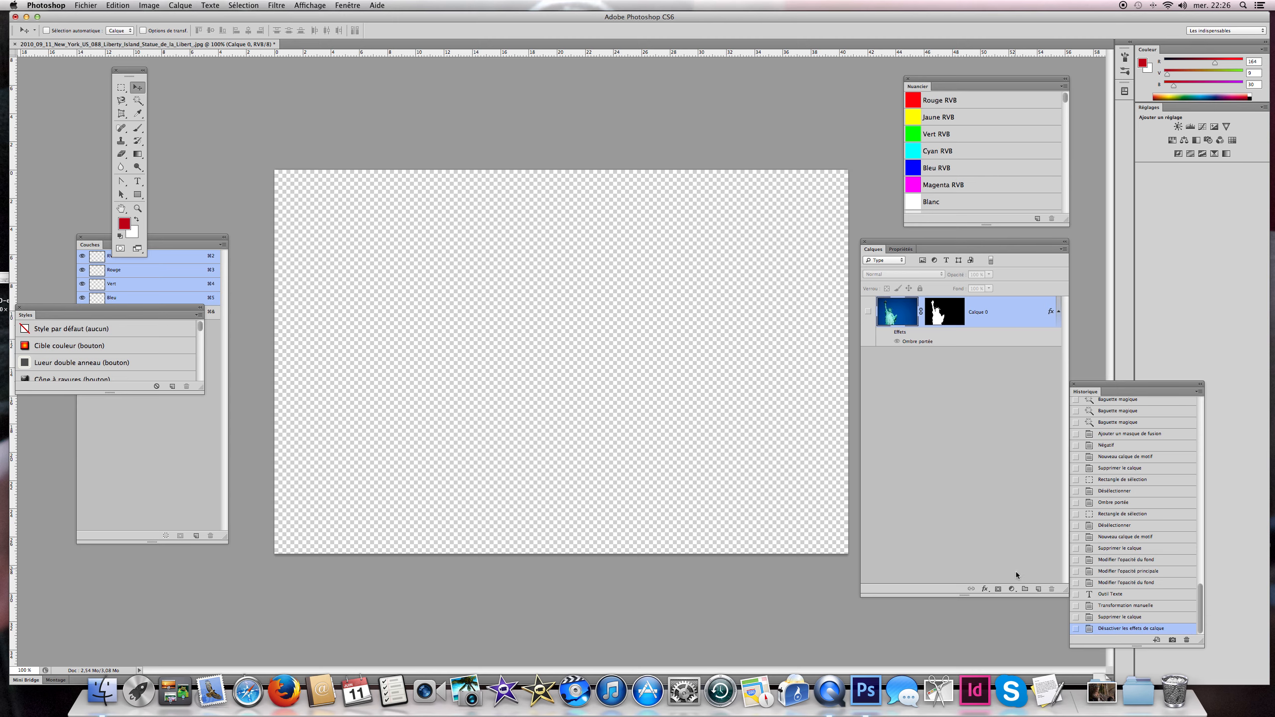
left_click(1038, 590)
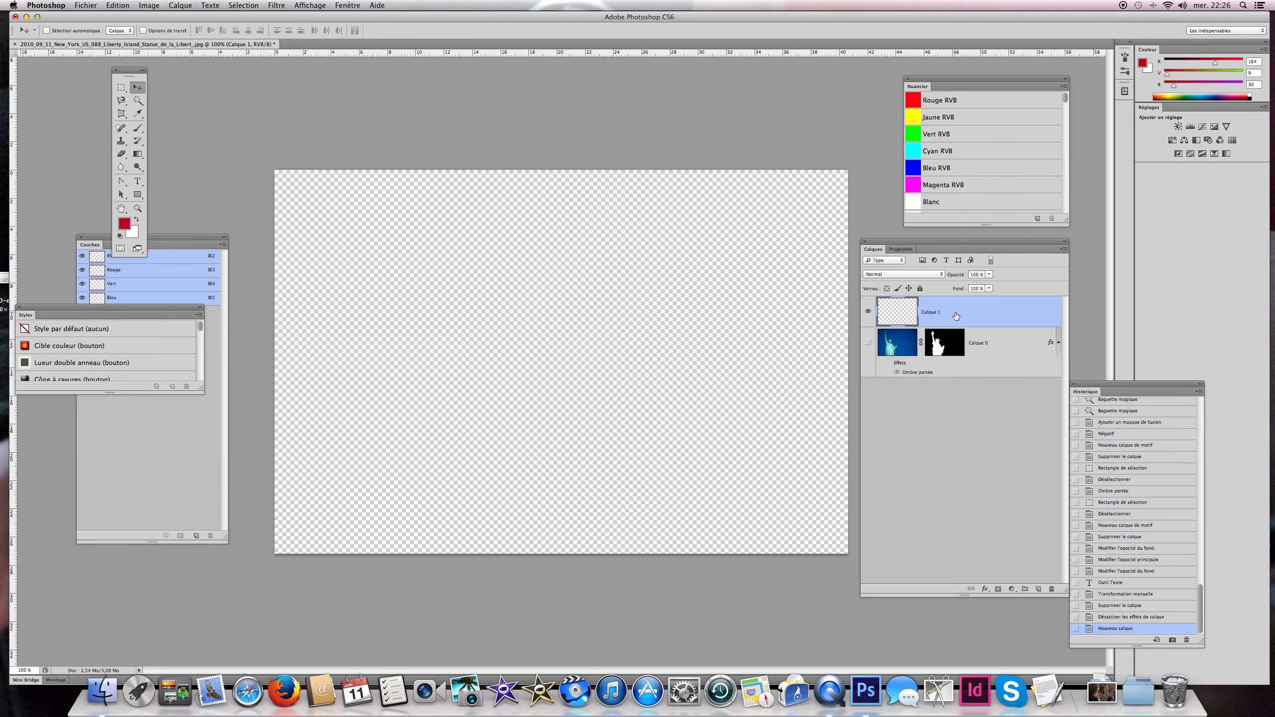
Select the new 703 px statue brush tip and paint overlapping red statues on the empty layer with single stamps and a stroke
left_click(138, 128)
right_click(331, 210)
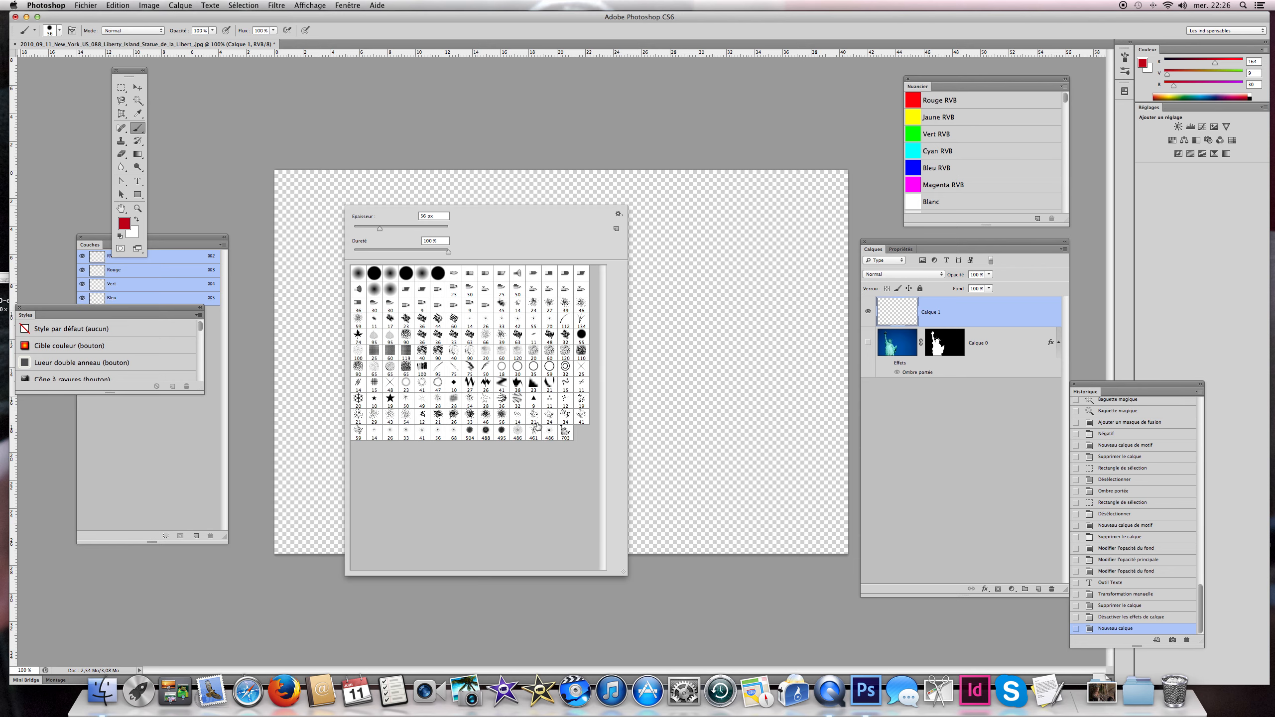
left_click(566, 432)
left_click(497, 159)
left_click(452, 255)
left_click(567, 333)
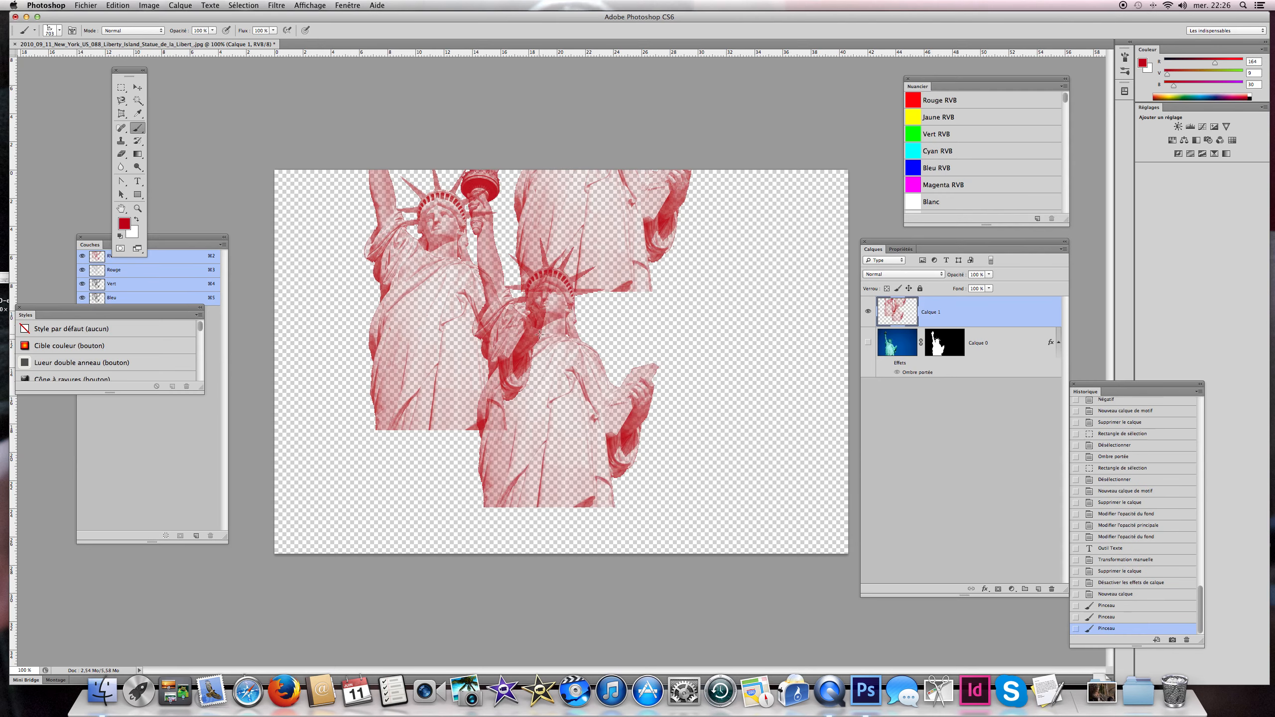
left_click(612, 357)
mouse_move(611, 358)
left_mouse_down()
mouse_move(688, 371)
mouse_move(511, 334)
mouse_move(437, 347)
left_mouse_up()
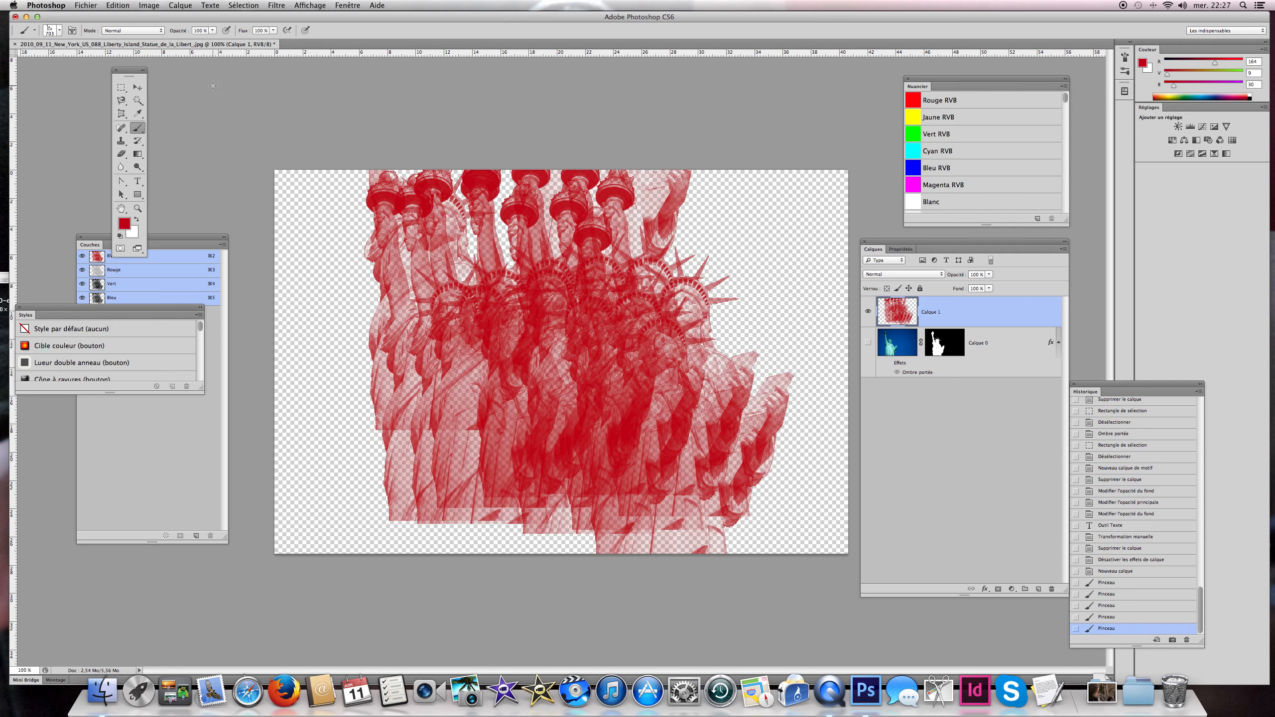
Set the brush mode to Transparent and stamp over the red statues to erase statue shapes from them
left_click(156, 34)
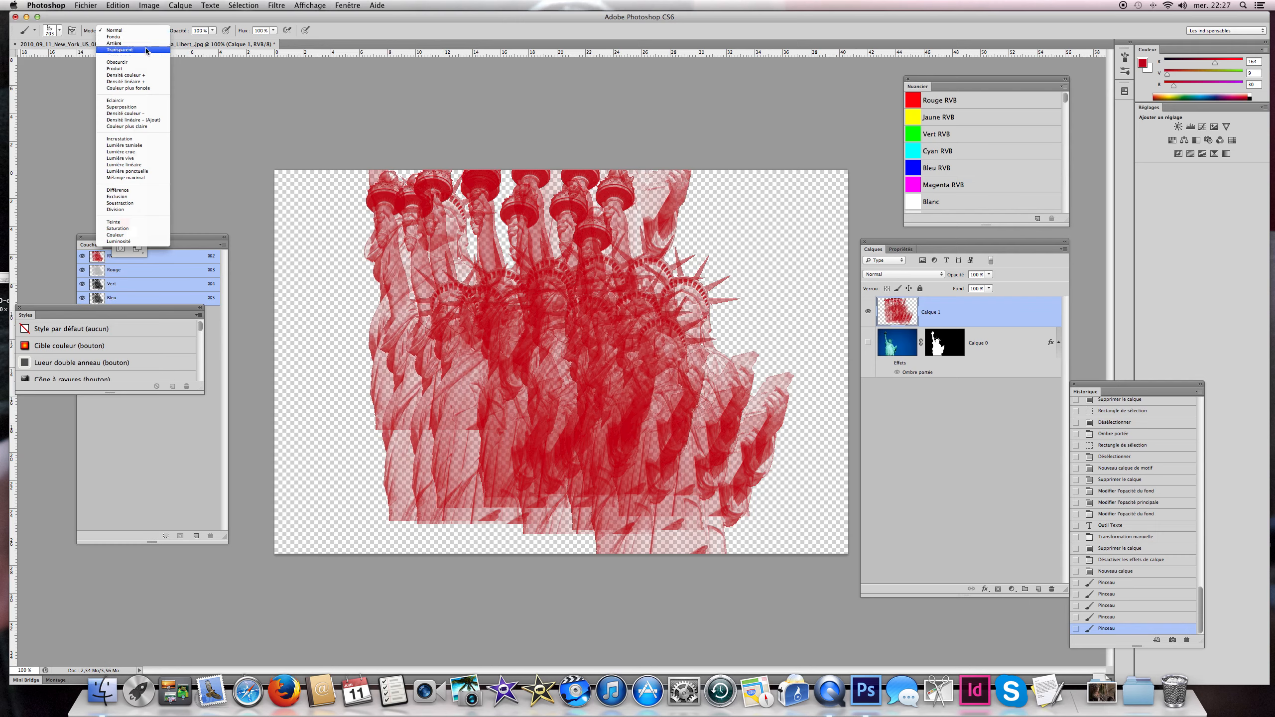
left_click(146, 49)
mouse_move(452, 226)
left_mouse_down()
mouse_move(490, 285)
mouse_move(558, 334)
mouse_move(669, 325)
left_mouse_up()
left_click(669, 325)
left_click(624, 296)
left_click(424, 299)
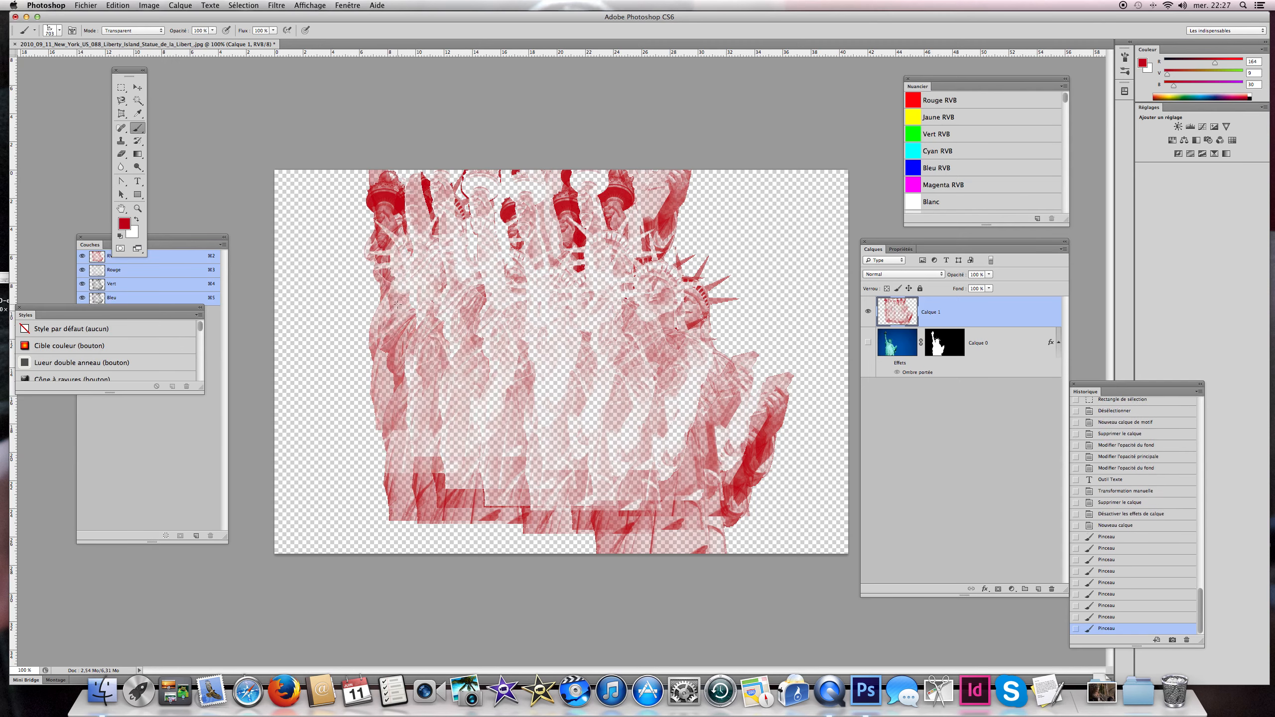
left_click(394, 303)
left_click(403, 248)
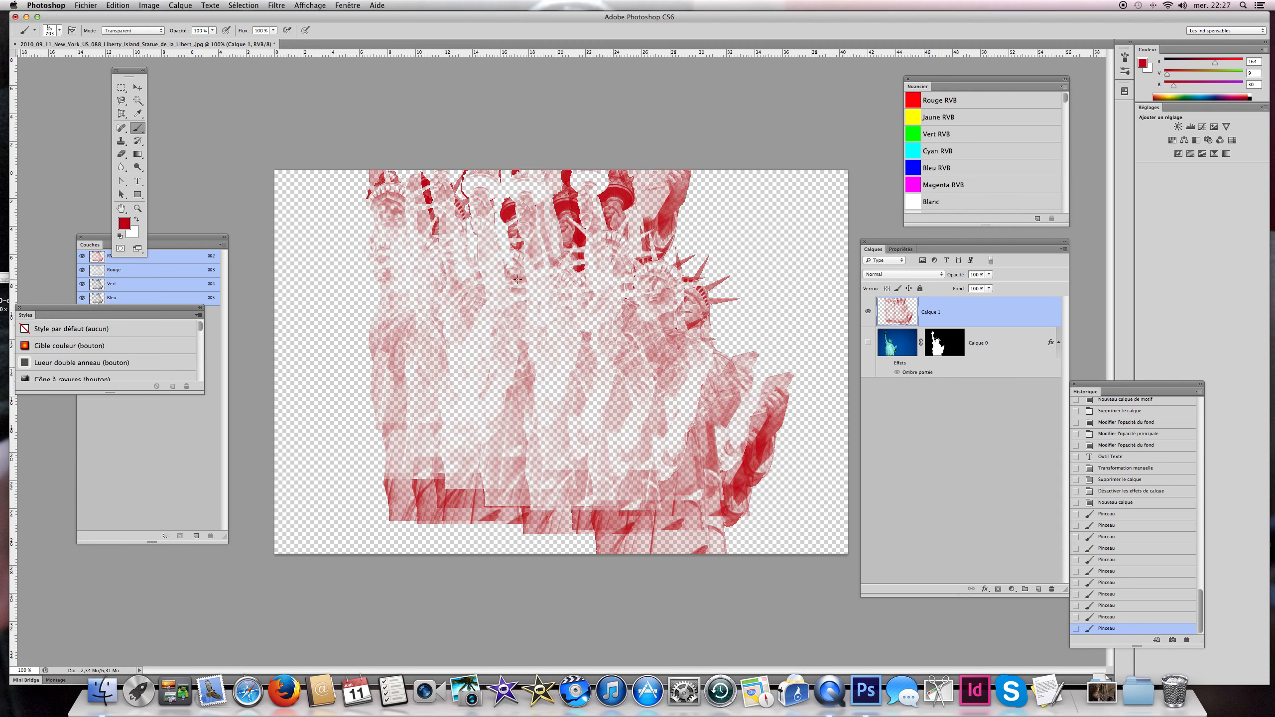
Erase more of the red artwork with further transparent statue stamps across its middle and upper areas
left_click_drag(522, 281, 394, 289)
left_click(509, 288)
left_click(586, 334)
left_click(666, 347)
left_click(715, 382)
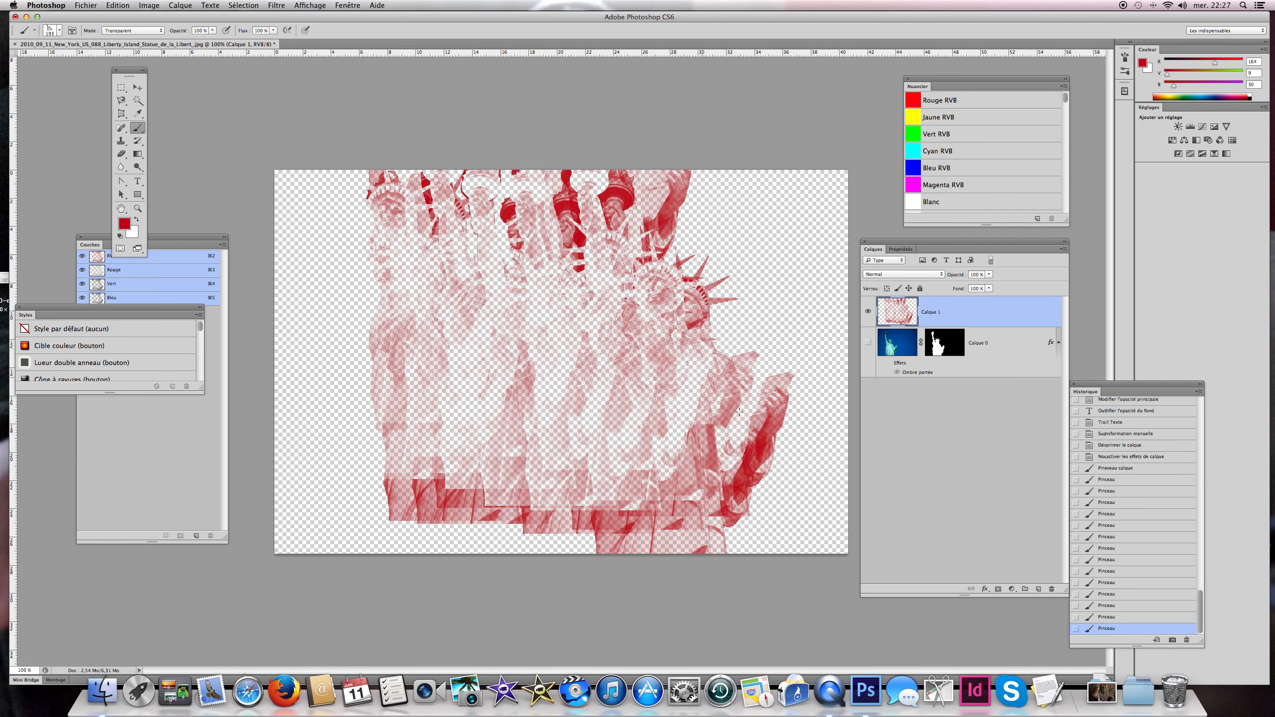
left_click(741, 413)
left_click(657, 253)
left_click(578, 226)
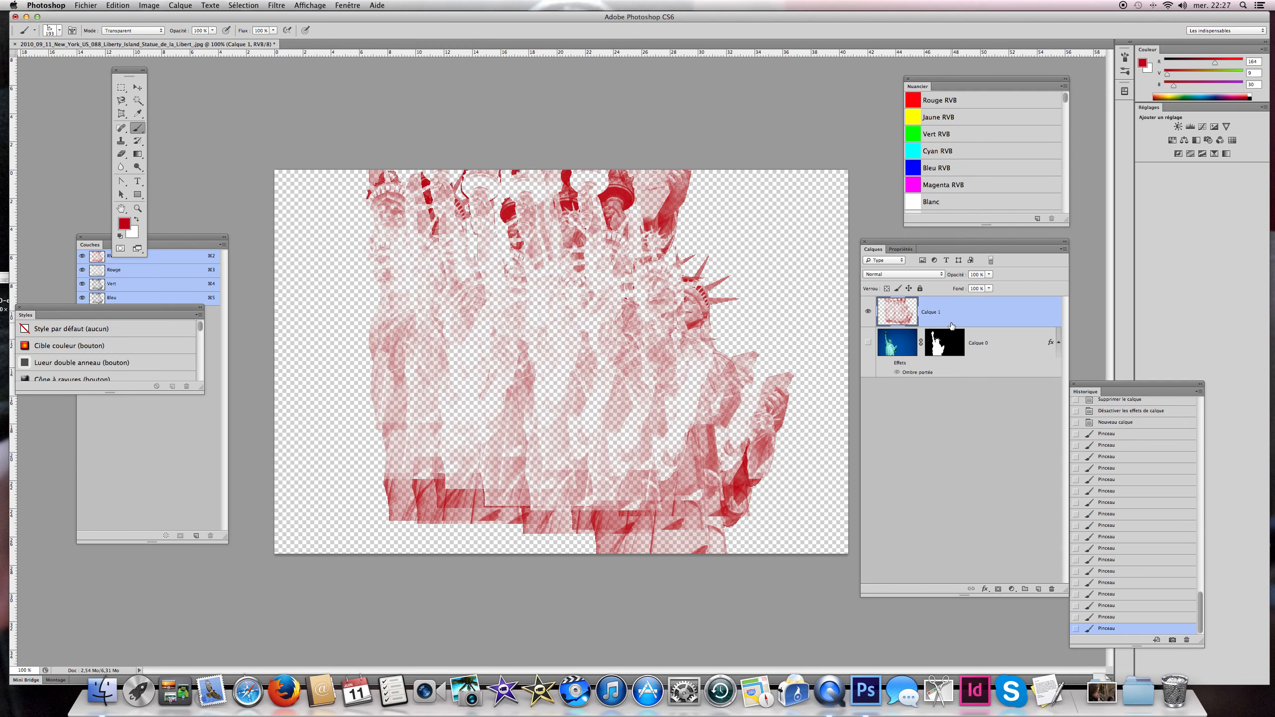
Fill the whole layer with the red foreground colour
key("super+BackSpace")
key("alt+BackSpace")
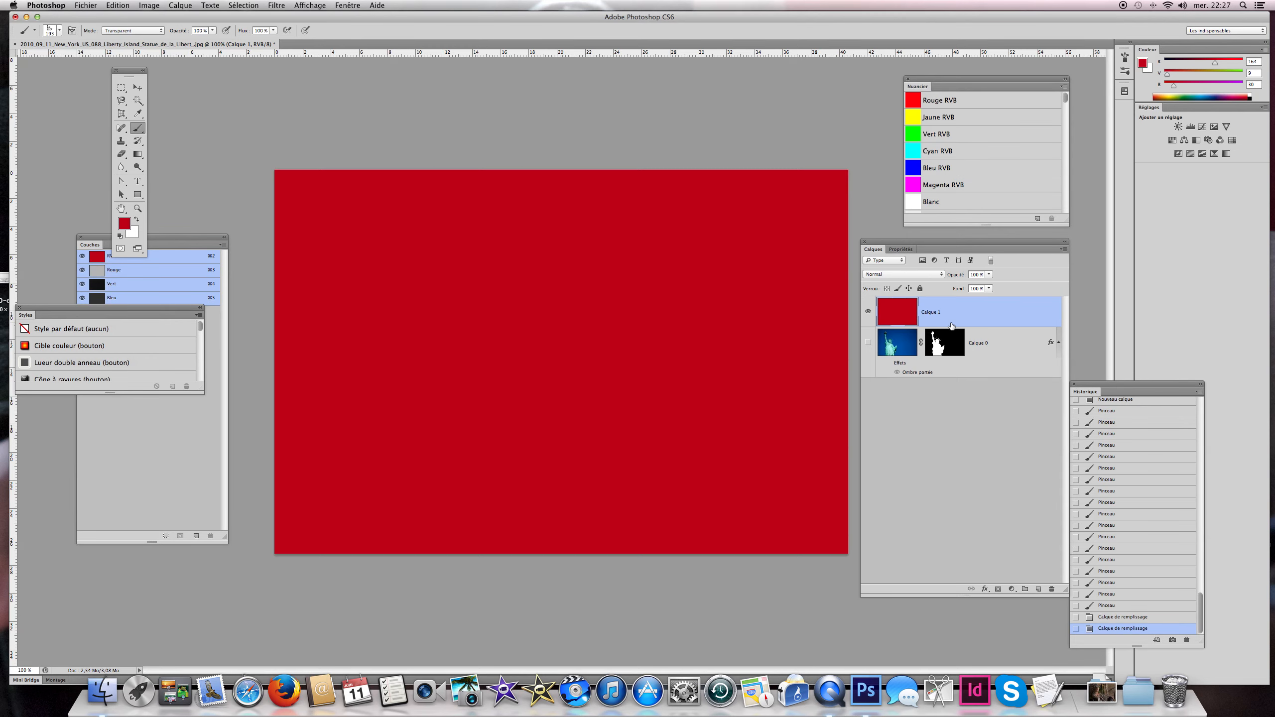
Punch small transparent statues through the red layer with single stamps and freehand strokes, and refill the layer with solid red
left_click(706, 300)
left_click(636, 304)
mouse_move(565, 282)
left_mouse_down()
mouse_move(618, 356)
mouse_move(443, 320)
left_mouse_up()
mouse_move(471, 372)
left_mouse_down()
mouse_move(427, 281)
mouse_move(494, 294)
left_mouse_up()
left_click(365, 333)
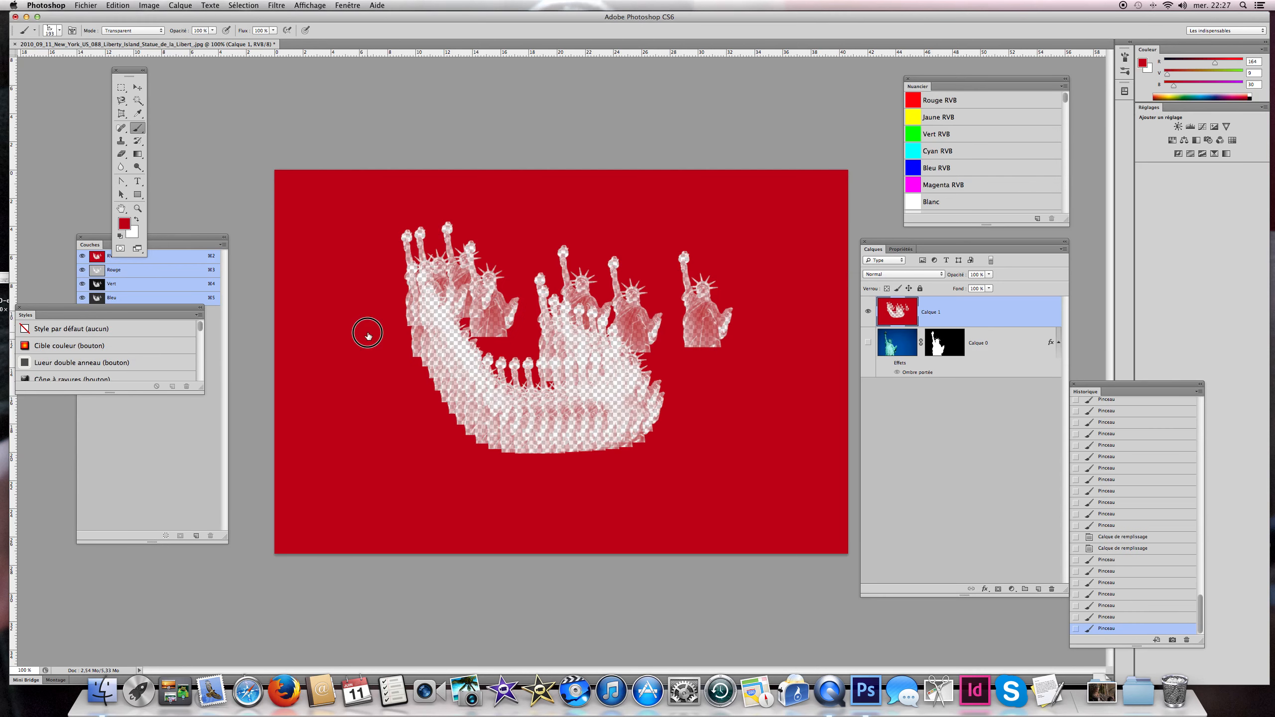
left_click(362, 399)
left_click(402, 426)
left_click(443, 444)
left_click(720, 465)
left_click(749, 407)
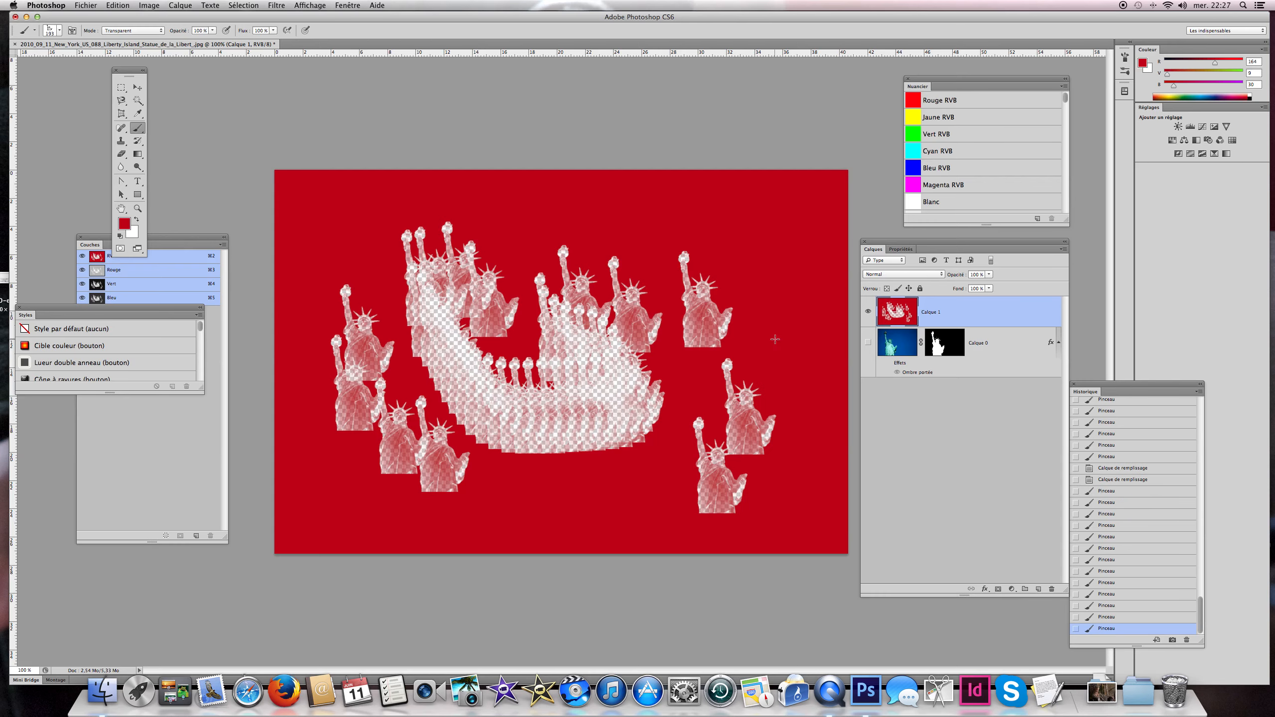
left_click(537, 223)
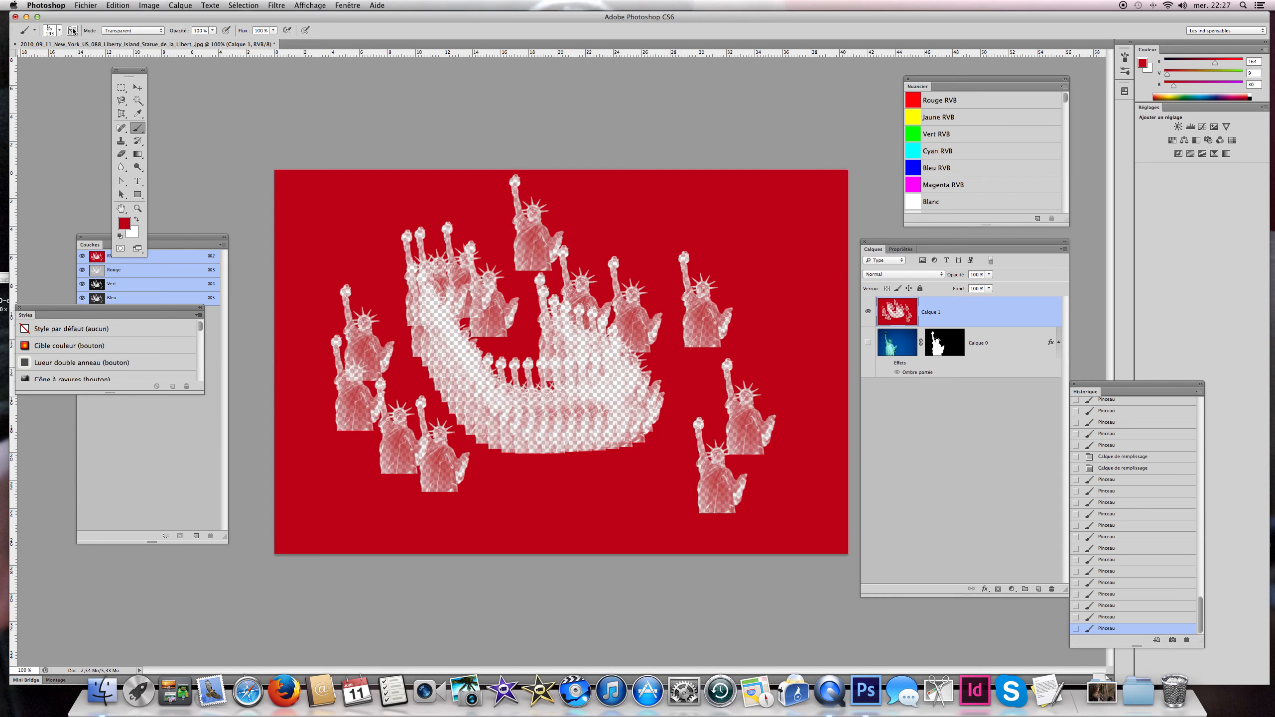
left_click(386, 194)
key("alt+BackSpace")
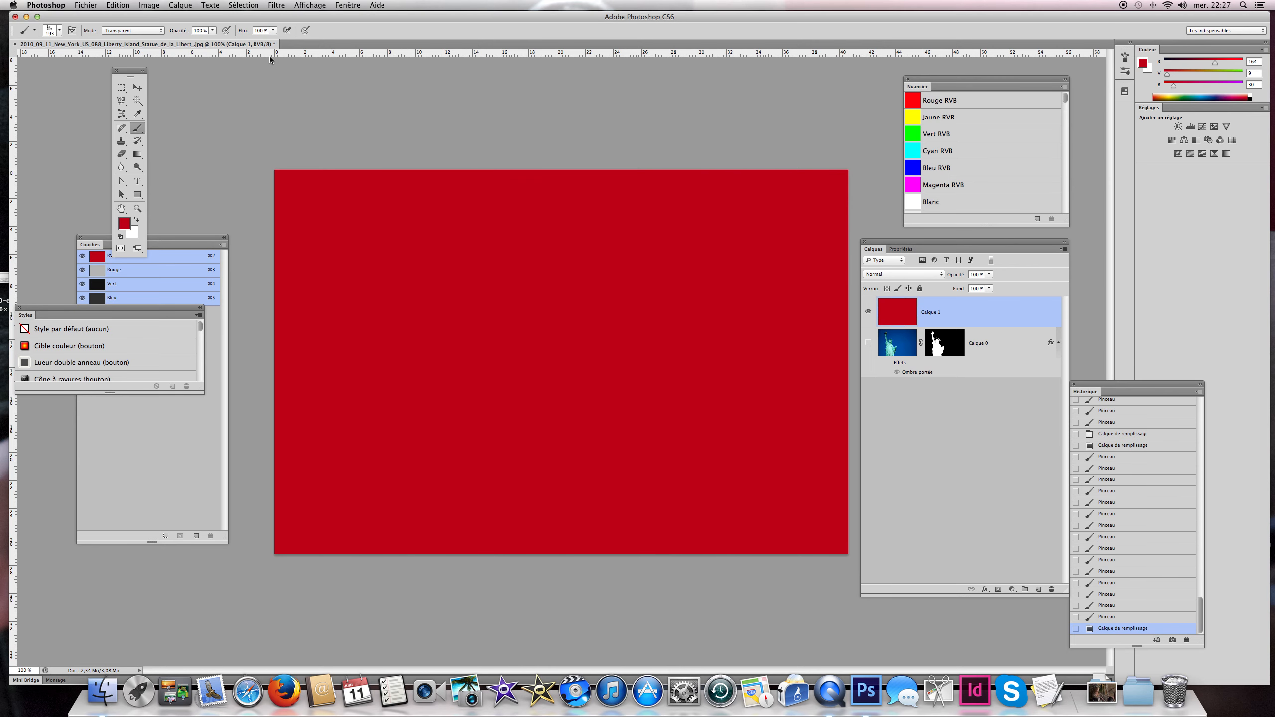
Set the statue brush's size to 162 px and its spacing to 121% in the brush settings
left_click(72, 30)
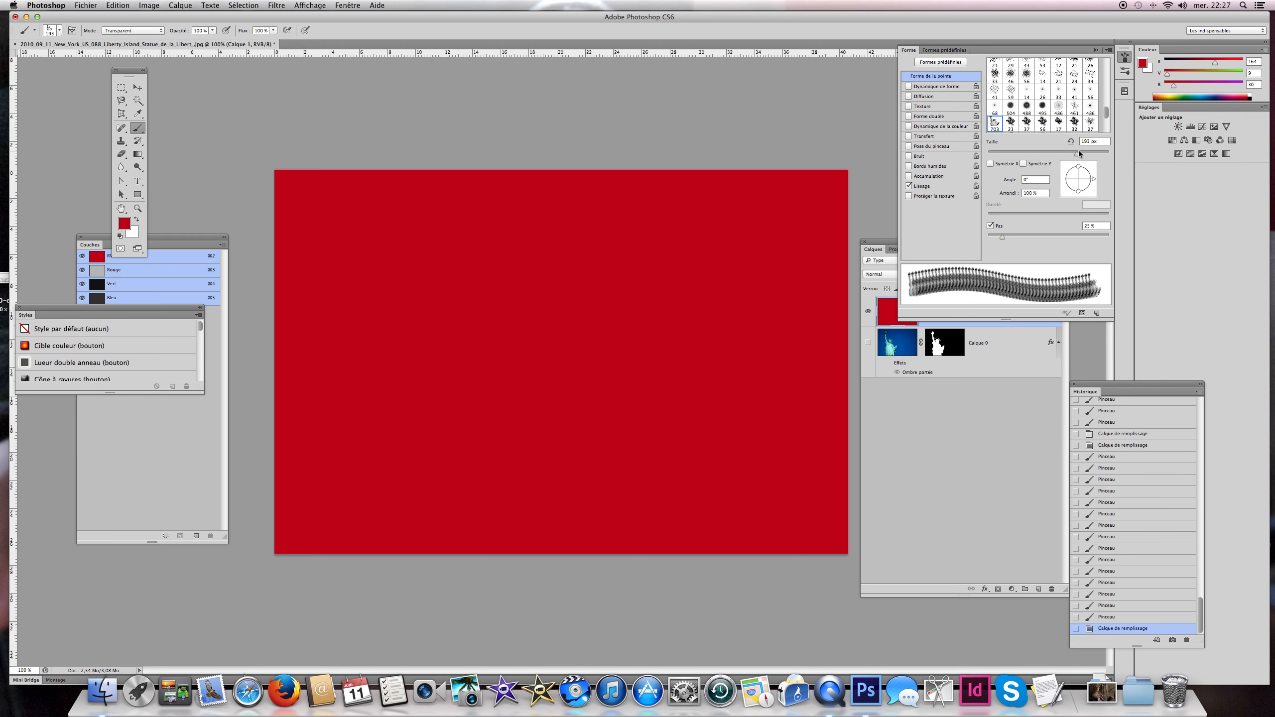
mouse_move(1078, 156)
left_mouse_down()
mouse_move(1040, 156)
mouse_move(1068, 156)
left_mouse_up()
left_click_drag(1004, 238, 1056, 241)
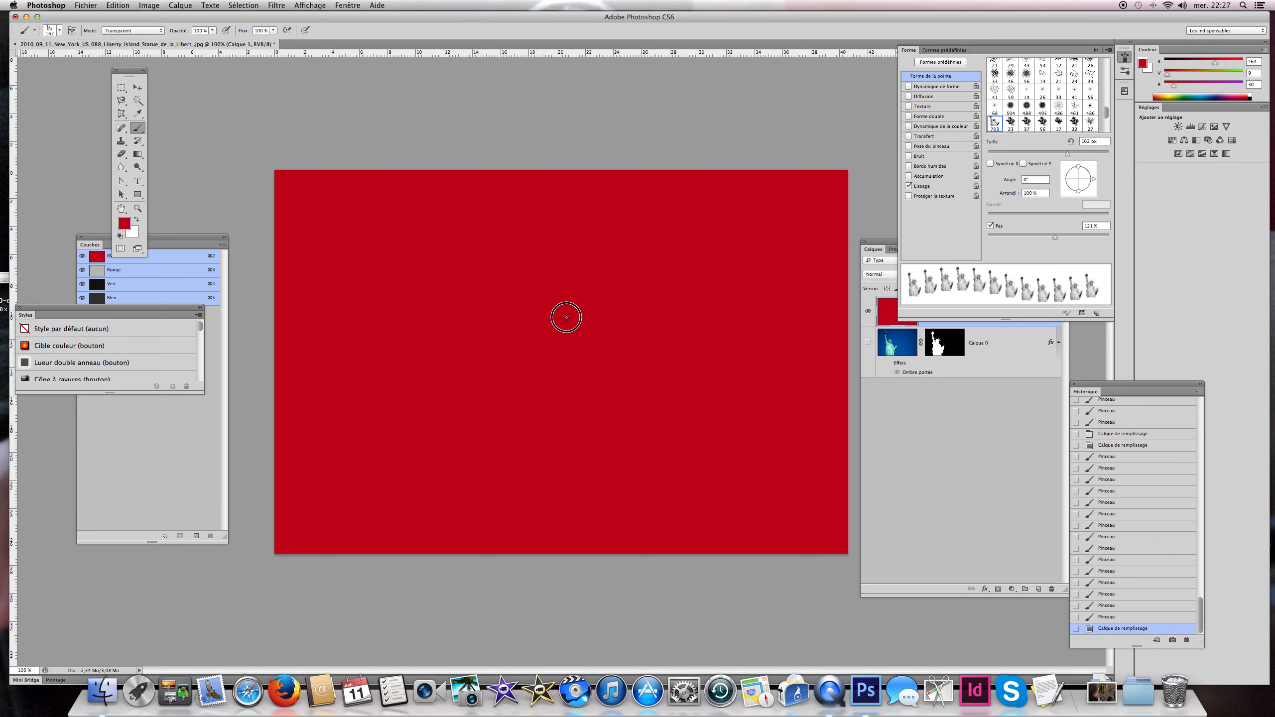
Try a single stamp and a looping stroke of spaced-out statues on the red layer, and undo both
mouse_move(564, 315)
left_mouse_down()
mouse_move(714, 337)
mouse_move(650, 400)
left_mouse_up()
mouse_move(557, 409)
left_mouse_down()
mouse_move(456, 374)
mouse_move(403, 339)
mouse_move(451, 277)
mouse_move(724, 243)
left_mouse_up()
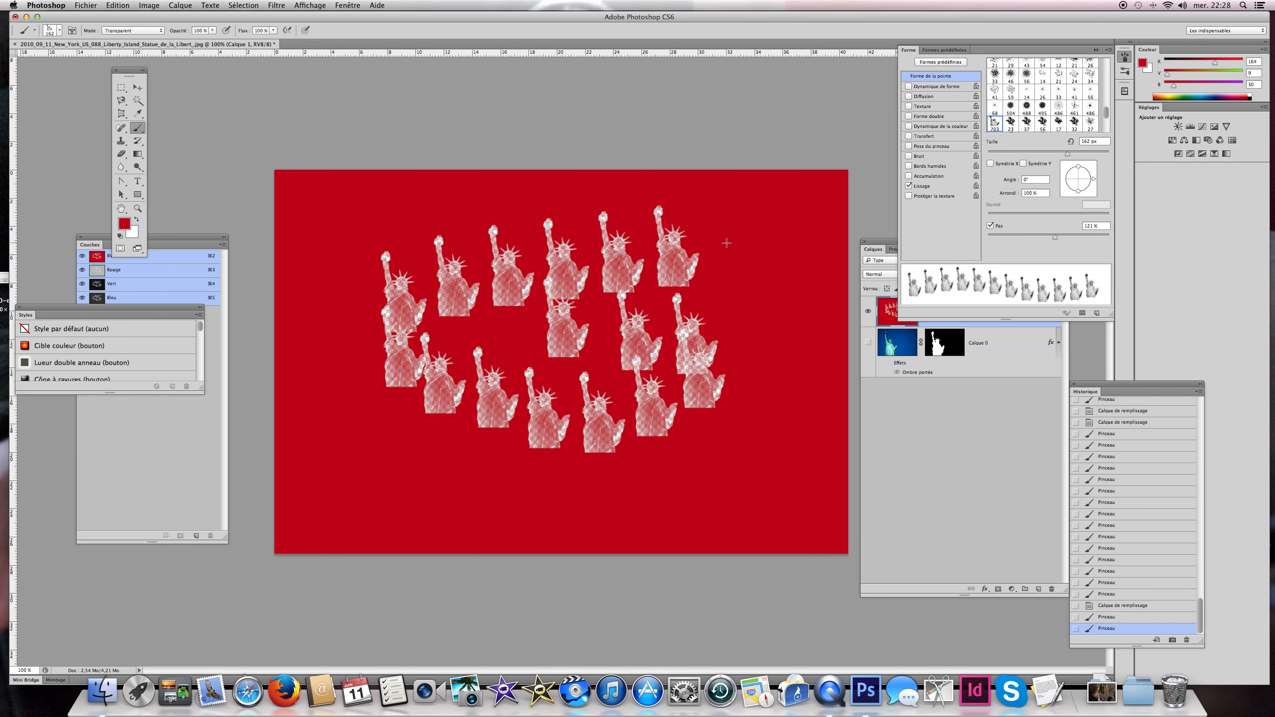
key("super+z")
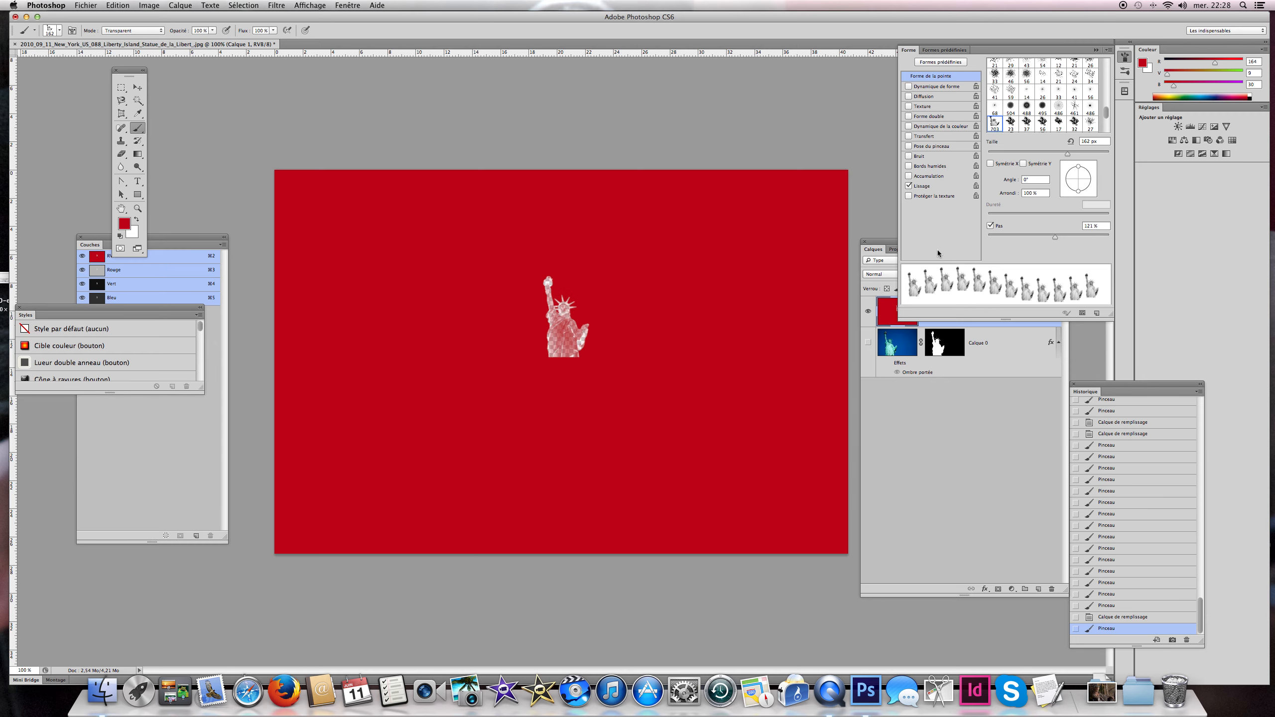
key("super+alt+z")
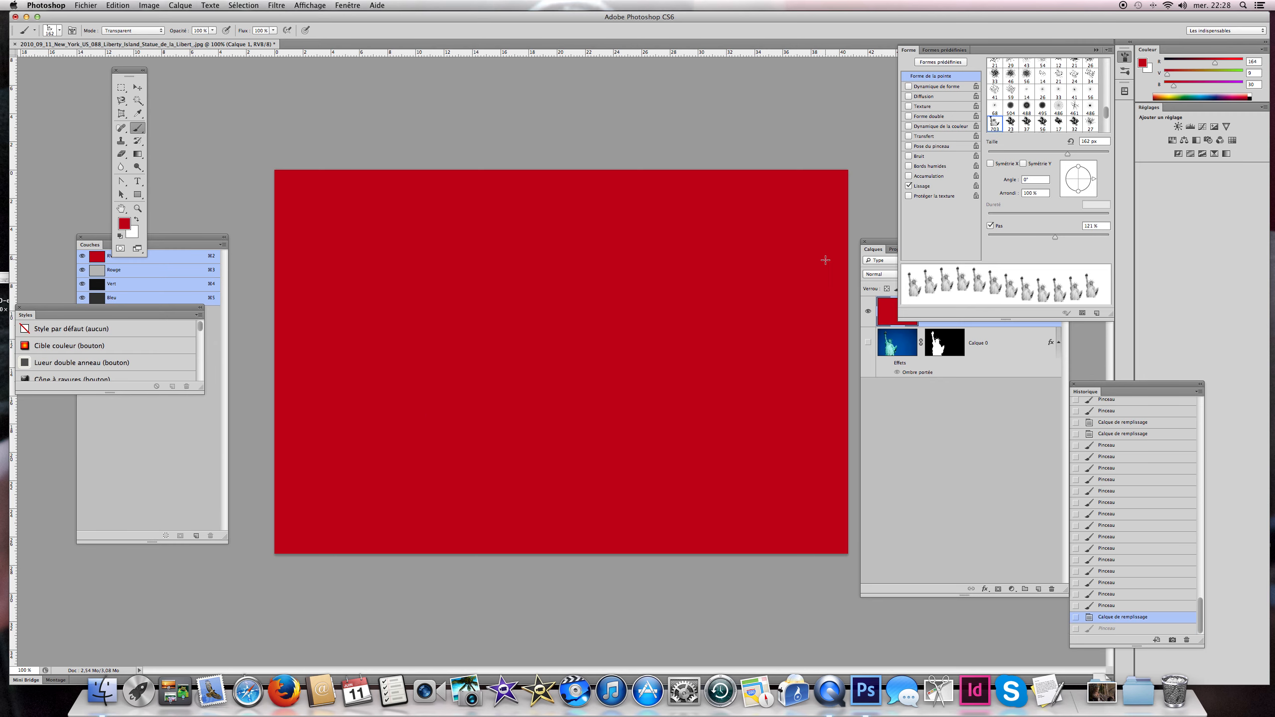
Enable shape dynamics and set the brush tip angle to 44°, testing it with a stroke that is undone
left_click(953, 87)
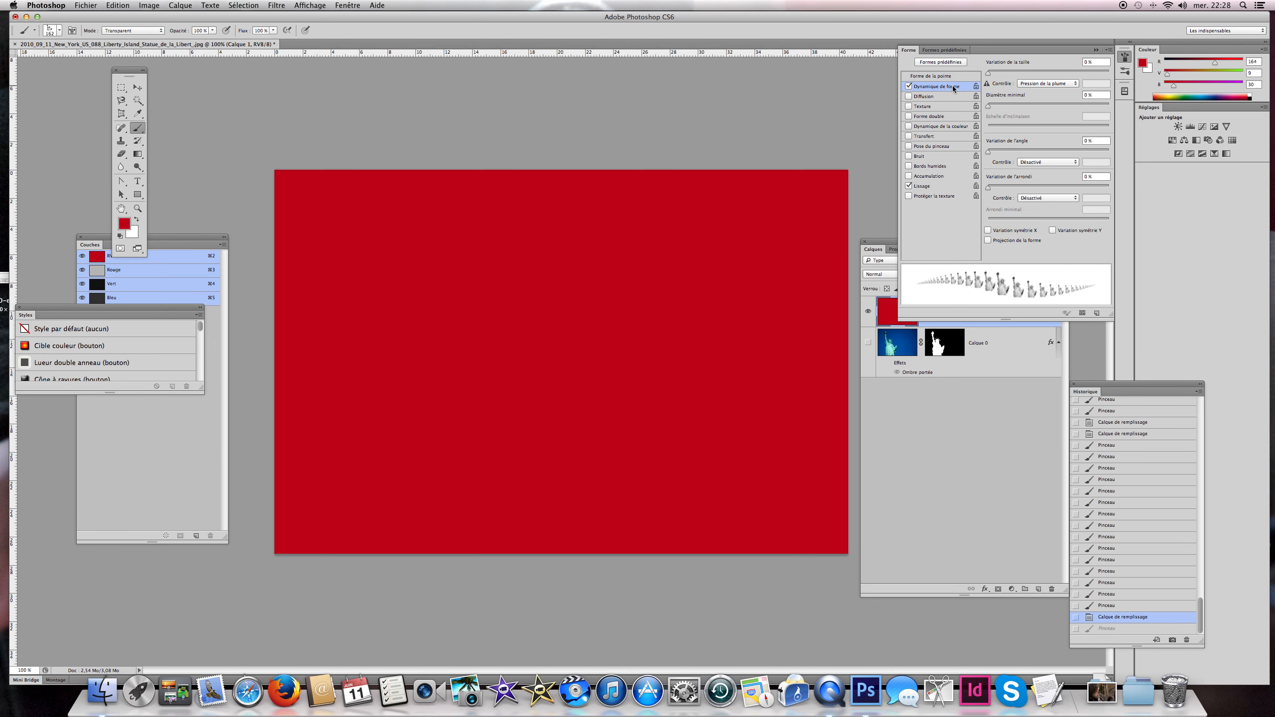
left_click(948, 76)
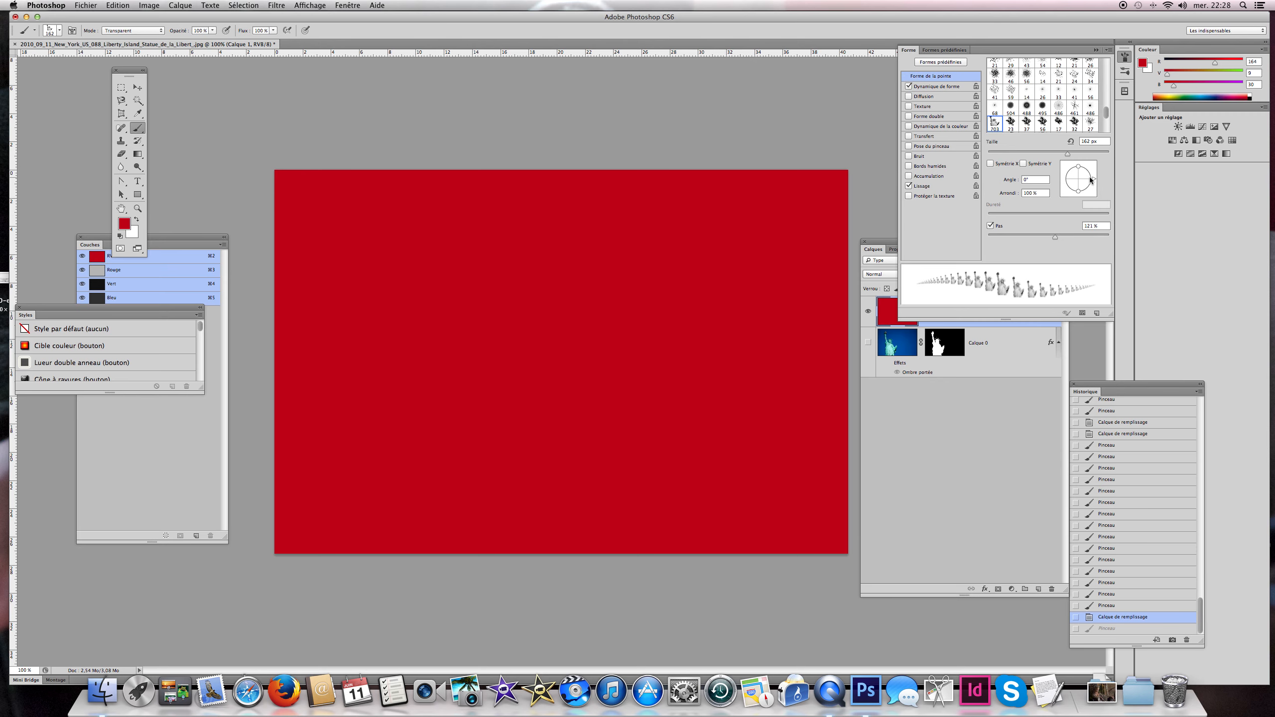
left_click_drag(1092, 180, 1090, 170)
mouse_move(644, 356)
left_mouse_down()
mouse_move(540, 318)
mouse_move(718, 279)
mouse_move(723, 344)
left_mouse_up()
key("super+z")
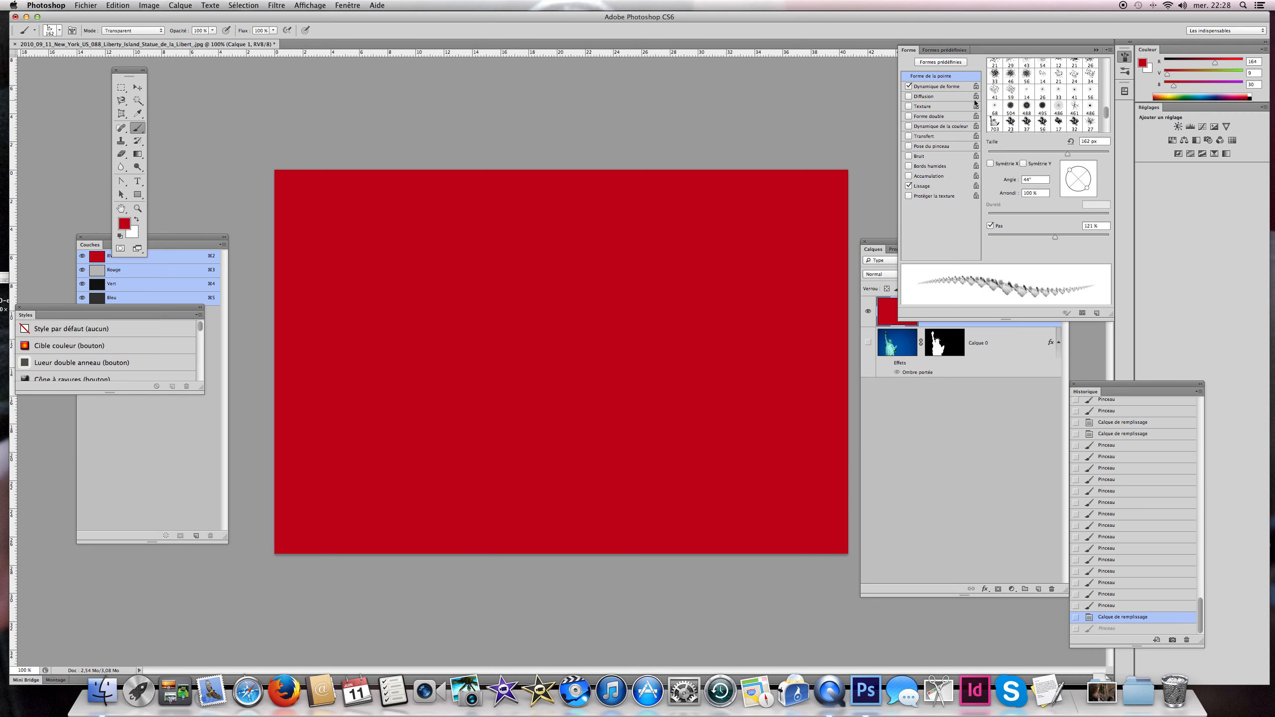
Set the brush's size variation to 50% and reduce the brush tip size
left_click(943, 87)
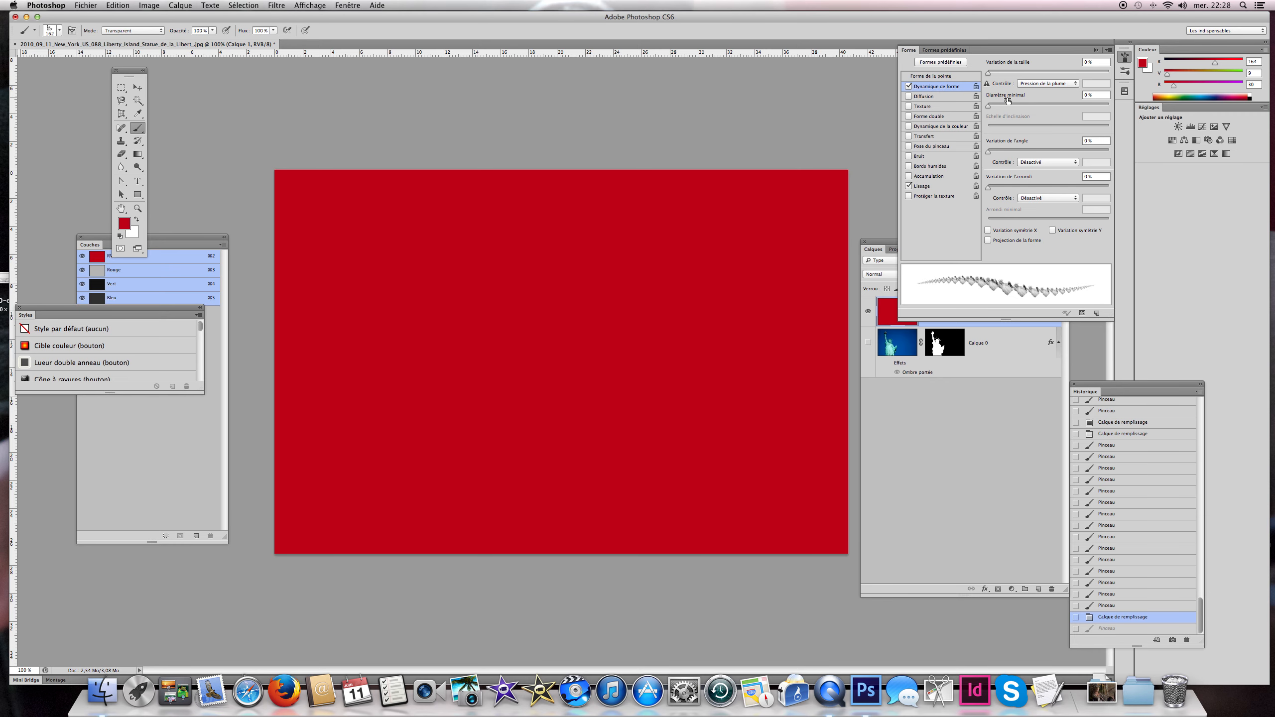
left_click_drag(990, 75, 1049, 77)
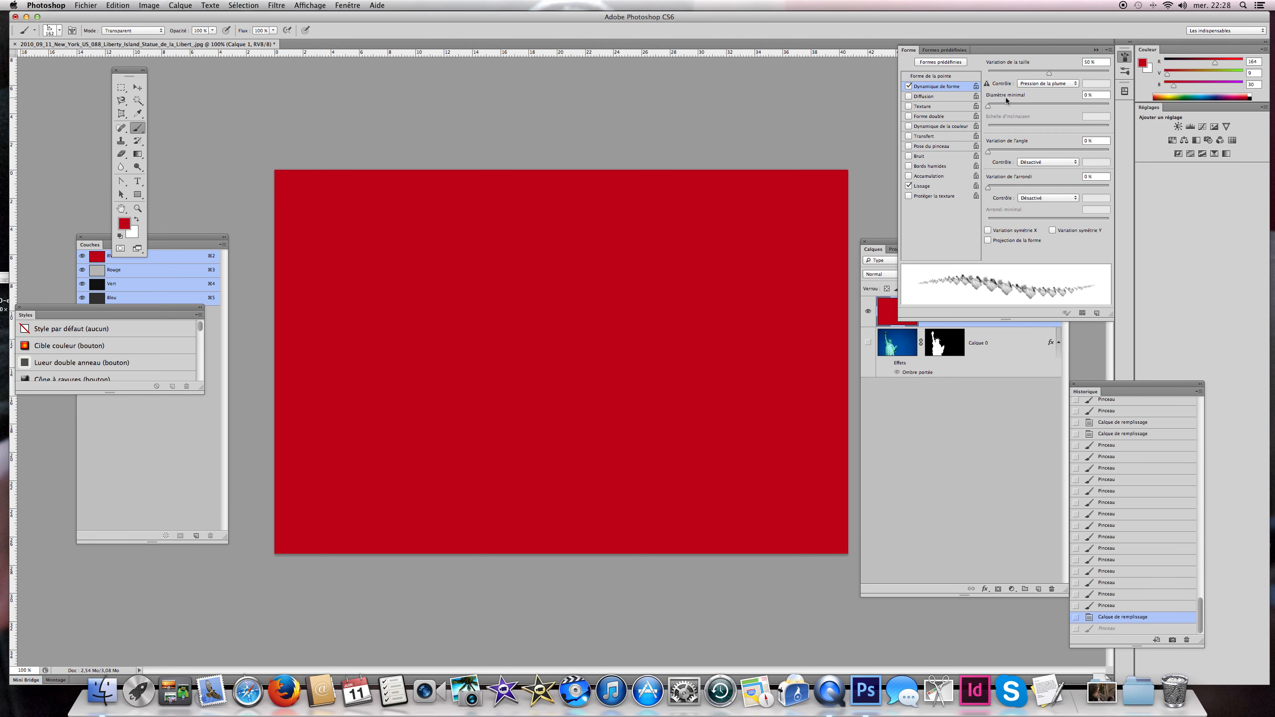
left_click(952, 77)
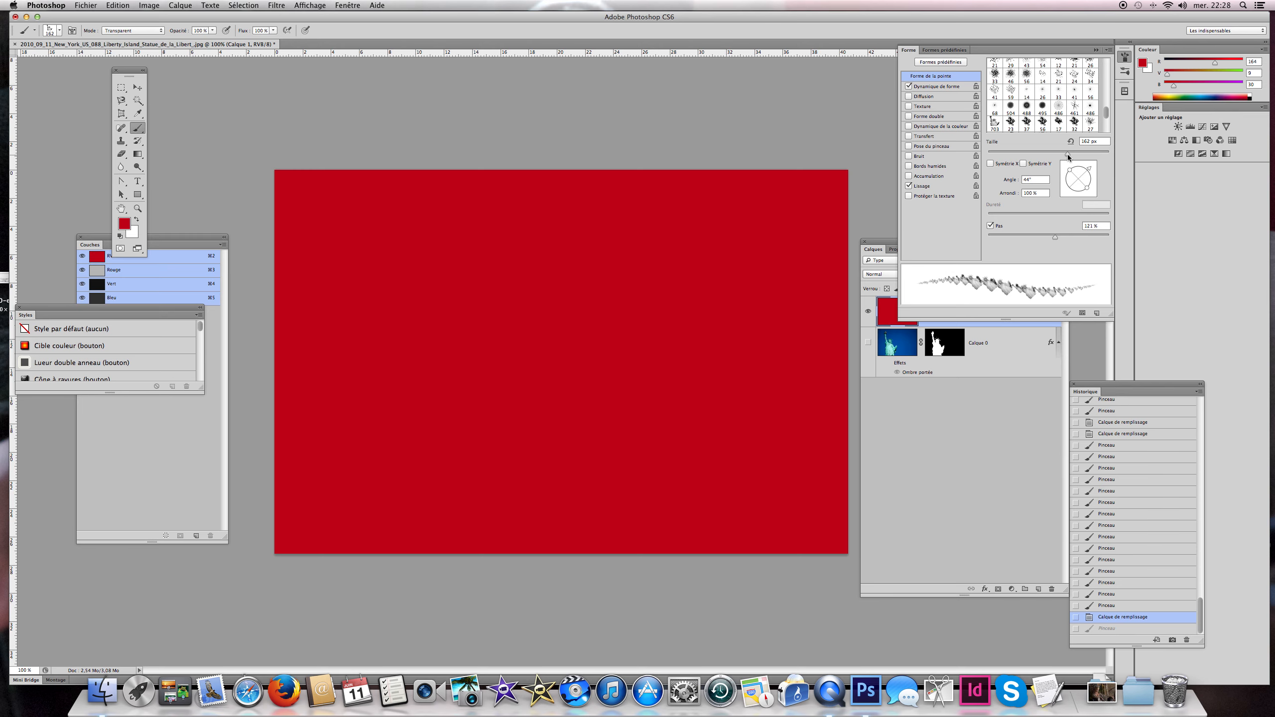
left_click_drag(1068, 157, 1045, 158)
Set the shape dynamics to 72% size variation, 8% minimum diameter, 43% angle variation, 33% roundness variation and 26% minimum roundness
left_click(944, 87)
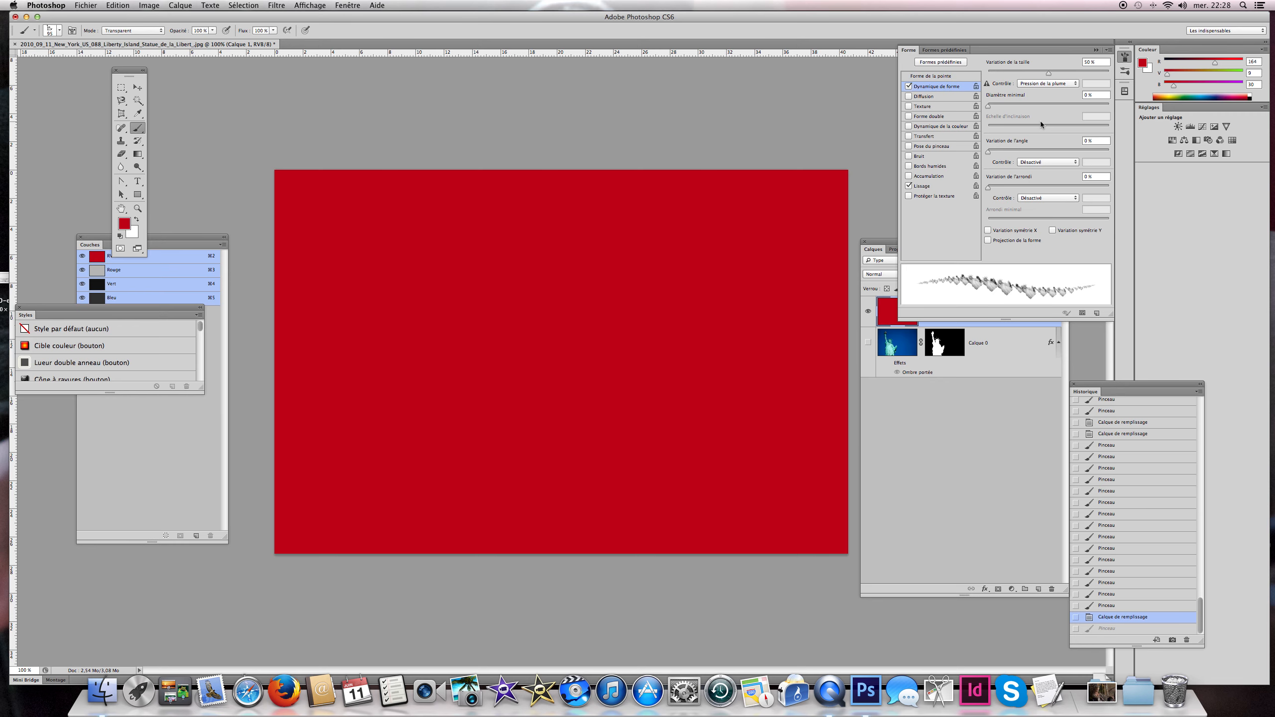
left_click_drag(1048, 71, 1074, 71)
left_click_drag(990, 107, 999, 107)
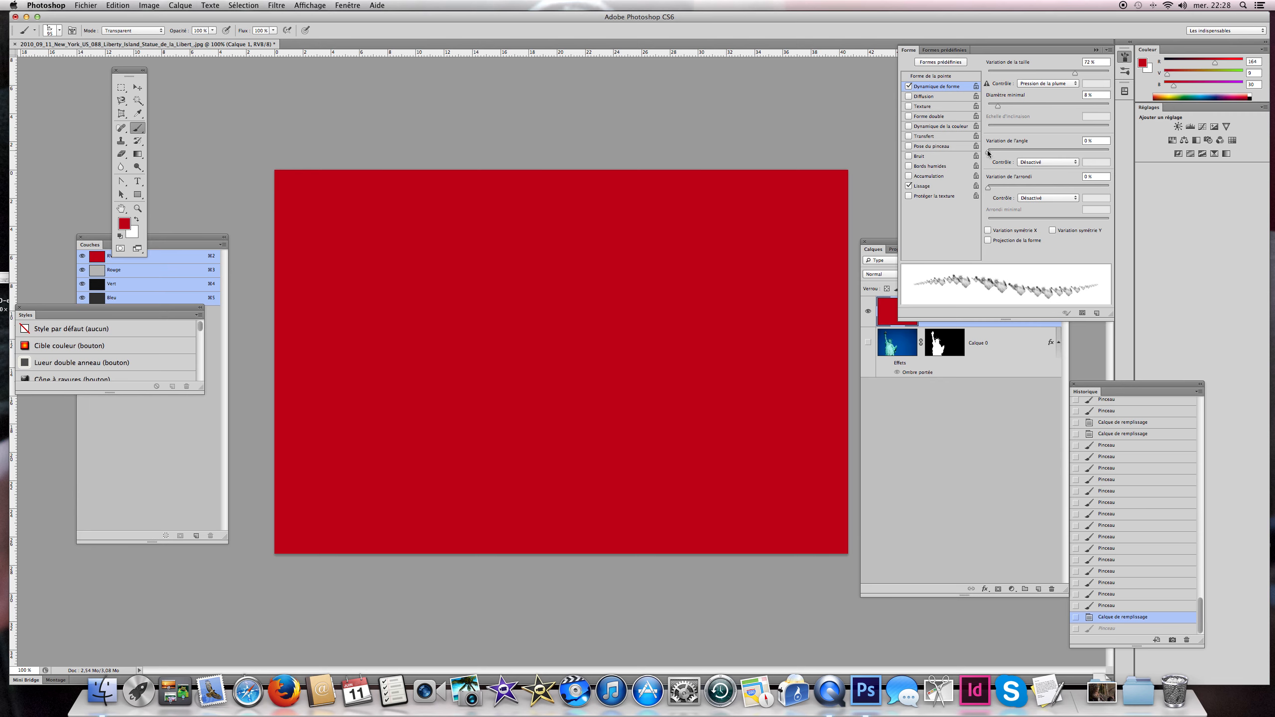
mouse_move(988, 153)
left_mouse_down()
mouse_move(1040, 158)
mouse_move(1010, 188)
mouse_move(1032, 189)
mouse_move(1015, 224)
mouse_move(1034, 223)
mouse_move(1020, 223)
left_mouse_up()
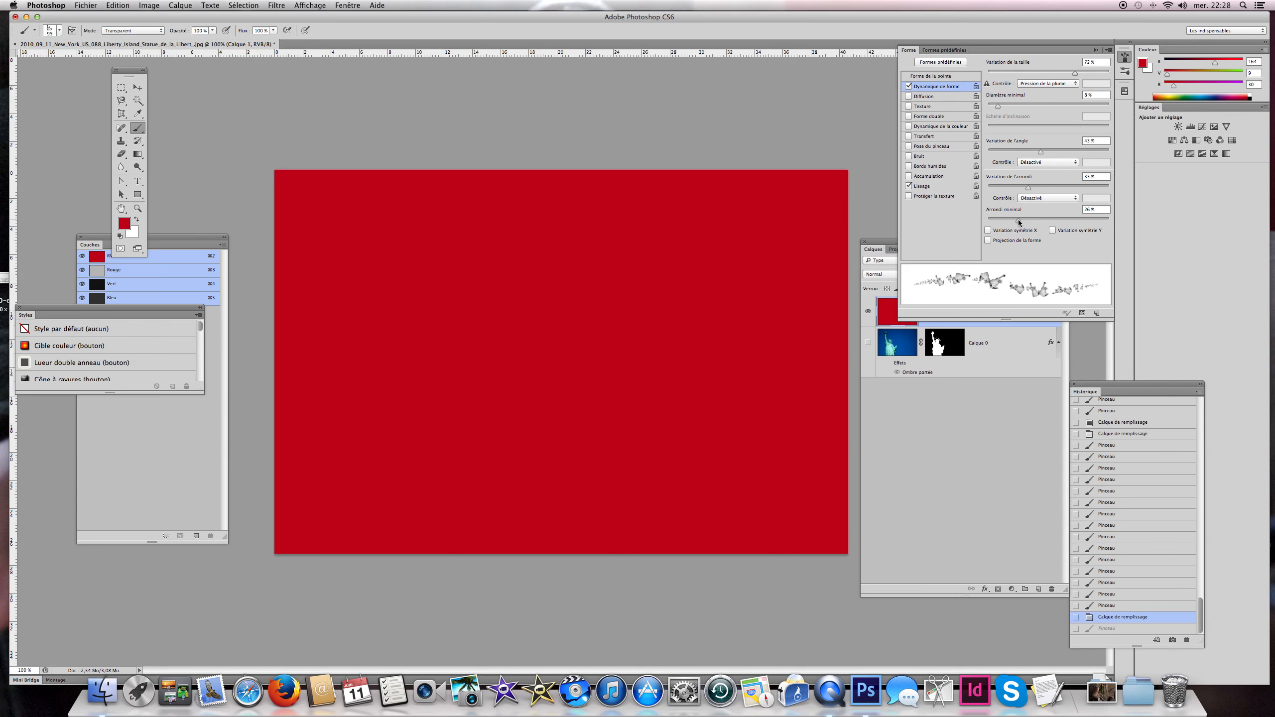
Enable brush scattering at 193% and paint two horizontal strokes of scattered transparent statues across the red layer
left_click(942, 96)
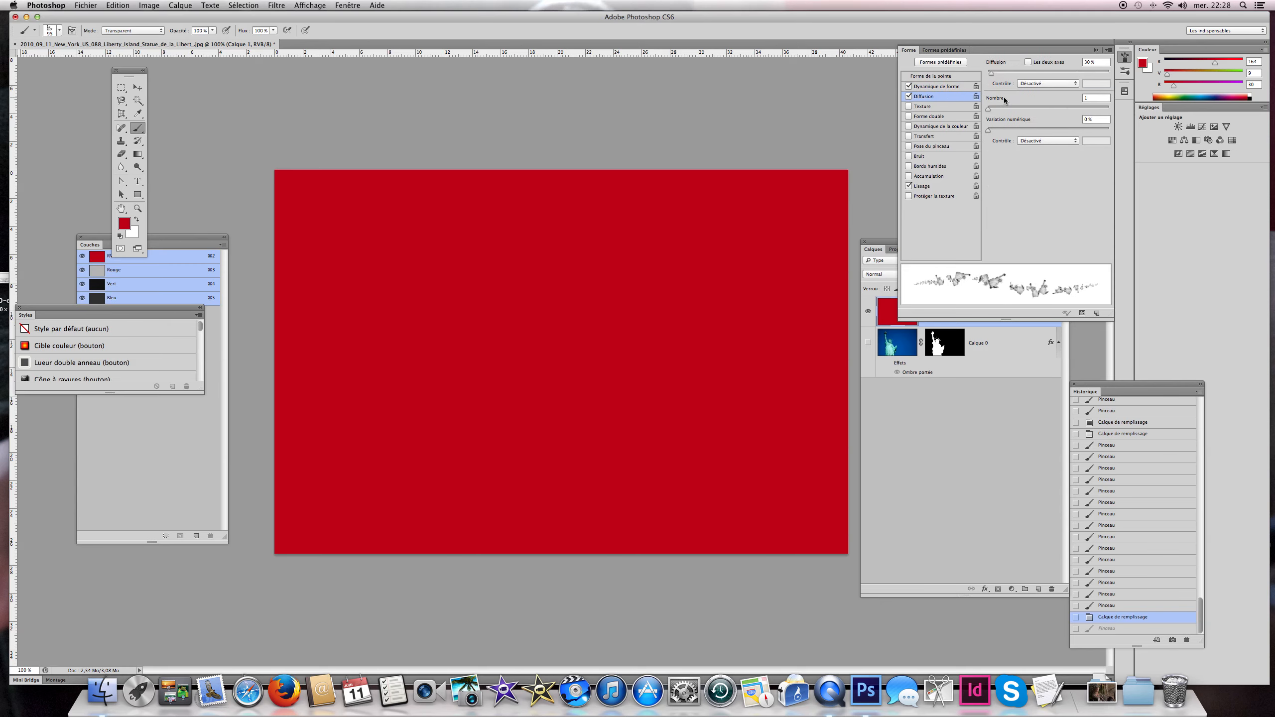
left_click_drag(991, 75, 1013, 77)
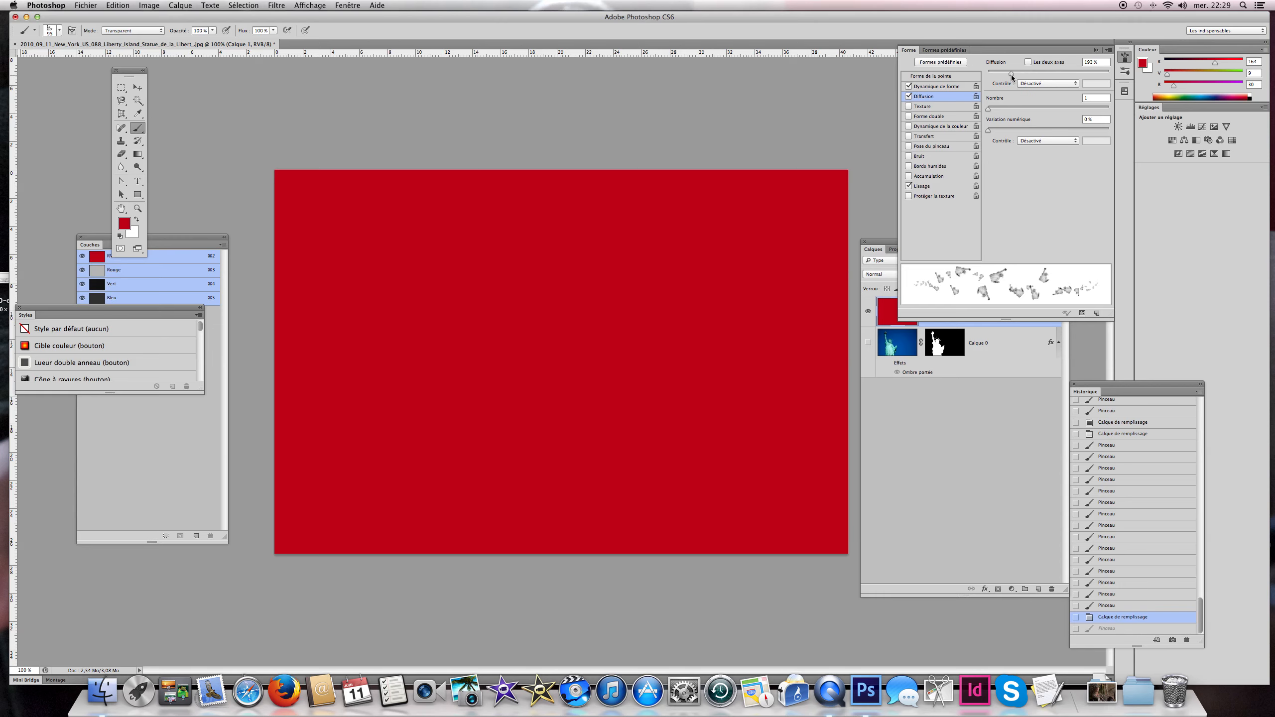
left_click_drag(441, 296, 798, 319)
left_click_drag(503, 399, 665, 412)
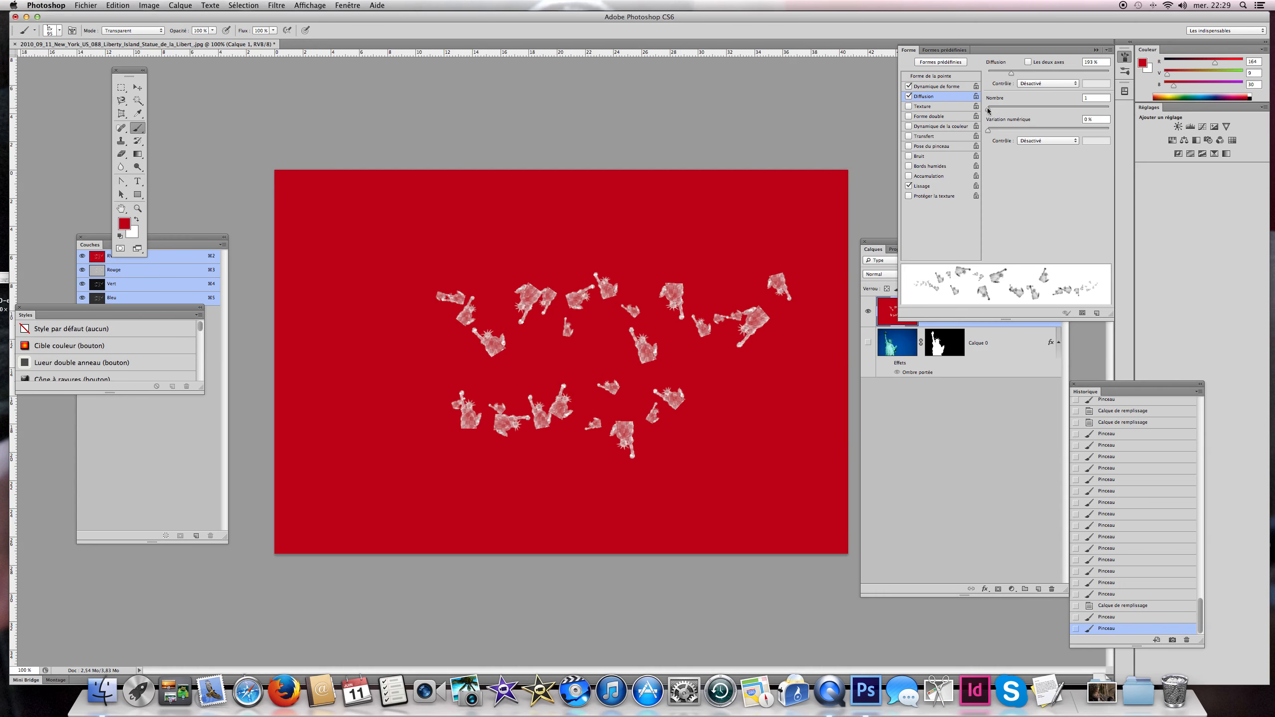
Raise the scattering count to 3 and its count variation, painting a dense mass of transparent statues across the middle of the red layer
left_click_drag(987, 108, 1002, 111)
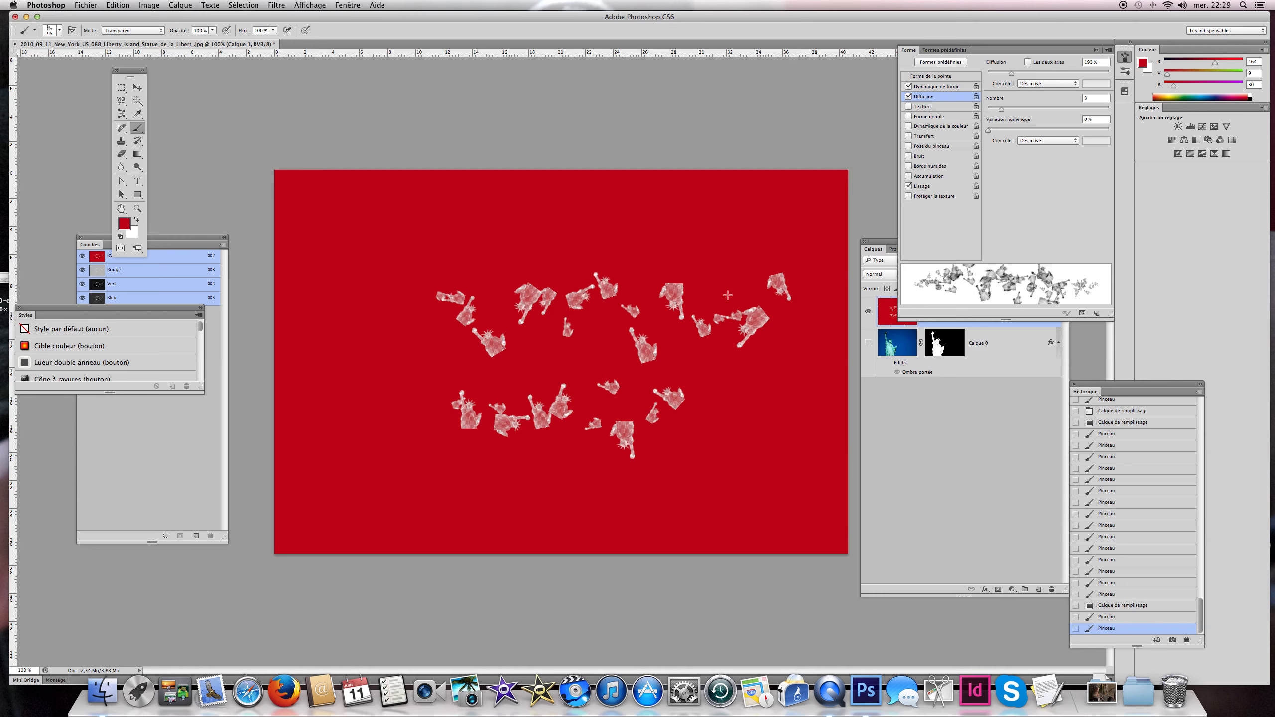
mouse_move(728, 295)
left_mouse_down()
mouse_move(632, 288)
mouse_move(680, 333)
mouse_move(648, 328)
mouse_move(712, 307)
mouse_move(763, 321)
left_mouse_up()
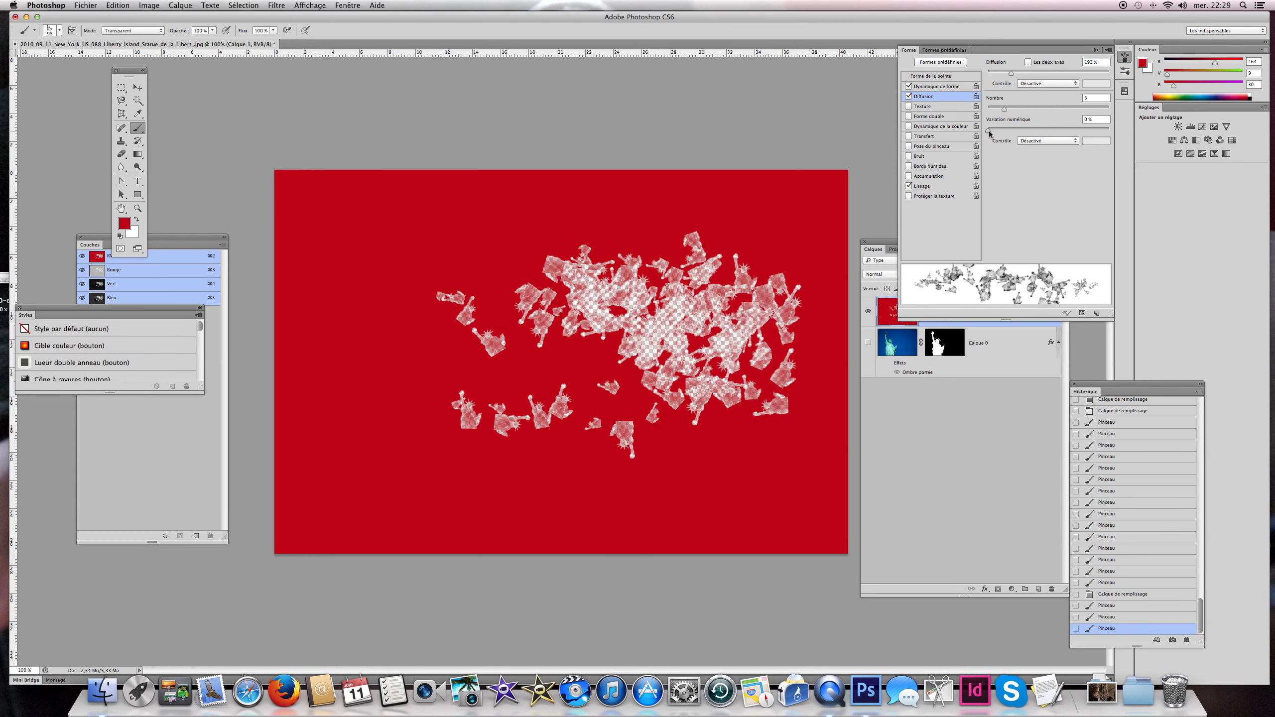
left_click_drag(989, 131, 1046, 136)
Enable the brush texture and choose the Motif 1 pattern for it
left_click(946, 107)
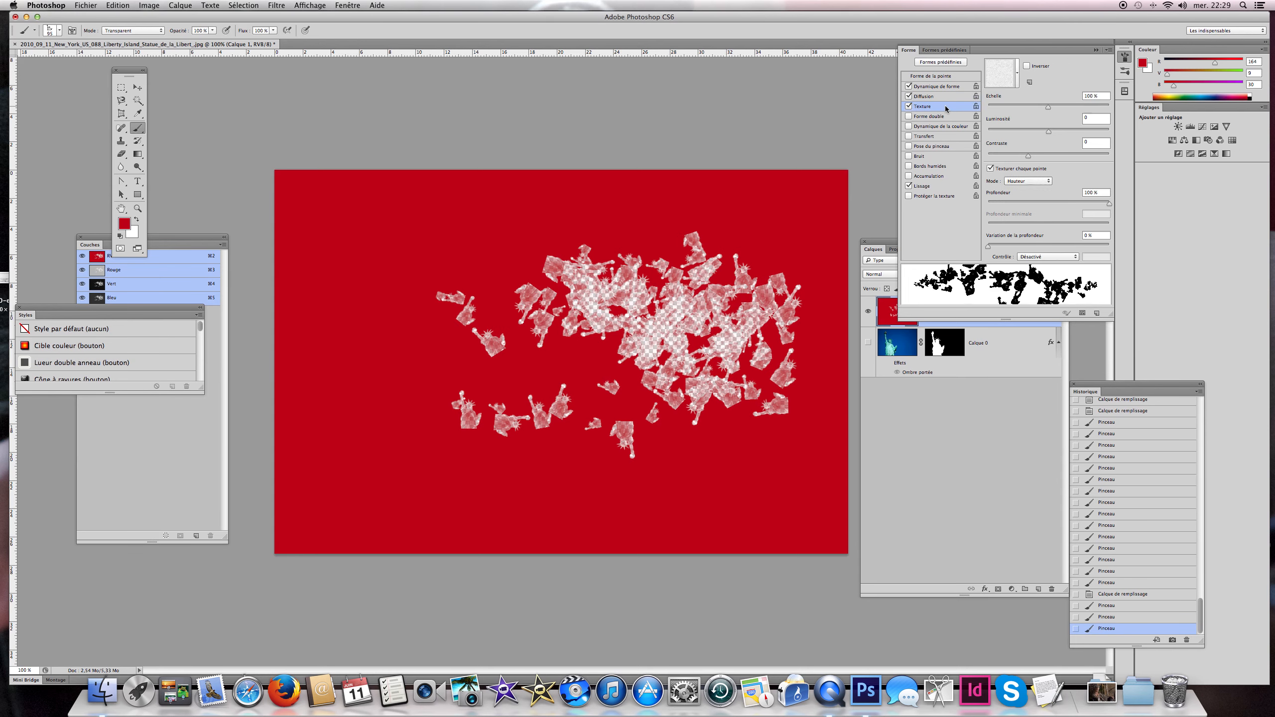
left_click(1018, 75)
left_click(1033, 103)
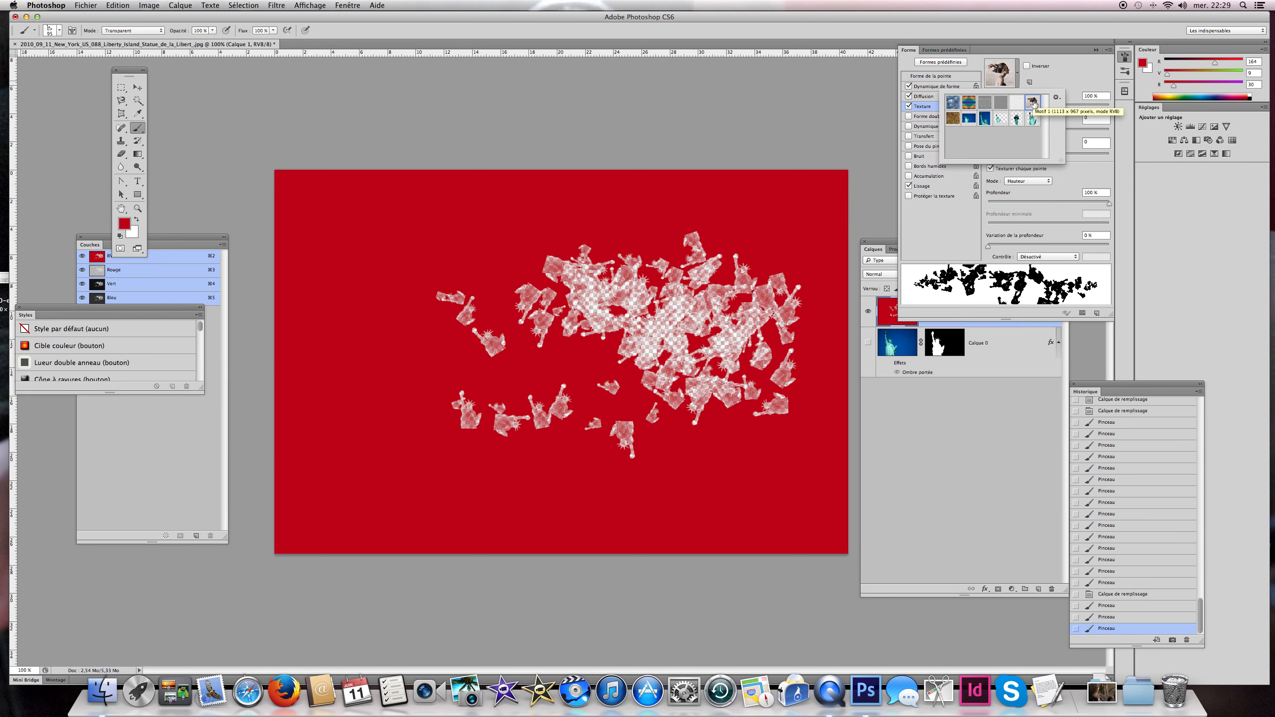
left_click(1059, 80)
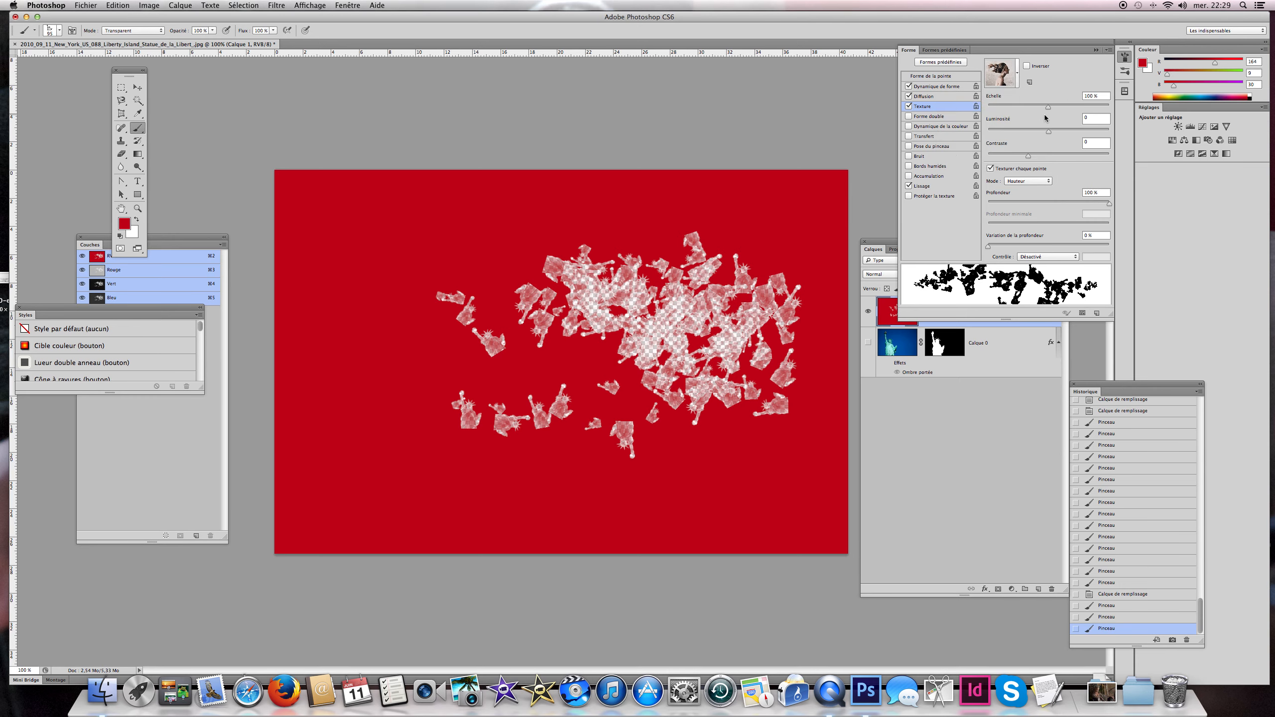
Set the texture to 31% scale, brightness 7, contrast 40 and 62% depth variation, and paint a stroke near the layer's upper edge
left_click_drag(1048, 109, 1062, 156)
left_click(1032, 158)
left_click_drag(990, 246, 1063, 245)
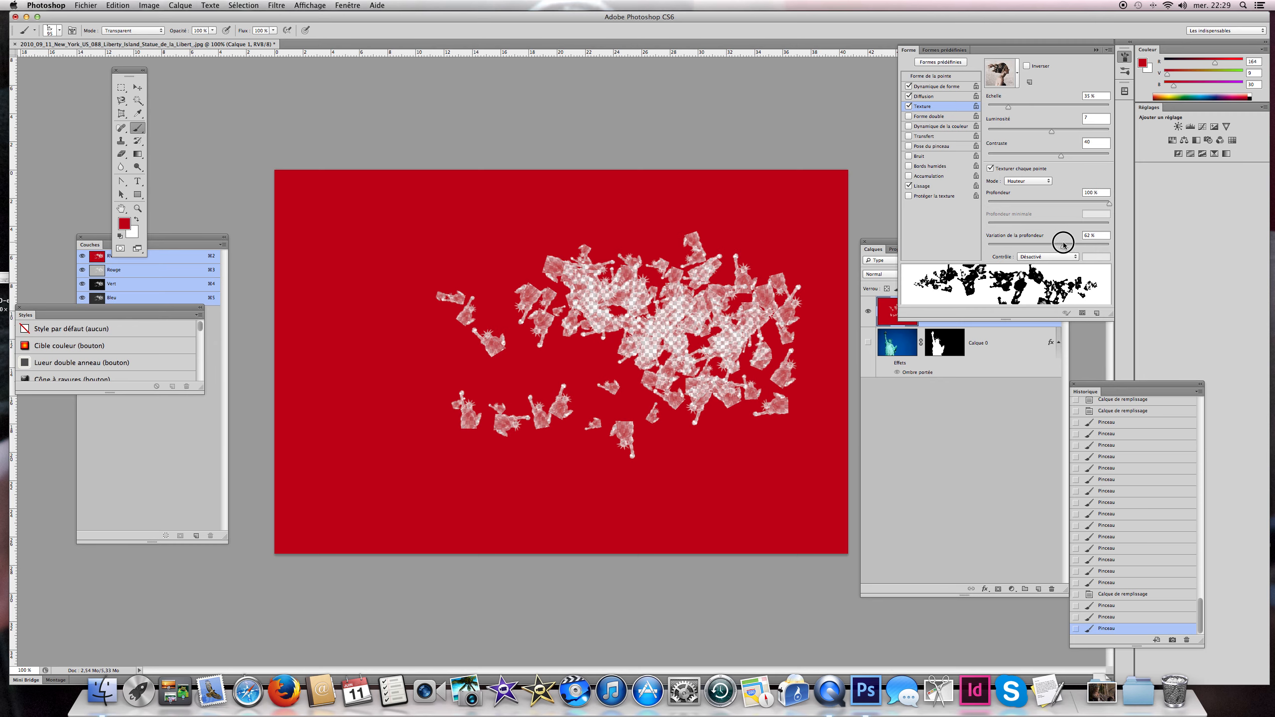
left_click(701, 219)
left_click_drag(679, 218, 547, 216)
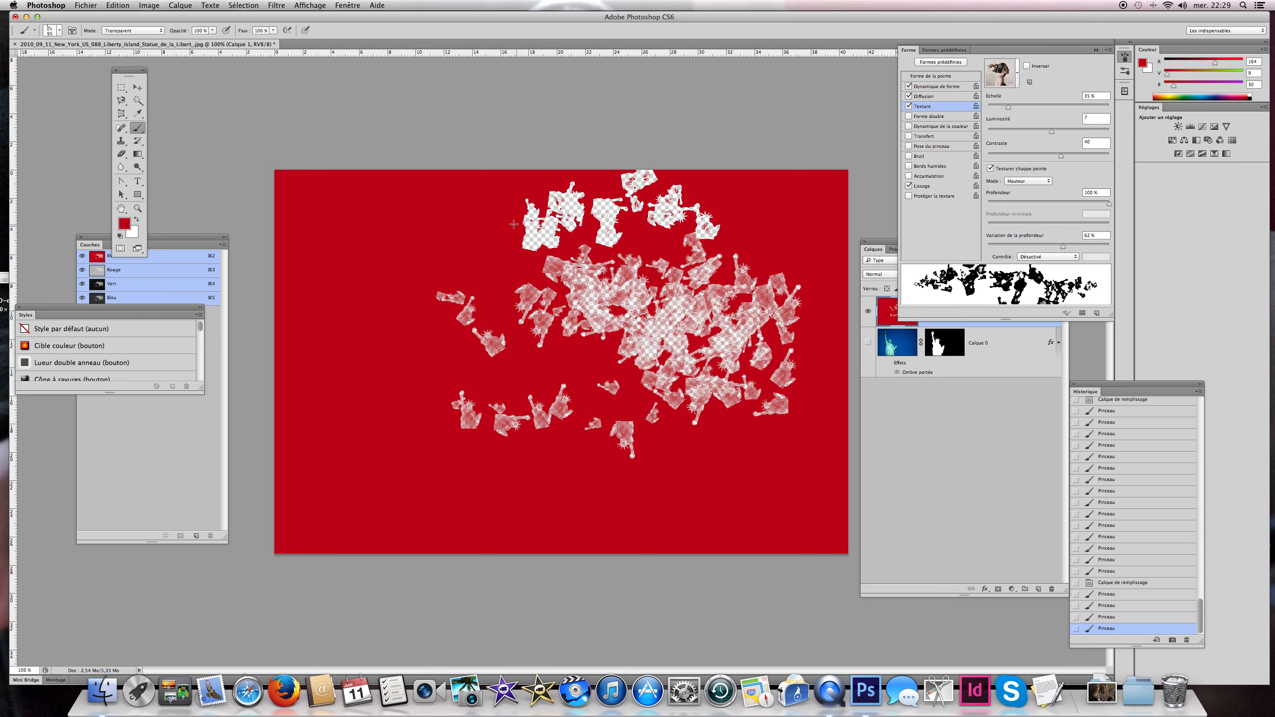
Enable the dual brush option and look through its list of secondary brush tips
left_click(947, 117)
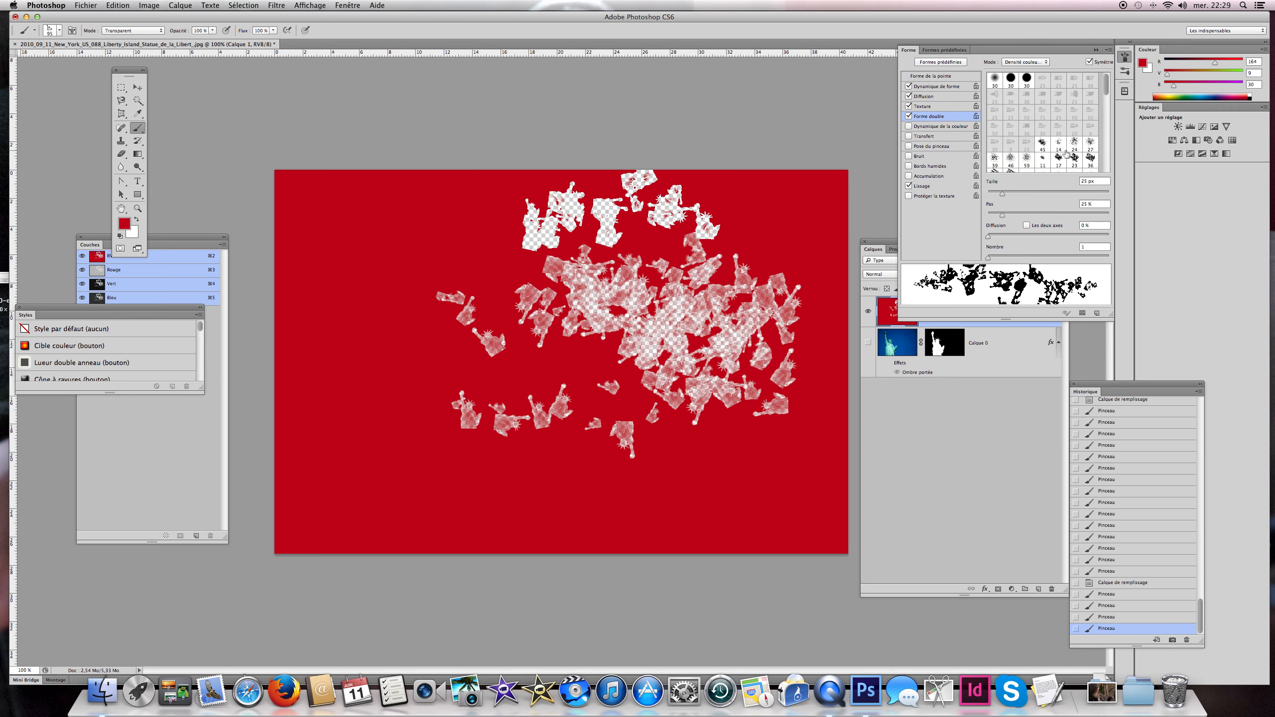
scroll(1065, 155, "down", 5)
scroll(1062, 161, "down", 5)
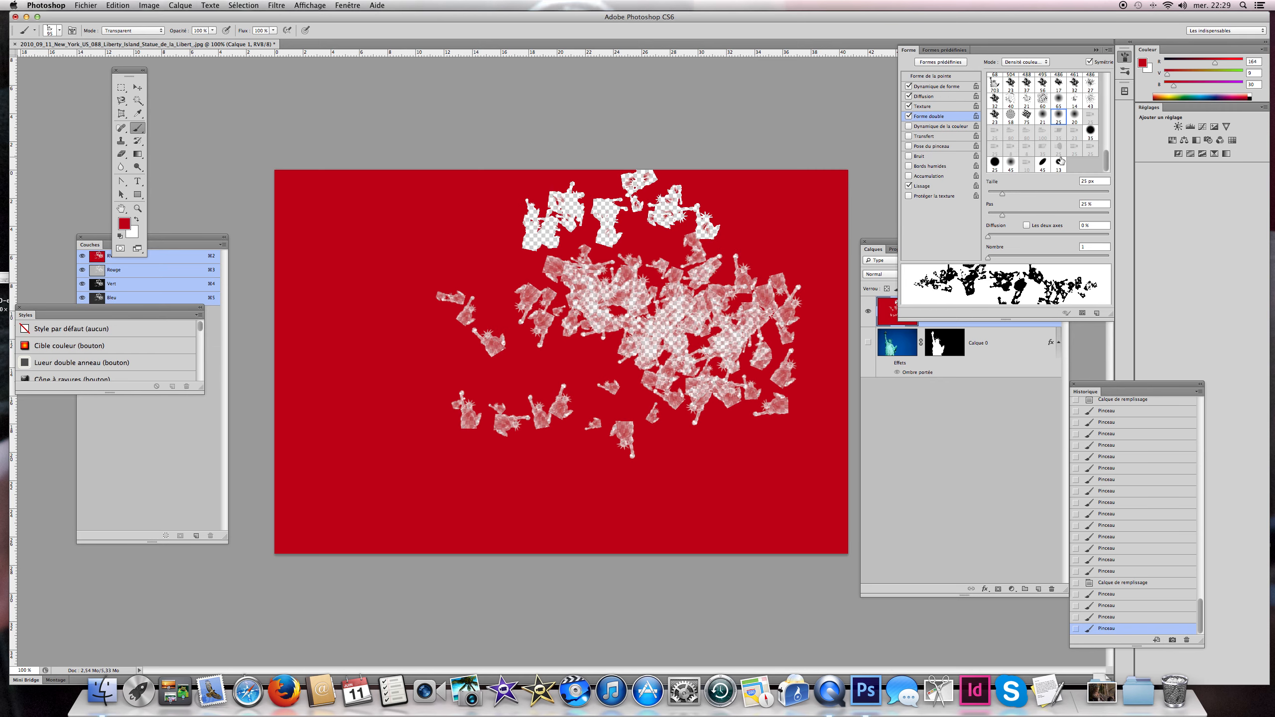
scroll(1054, 123, "up", 4)
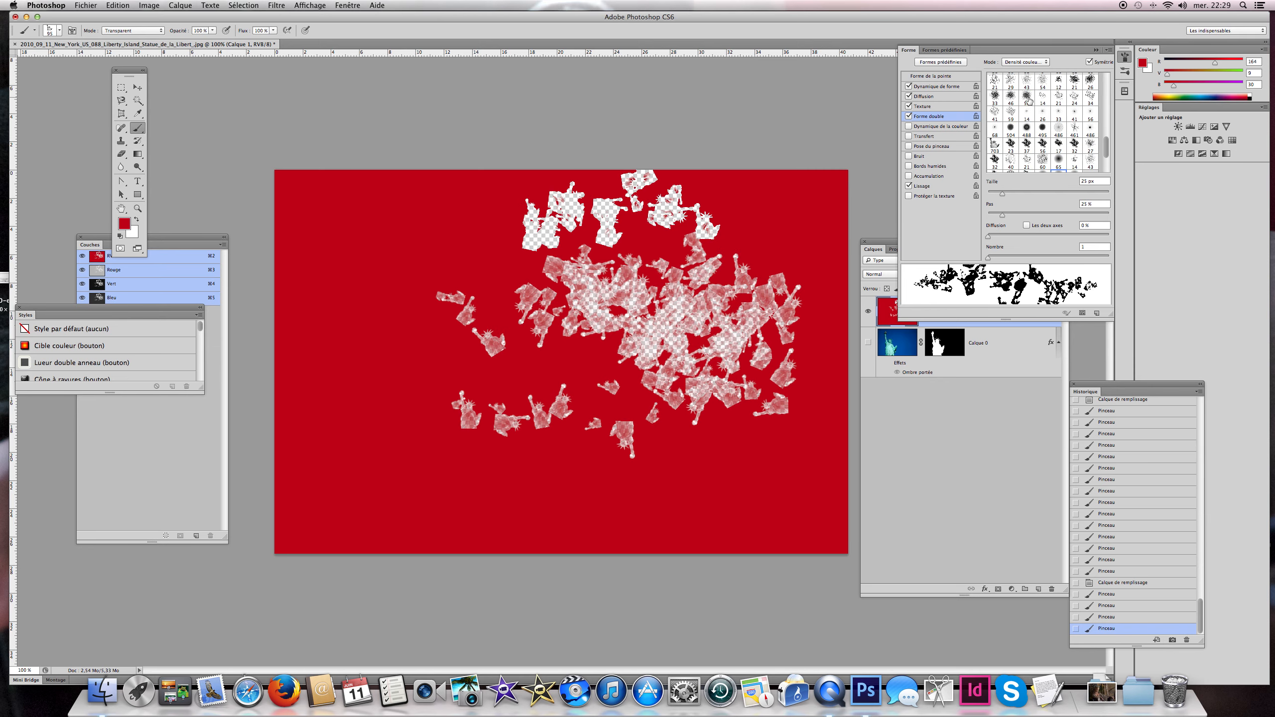
scroll(1027, 101, "up", 5)
scroll(1026, 98, "down", 4)
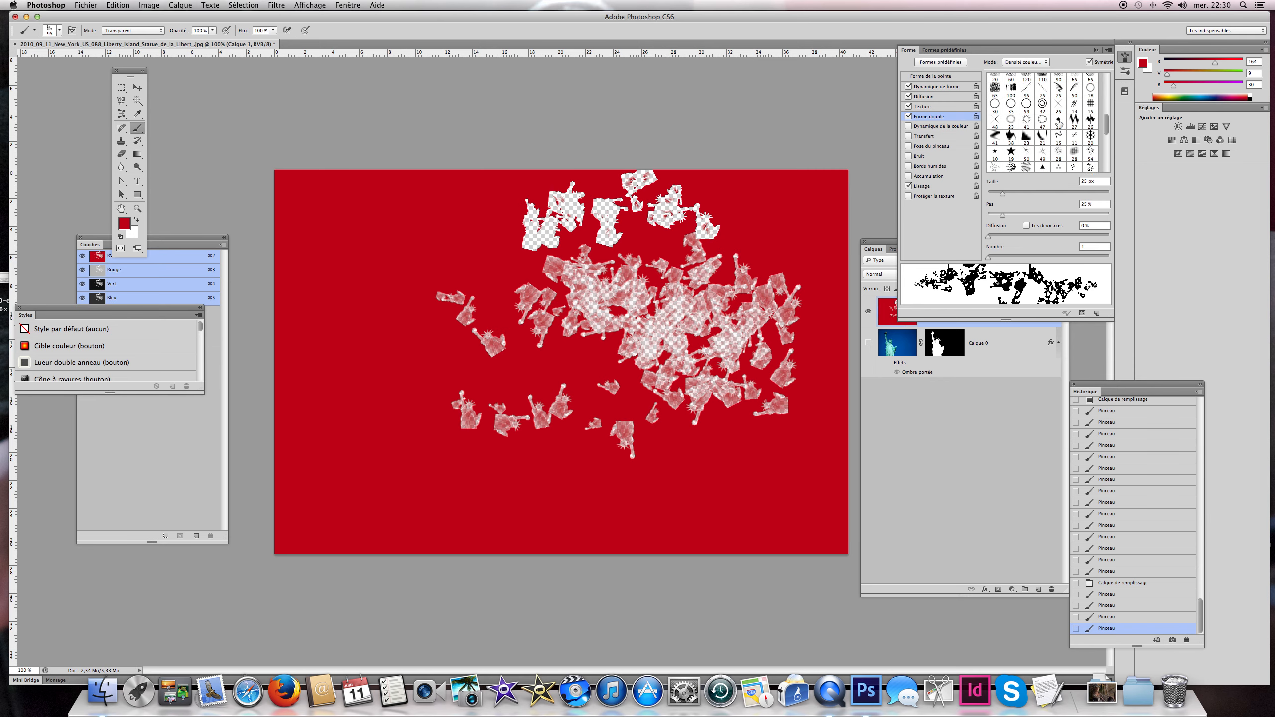
scroll(1059, 125, "down", 5)
scroll(1060, 125, "up", 3)
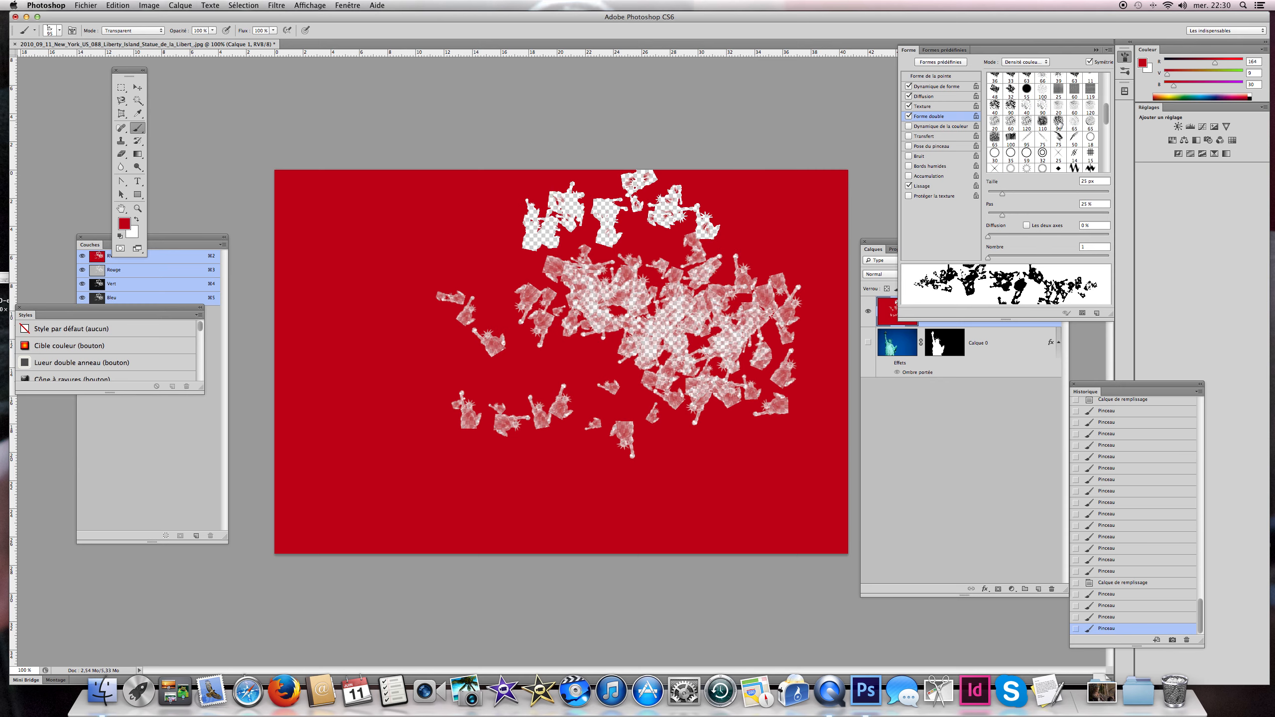
Try several secondary tips, settle on the 110 px tip beside Sea Sponge 2, and set its size to 307 px
left_click(1089, 169)
left_click(1075, 169)
left_click(1059, 169)
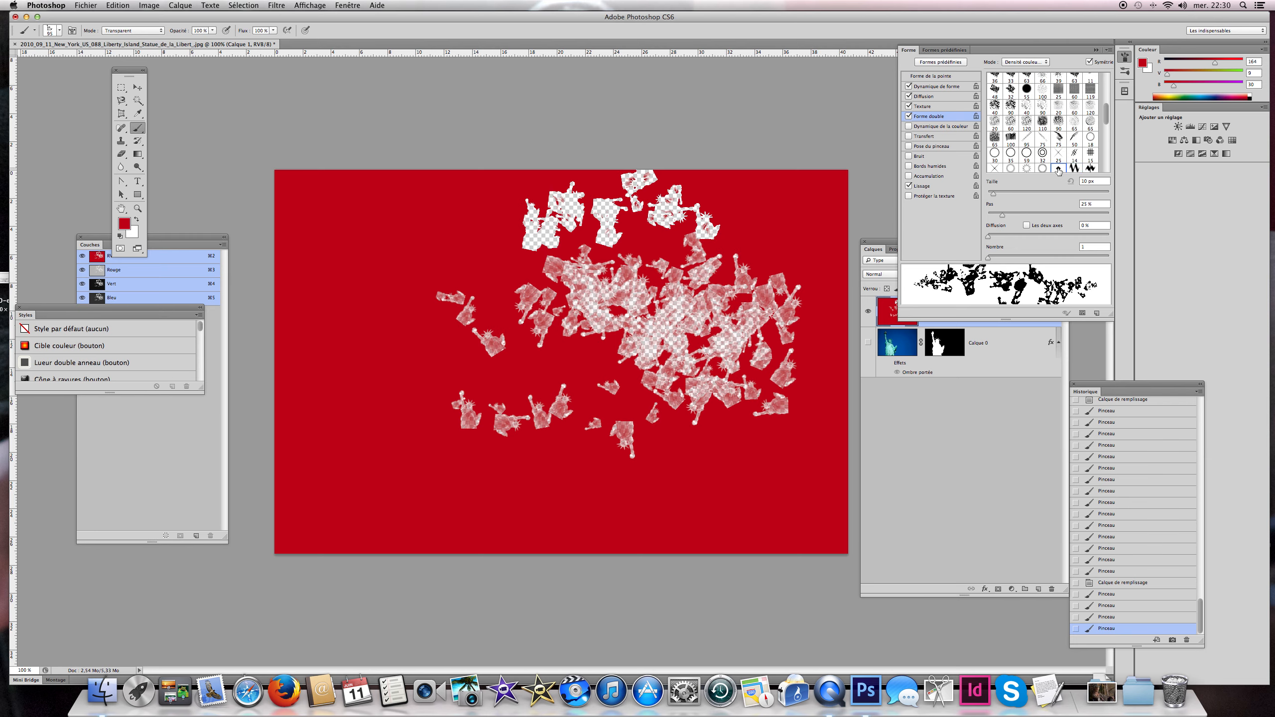
left_click(1059, 121)
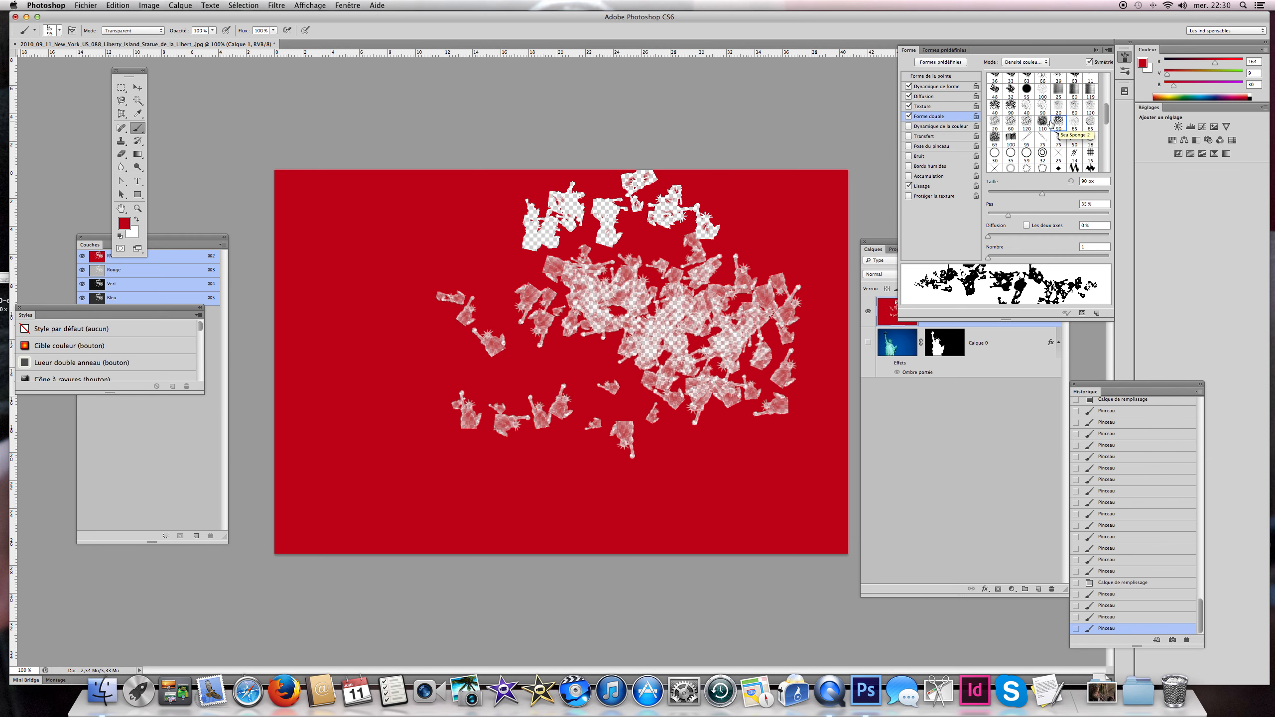
left_click(1043, 121)
left_click_drag(1054, 197, 1086, 196)
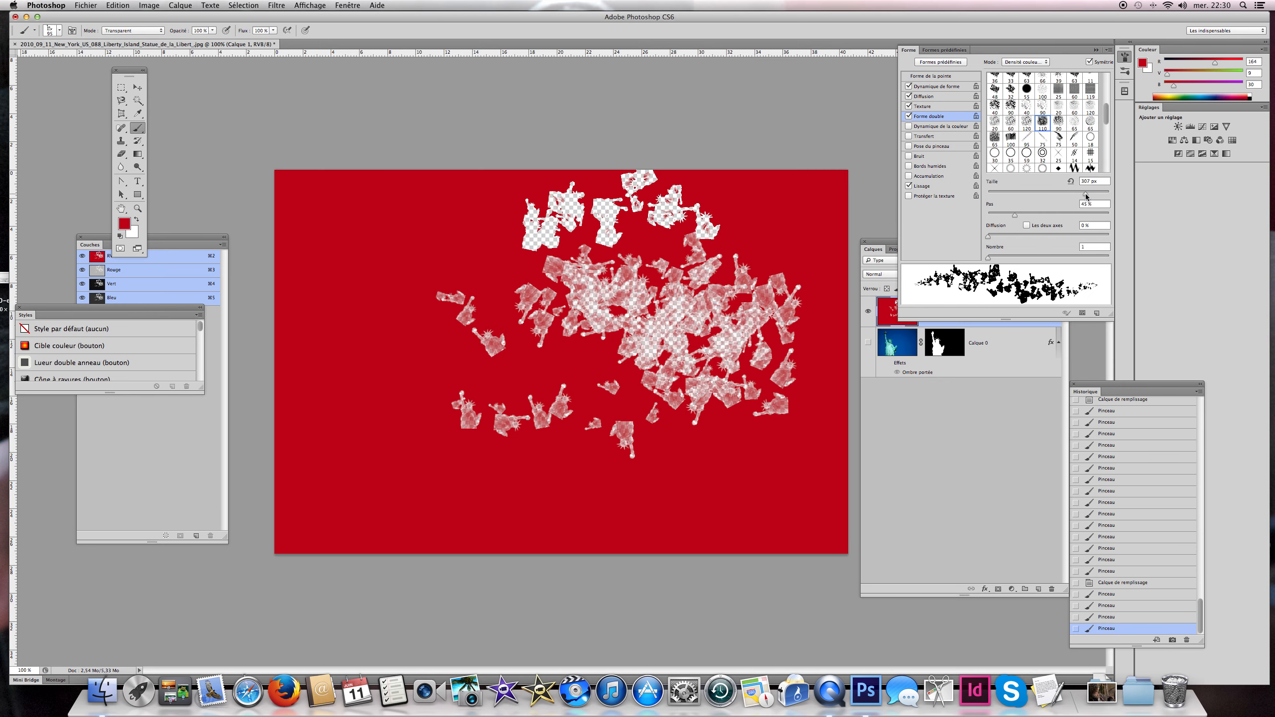
Test the dual brush with a stroke and several single stamps on the left side of the red layer
mouse_move(450, 246)
left_mouse_down()
mouse_move(464, 274)
mouse_move(484, 228)
mouse_move(436, 199)
mouse_move(372, 314)
left_mouse_up()
left_click(372, 314)
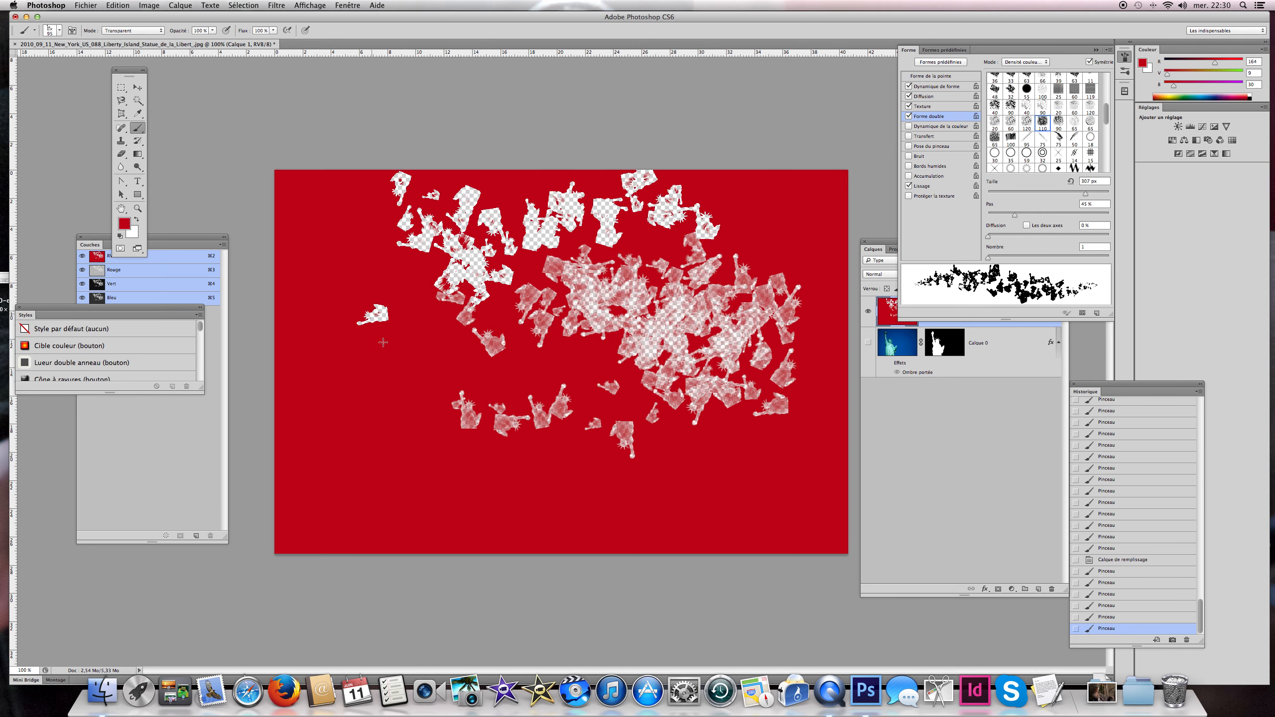
left_click(386, 358)
left_click(418, 332)
left_click(421, 356)
left_click(452, 361)
left_click(404, 390)
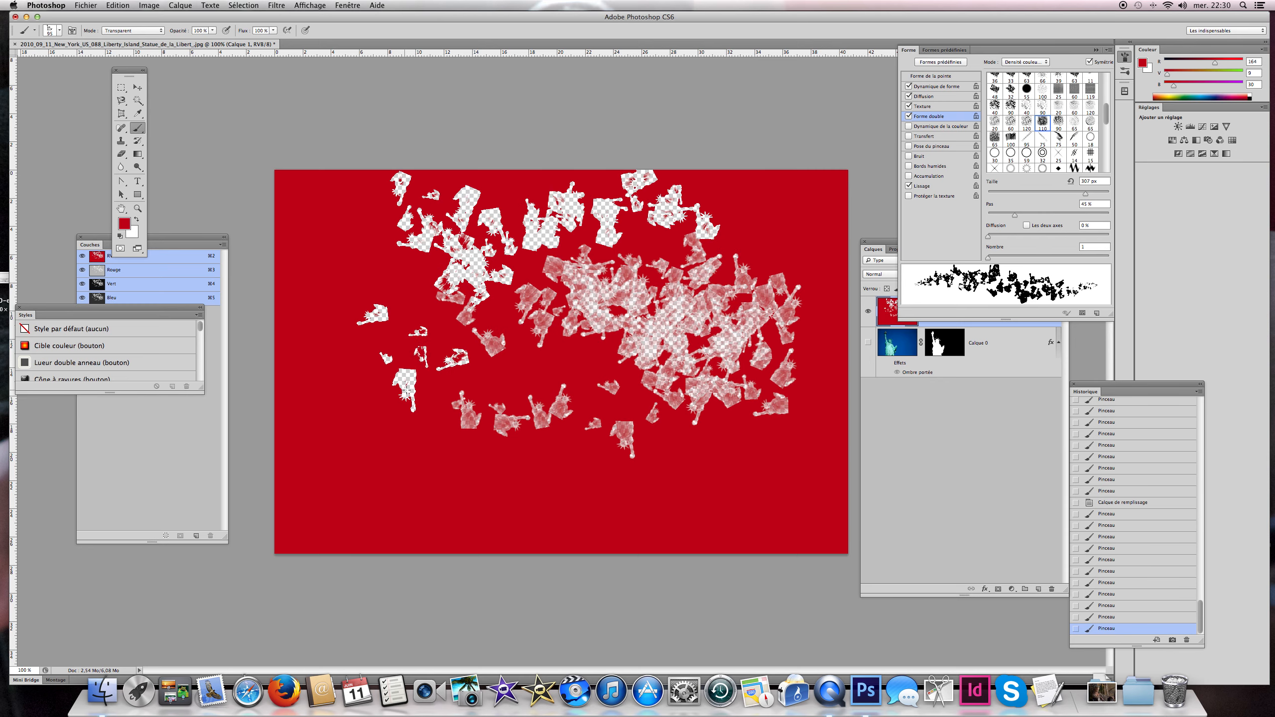
left_click(422, 450)
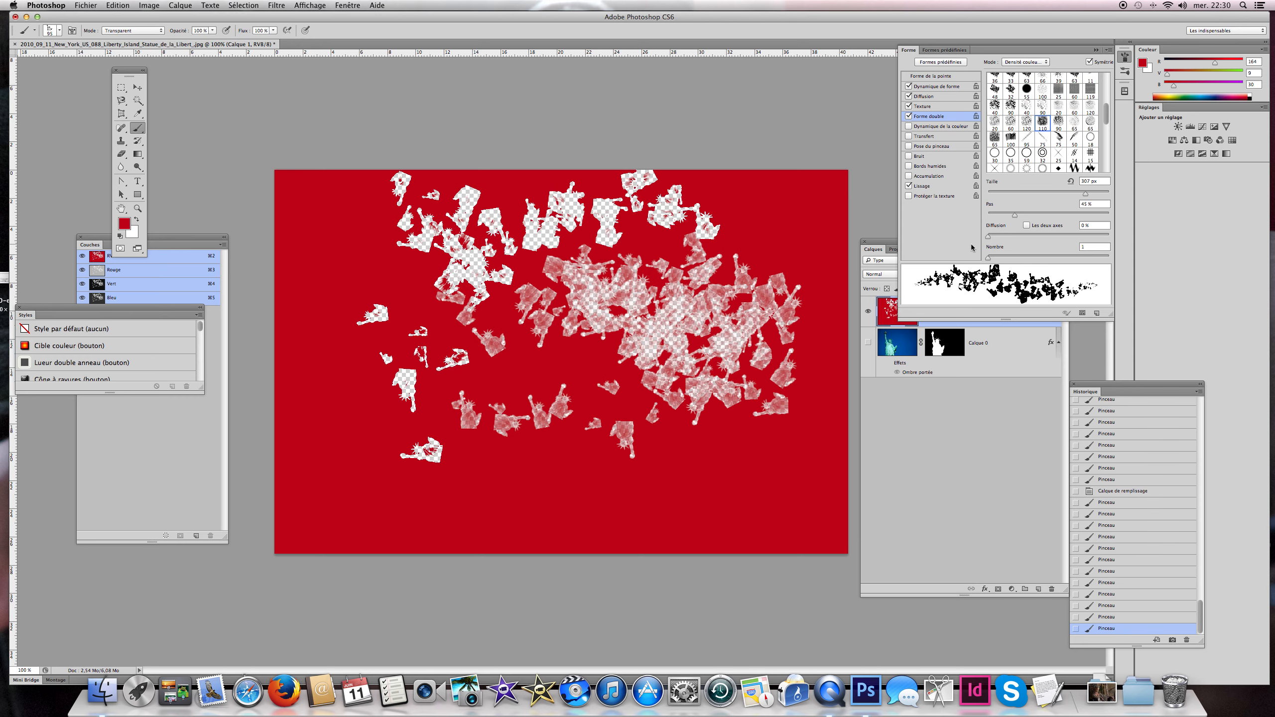
Enable color dynamics at 36% foreground/background, 48% hue, 48% saturation and 29% brightness variation with -35% purity, and paint a test stroke
left_click(943, 126)
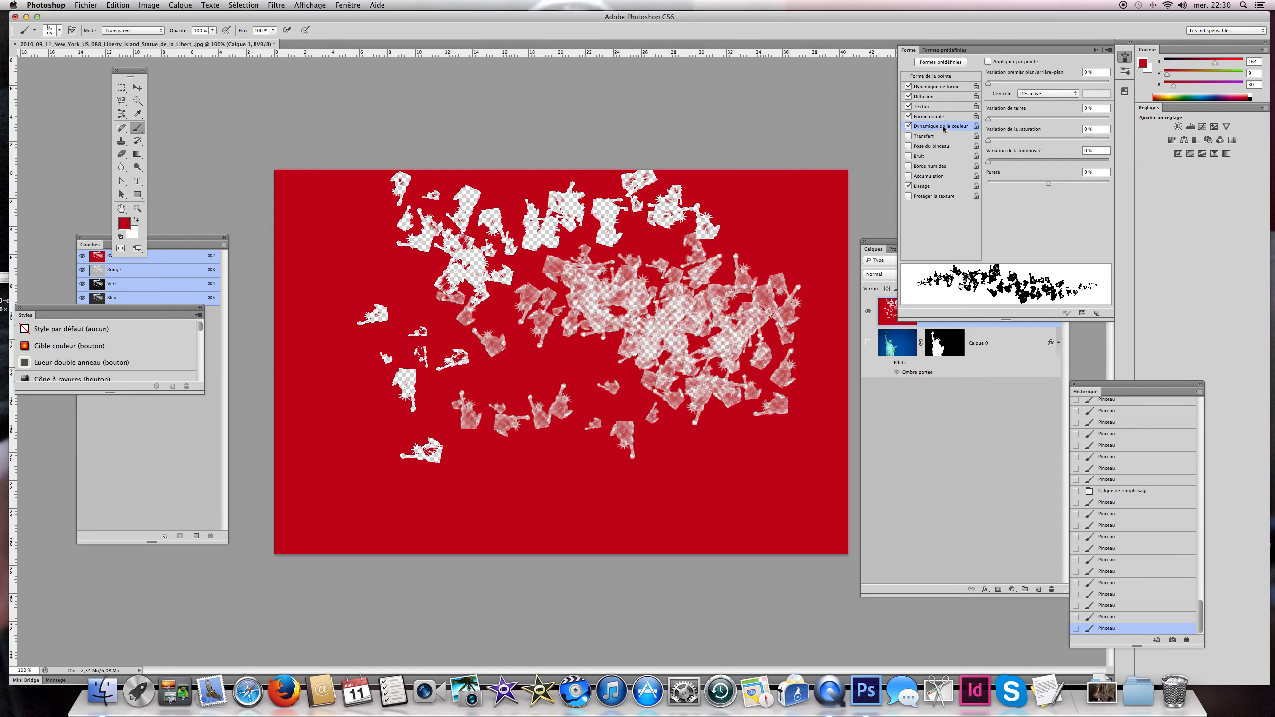
left_click_drag(993, 84, 1027, 183)
left_click_drag(409, 280, 472, 347)
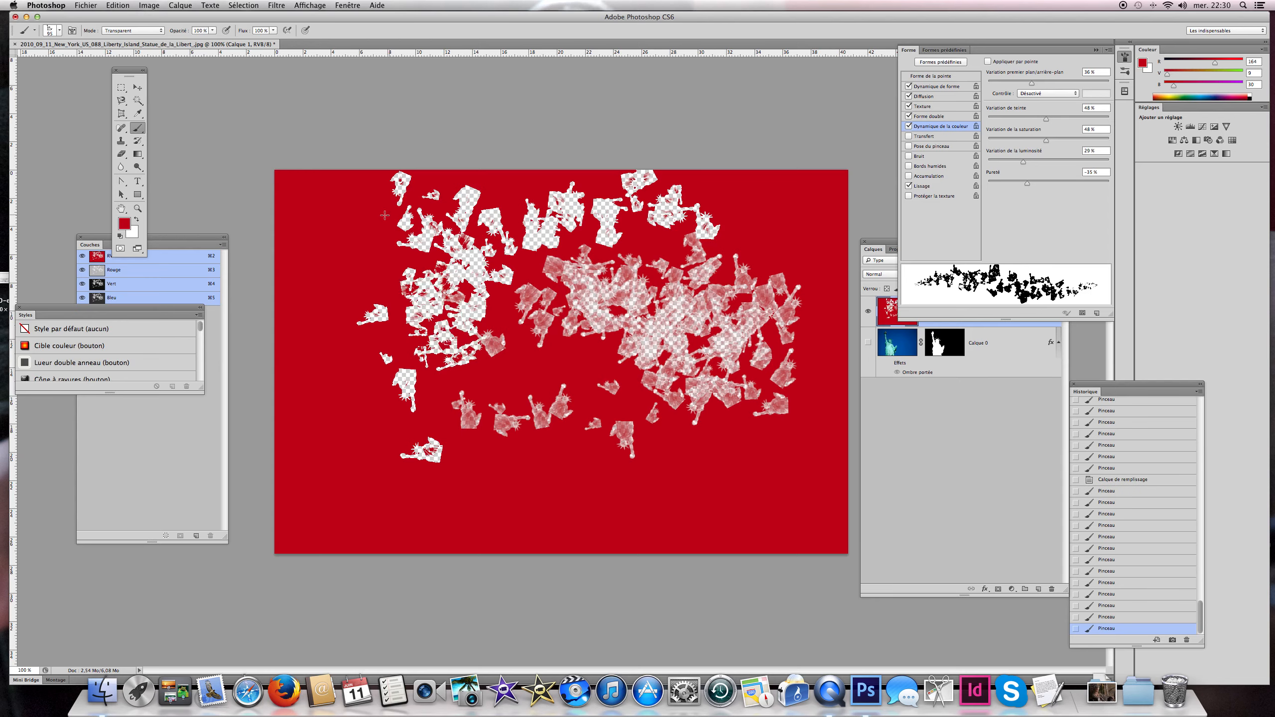
Switch the brush to Normal mode and paint a stroke of color-varied statues across the middle of the layer
left_click(156, 31)
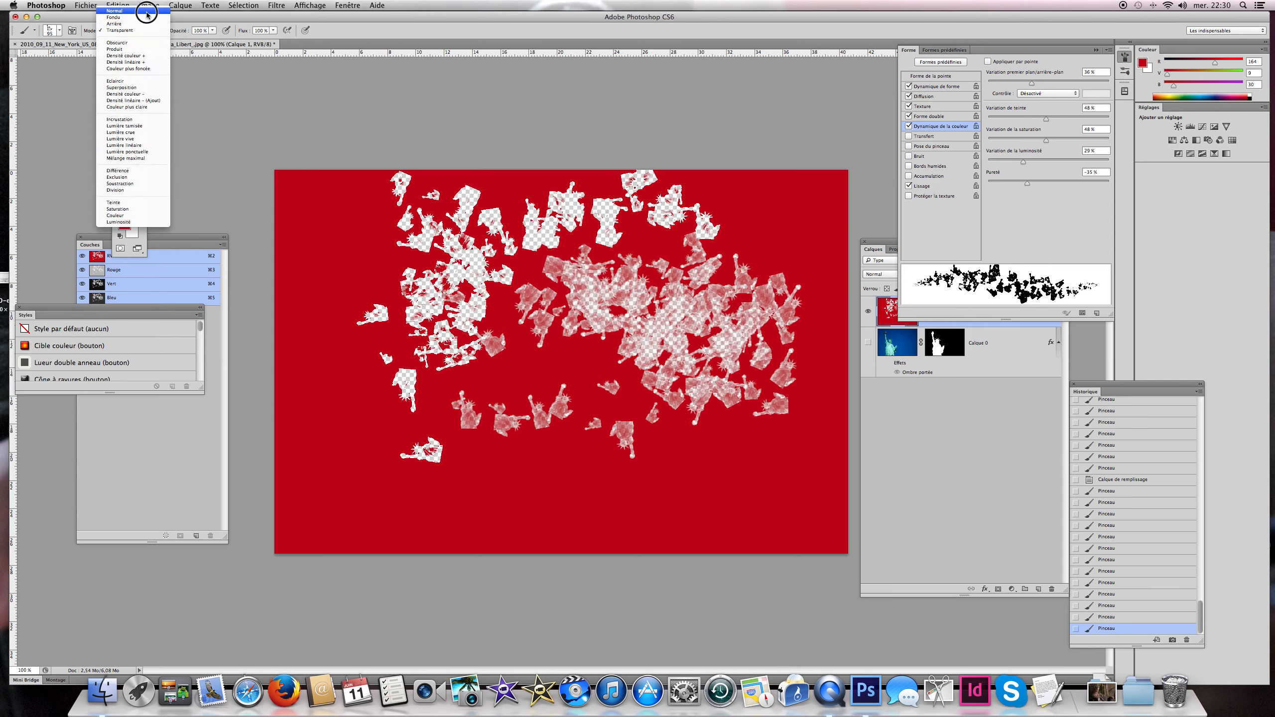
left_click(143, 11)
mouse_move(504, 198)
left_mouse_down()
mouse_move(525, 239)
mouse_move(630, 287)
mouse_move(556, 327)
mouse_move(693, 358)
mouse_move(768, 251)
left_mouse_up()
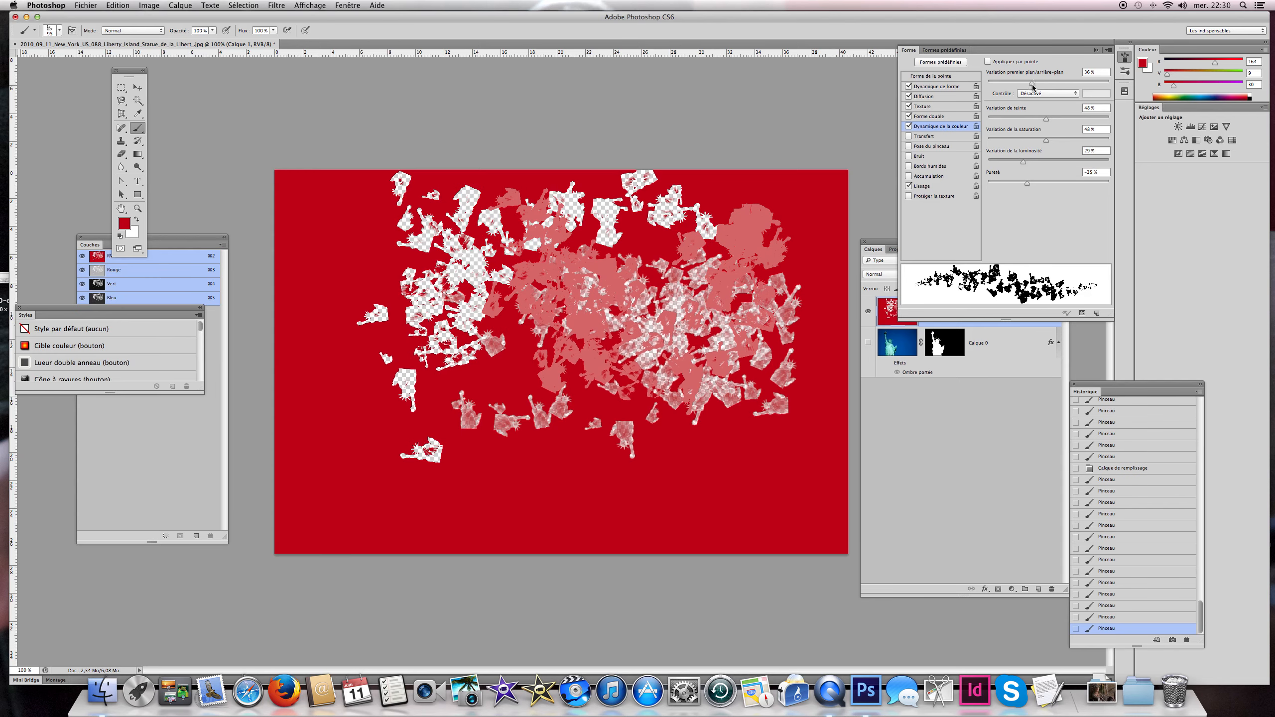
Set the color dynamics to 80% foreground/background, 87% hue, 0% saturation and 0% brightness variation with -20% purity, painting test strokes
left_click_drag(1033, 82, 1085, 83)
mouse_move(797, 214)
left_mouse_down()
mouse_move(804, 331)
mouse_move(647, 293)
mouse_move(527, 283)
mouse_move(665, 434)
mouse_move(627, 370)
mouse_move(411, 334)
mouse_move(420, 378)
mouse_move(533, 462)
left_mouse_up()
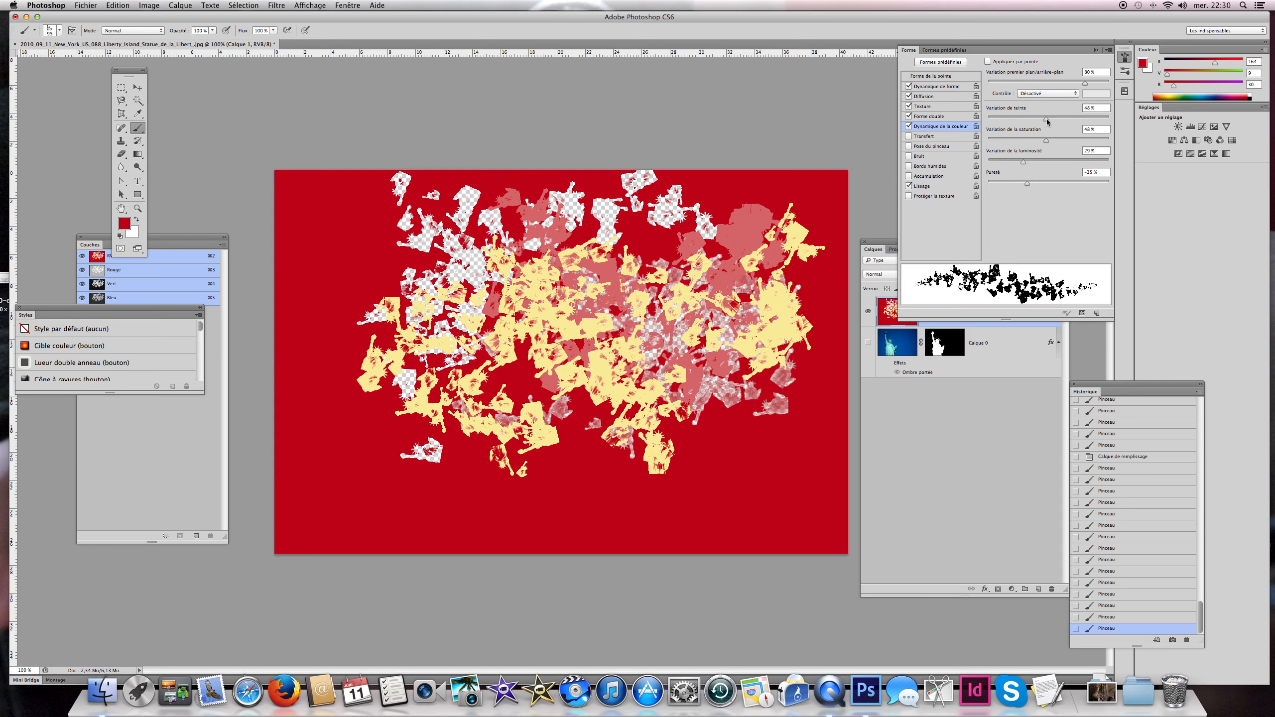
left_click_drag(1046, 117, 982, 161)
mouse_move(809, 222)
left_mouse_down()
mouse_move(727, 201)
mouse_move(693, 251)
left_mouse_up()
mouse_move(698, 407)
left_mouse_down()
mouse_move(769, 502)
mouse_move(634, 409)
left_mouse_up()
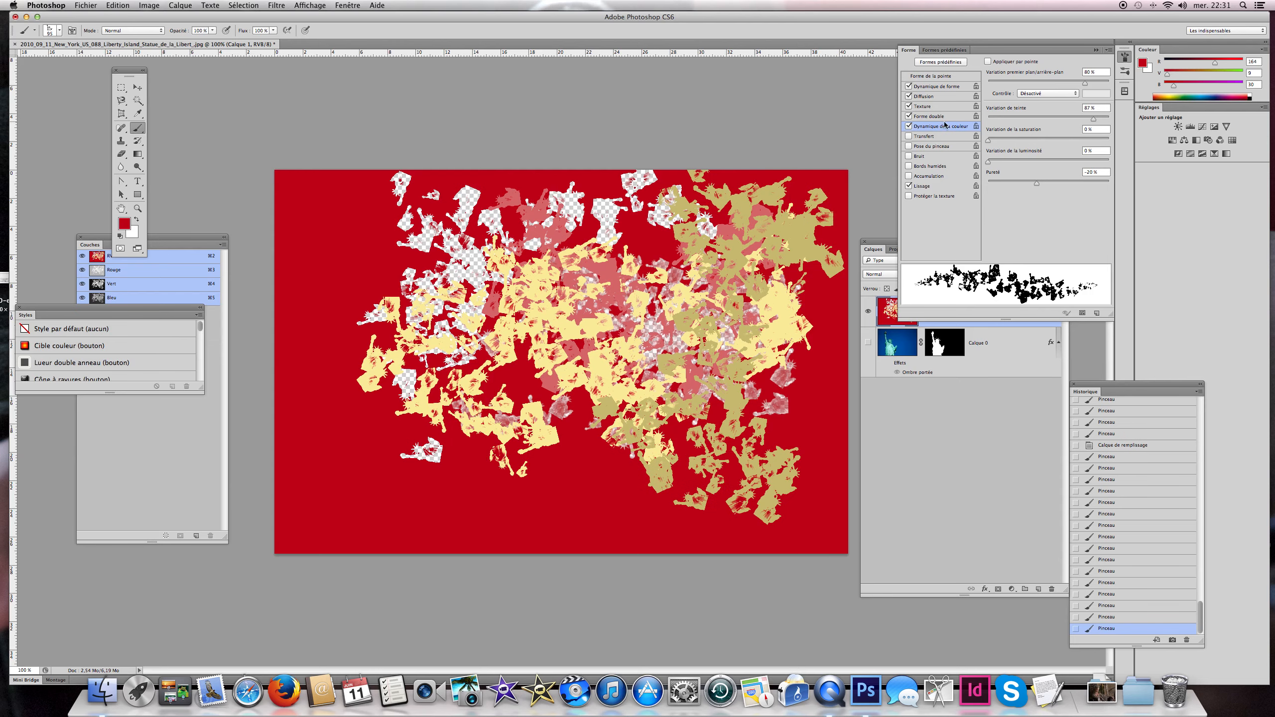
Enable the brush's transfer option with 41% opacity variation and paint test strokes over the layer
left_click(935, 137)
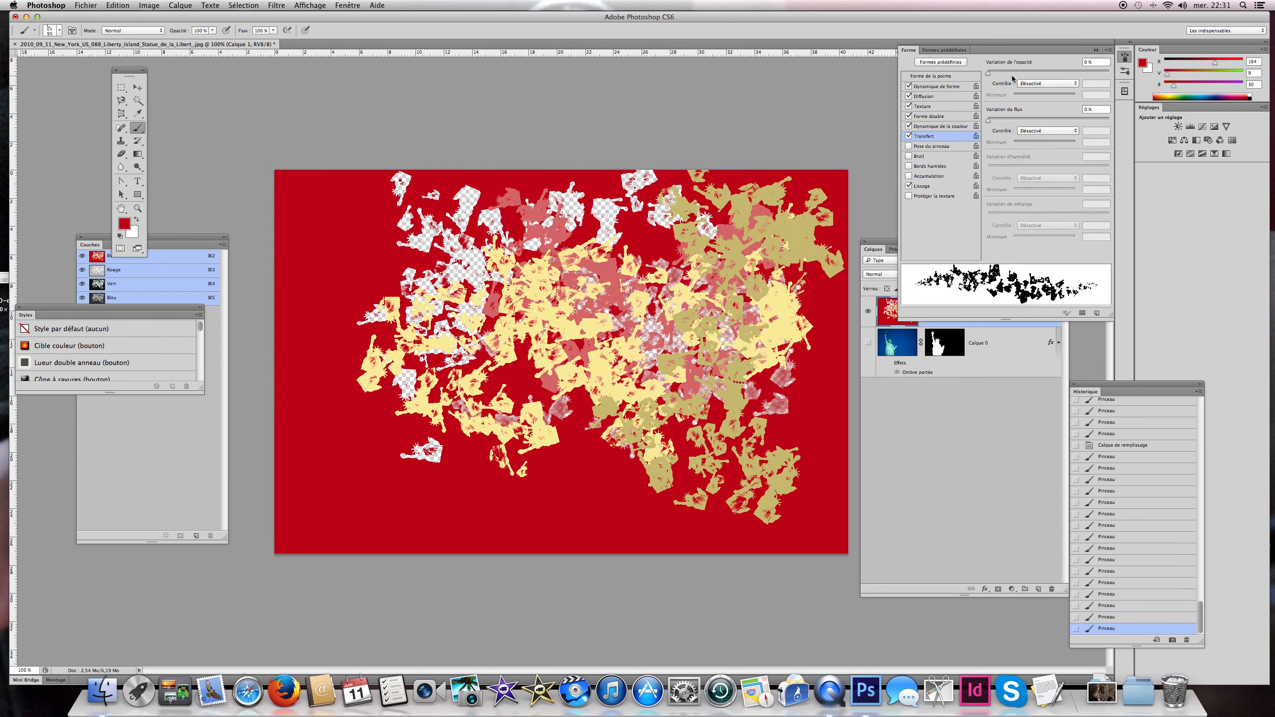
left_click_drag(993, 75, 1038, 76)
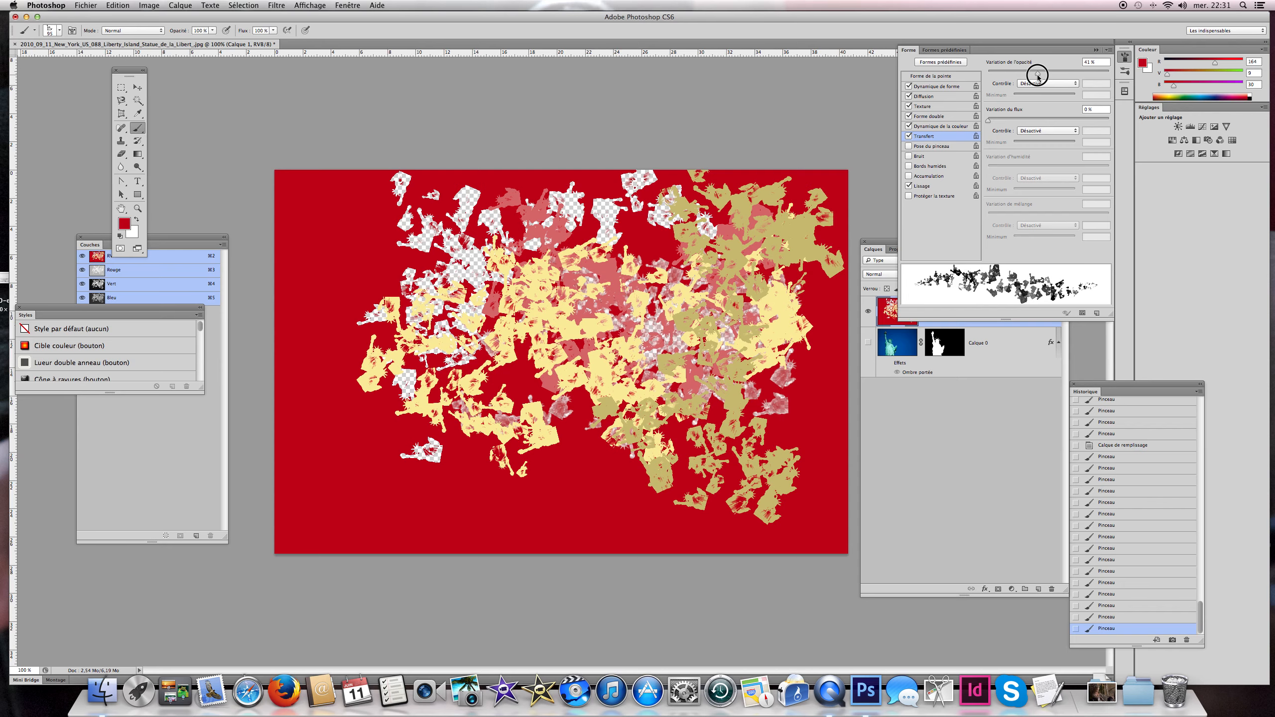
mouse_move(768, 211)
left_mouse_down()
mouse_move(743, 292)
mouse_move(684, 382)
mouse_move(754, 325)
mouse_move(594, 395)
left_mouse_up()
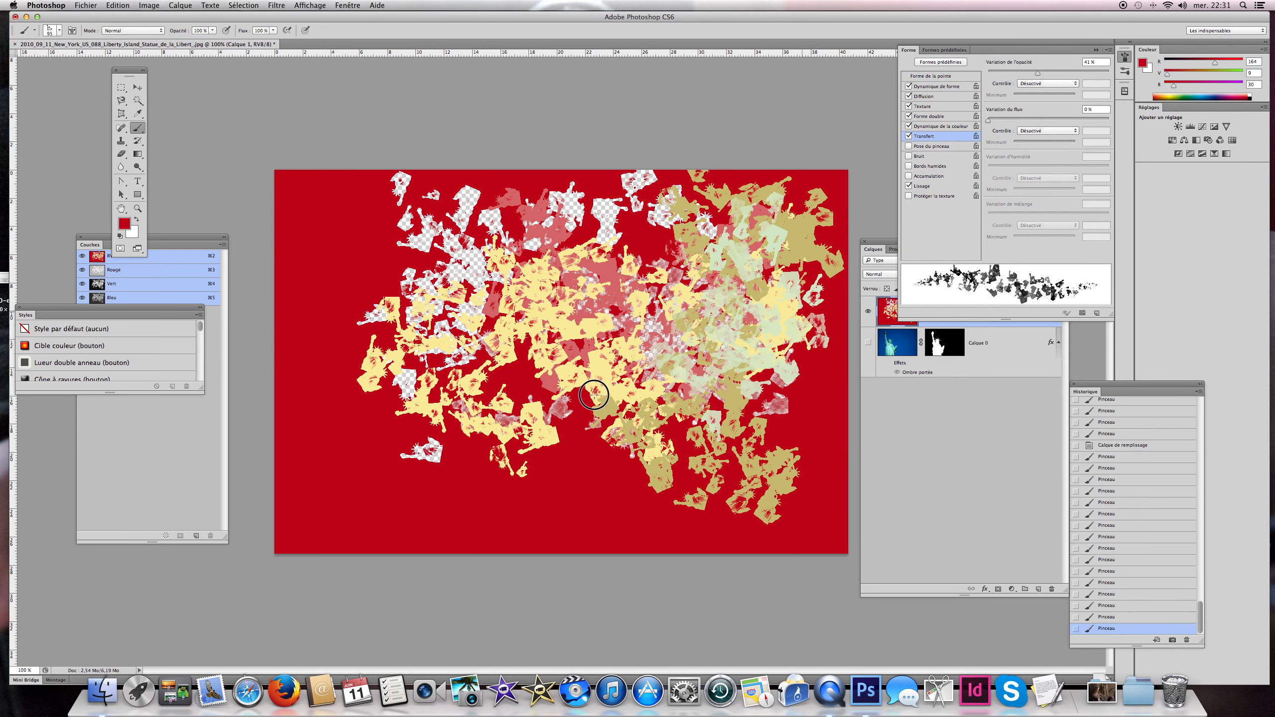
mouse_move(607, 489)
left_mouse_down()
mouse_move(578, 442)
mouse_move(506, 433)
mouse_move(524, 425)
left_mouse_up()
Fill the whole layer with white and paint a winding stroke of statues across it
key("super+BackSpace")
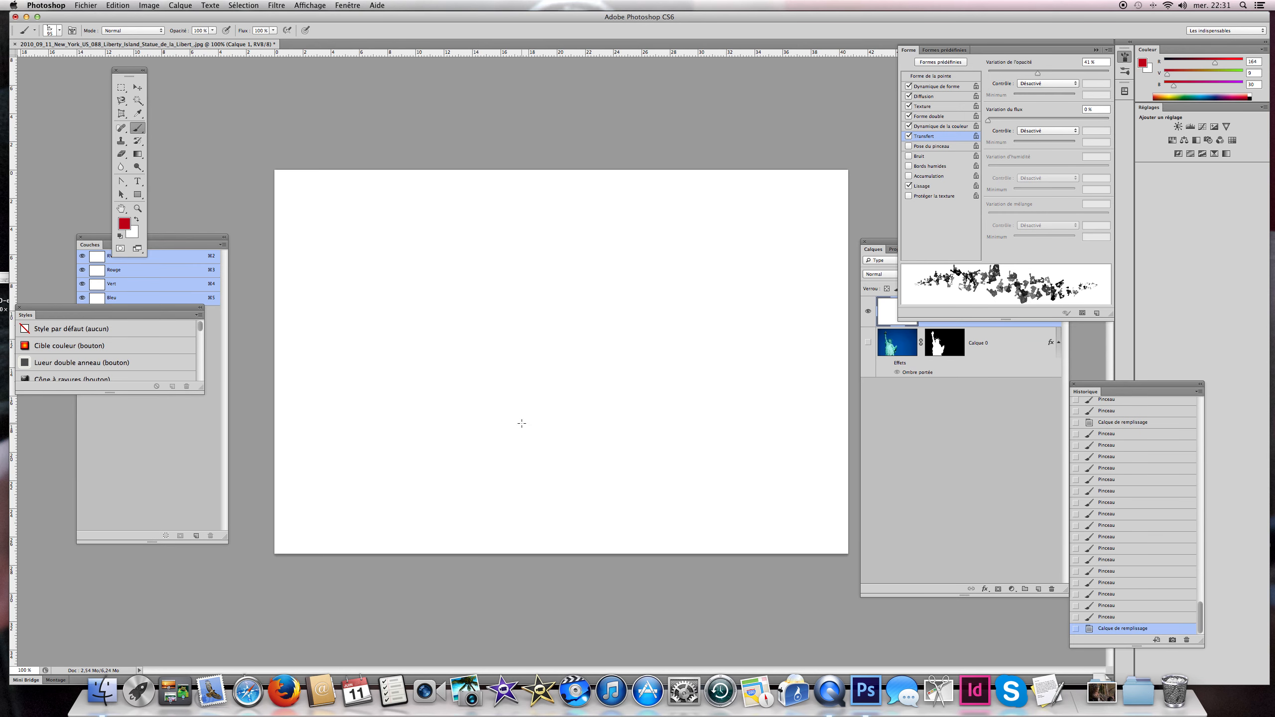
mouse_move(419, 275)
left_mouse_down()
mouse_move(674, 366)
mouse_move(724, 286)
mouse_move(778, 301)
mouse_move(720, 241)
mouse_move(483, 421)
left_mouse_up()
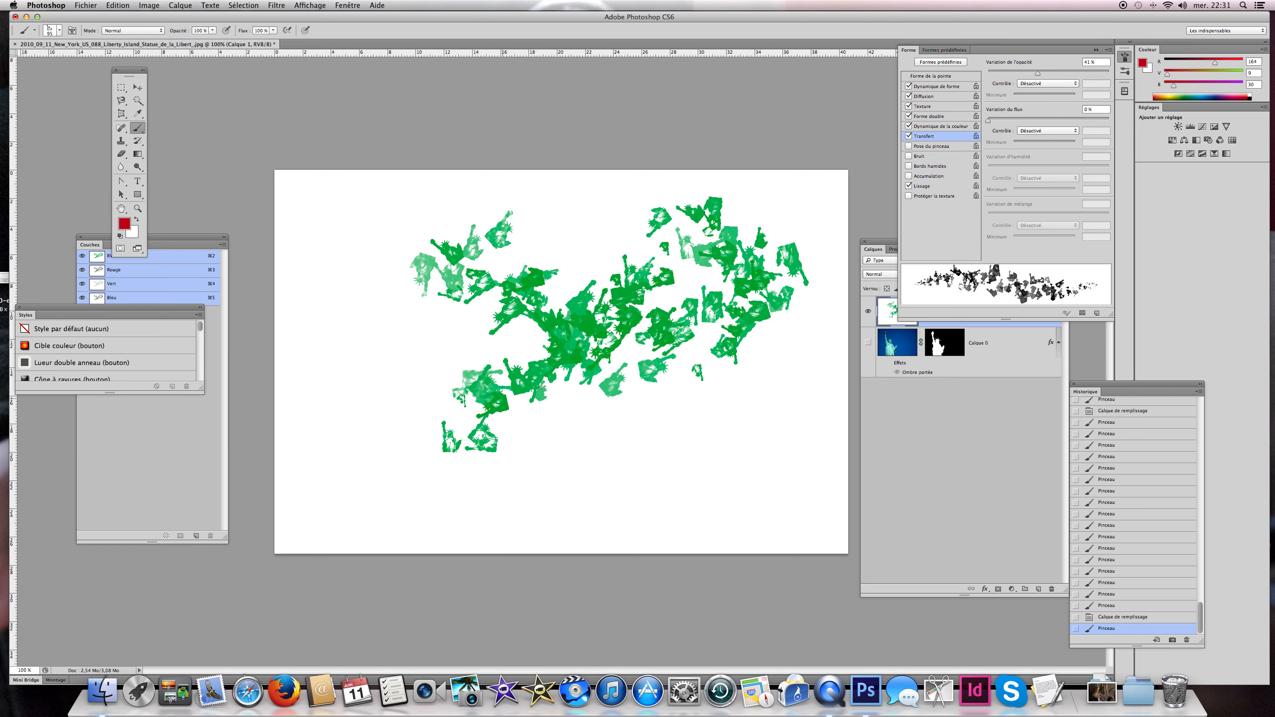
Lower the hue variation in the color dynamics to 12%, testing the reduction with a stroke down the layer's right side
left_click(948, 126)
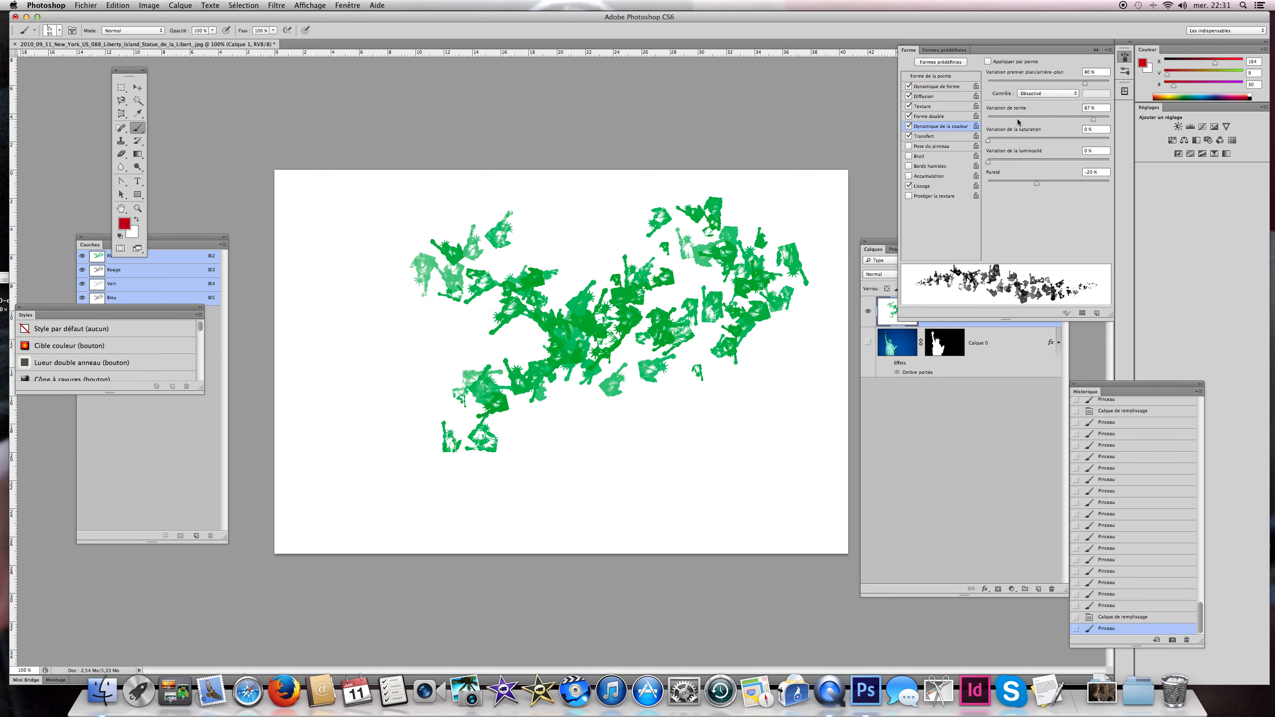
left_click_drag(1093, 121, 1000, 119)
mouse_move(753, 211)
left_mouse_down()
mouse_move(683, 247)
mouse_move(581, 259)
mouse_move(760, 430)
mouse_move(722, 484)
left_mouse_up()
left_click_drag(1004, 120, 1007, 120)
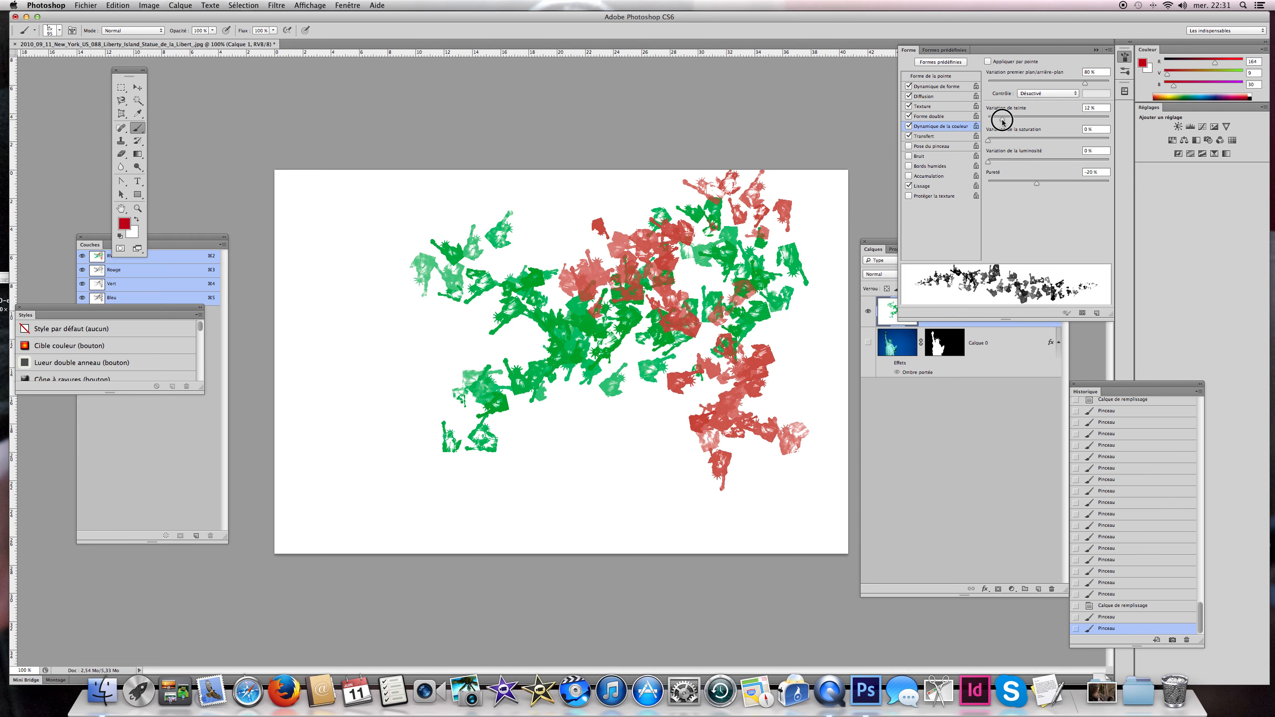
Compare strokes painted with the foreground/background variation at its maximum and at 30%
left_click_drag(1081, 81, 1115, 79)
mouse_move(643, 220)
left_mouse_down()
mouse_move(614, 251)
mouse_move(535, 205)
mouse_move(376, 259)
mouse_move(447, 346)
left_mouse_up()
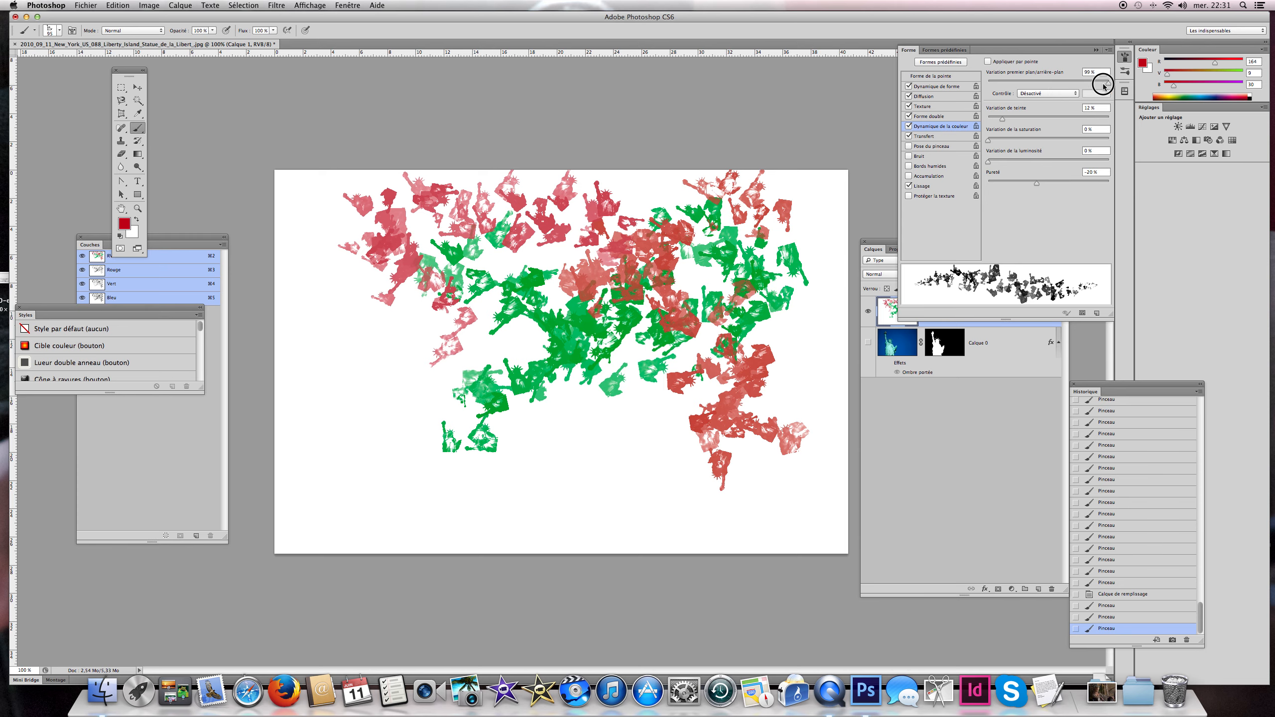
left_click_drag(1108, 82, 1024, 83)
left_click_drag(760, 242, 804, 305)
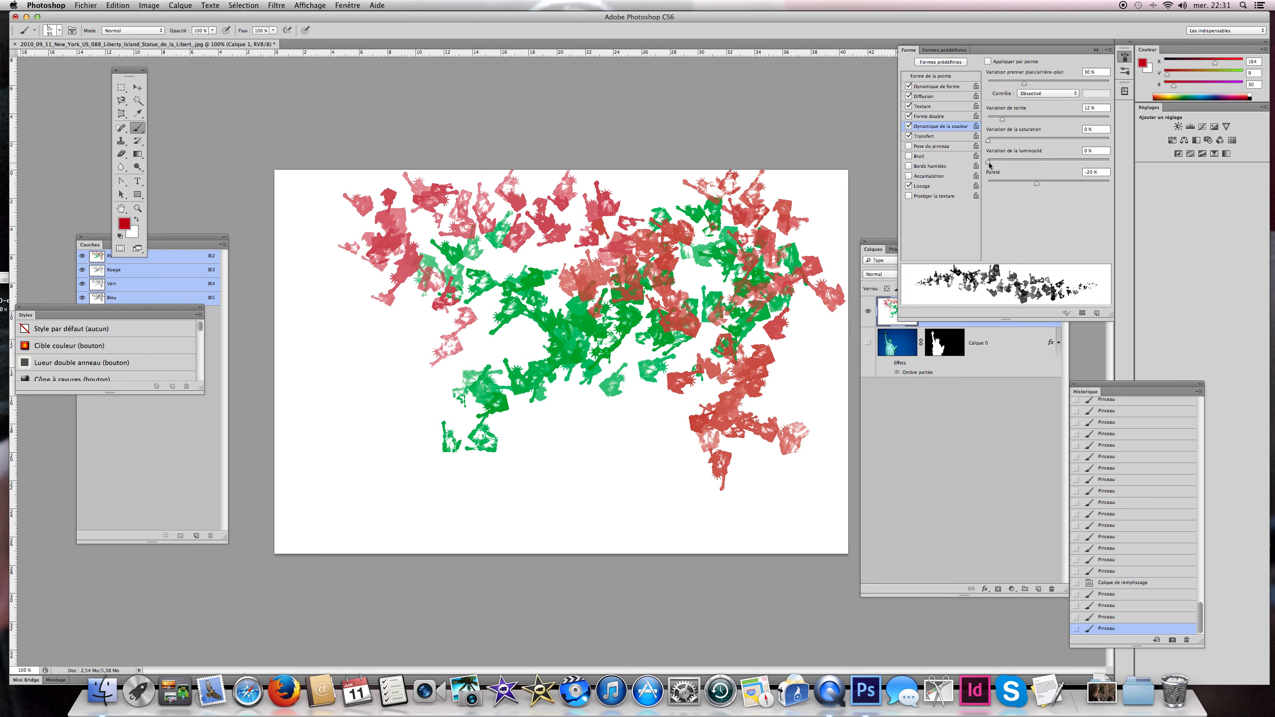
Set the brightness variation to 52% and paint a stroke from the upper right toward the middle of the layer
left_click_drag(989, 160, 1050, 161)
mouse_move(803, 221)
left_mouse_down()
mouse_move(793, 339)
mouse_move(653, 326)
mouse_move(628, 402)
left_mouse_up()
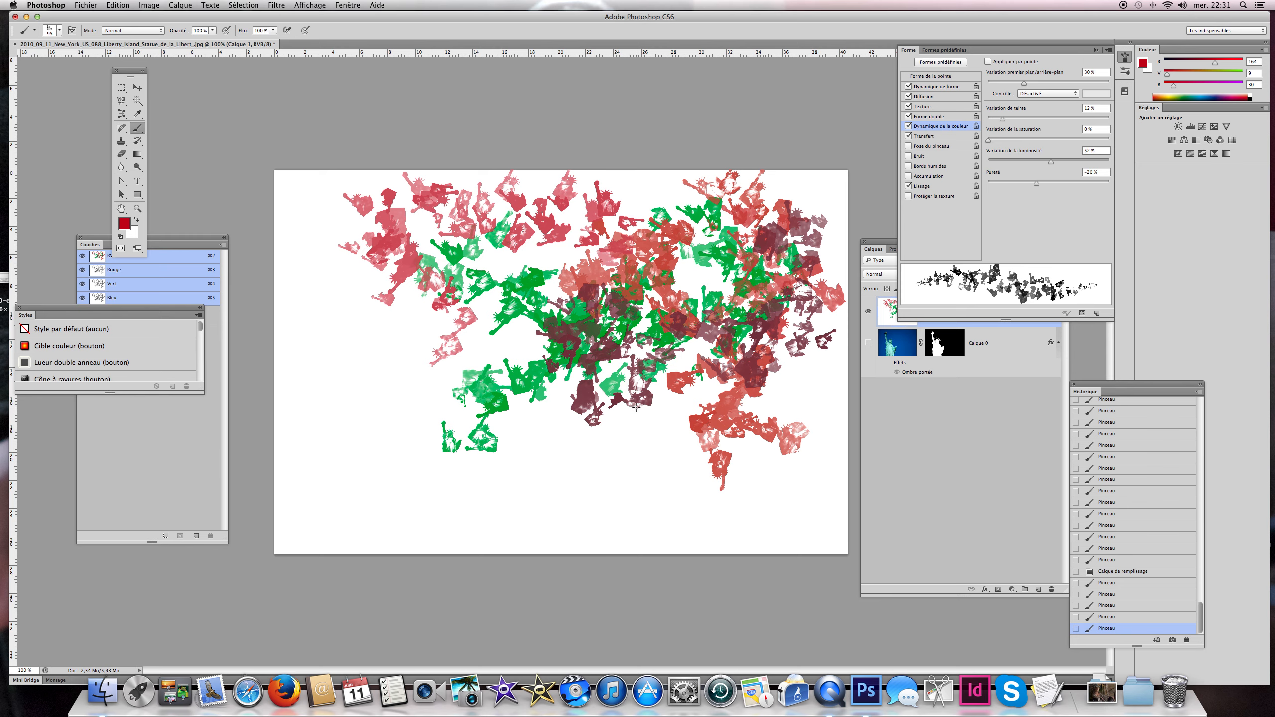
Set the transfer flow variation to 50% and paint test strokes before and after refilling the layer with white
left_click(929, 136)
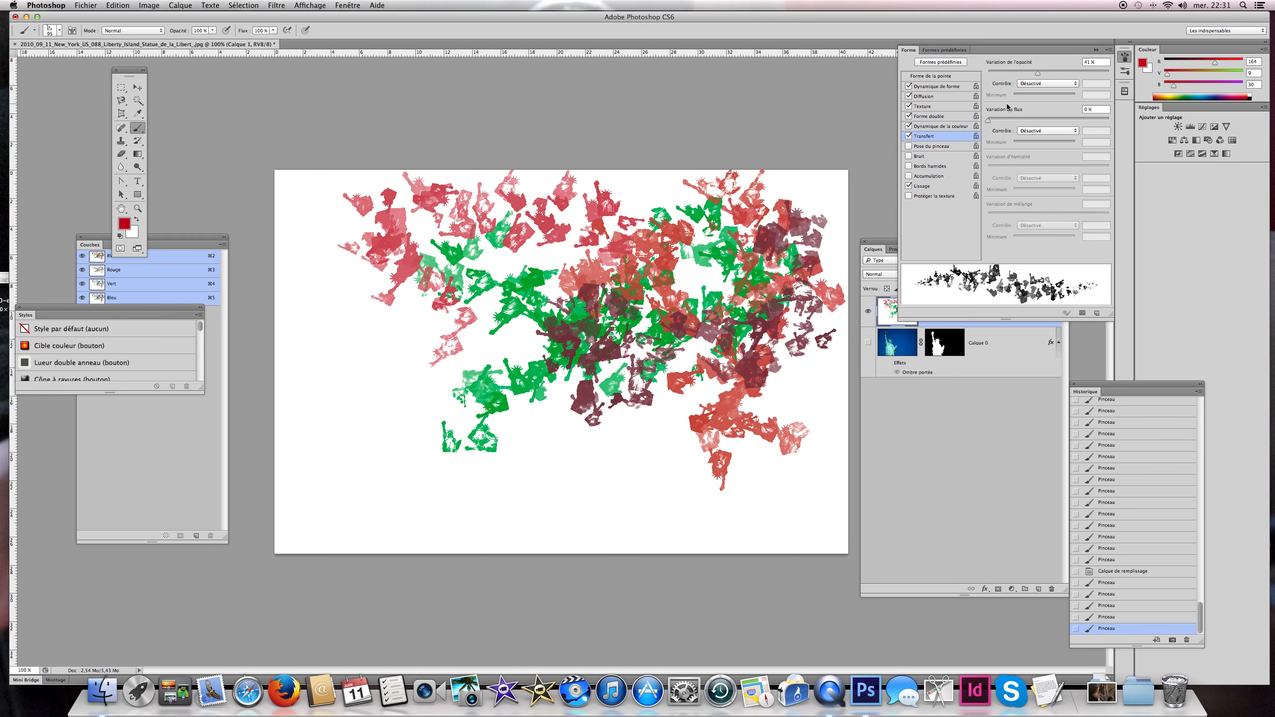
mouse_move(992, 124)
left_mouse_down()
mouse_move(1060, 115)
mouse_move(1048, 121)
left_mouse_up()
left_click_drag(394, 373, 427, 381)
mouse_move(481, 445)
left_mouse_down()
mouse_move(604, 476)
mouse_move(618, 446)
mouse_move(673, 476)
mouse_move(473, 458)
mouse_move(416, 486)
mouse_move(407, 349)
mouse_move(369, 342)
mouse_move(315, 365)
mouse_move(423, 426)
mouse_move(536, 437)
left_mouse_up()
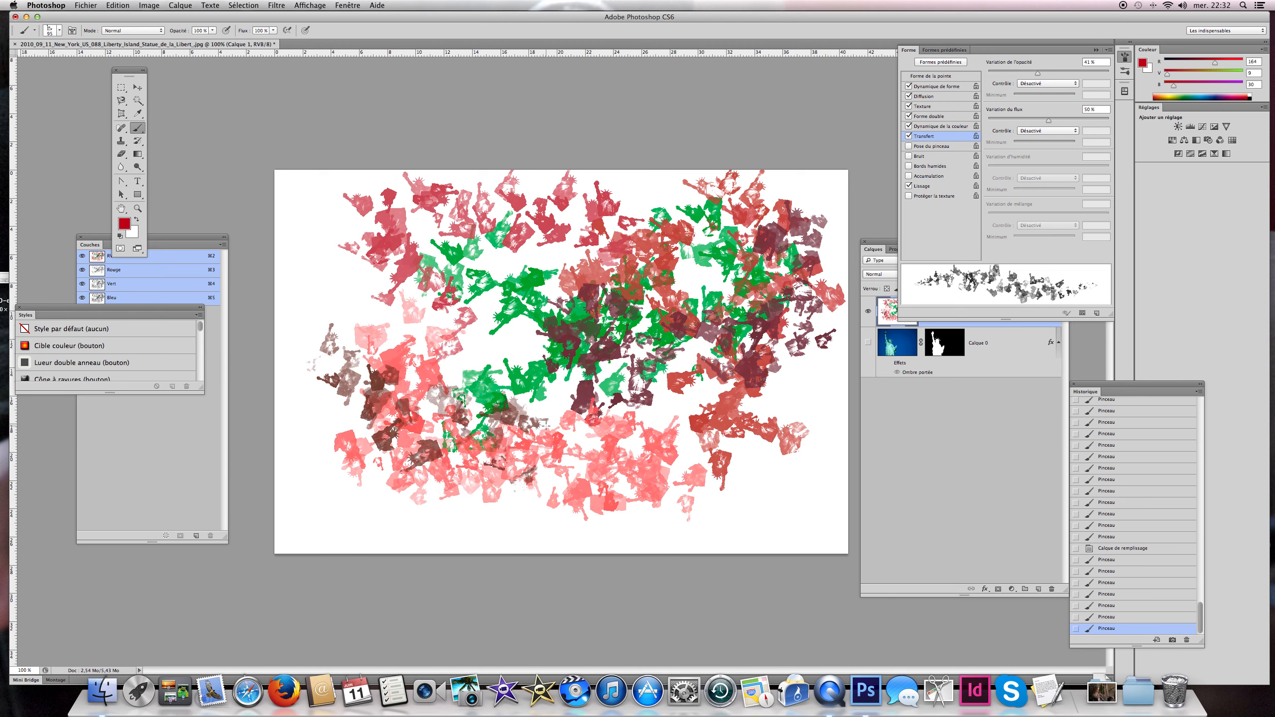
mouse_move(701, 450)
left_mouse_down()
mouse_move(633, 467)
mouse_move(793, 471)
mouse_move(679, 490)
mouse_move(753, 448)
mouse_move(675, 414)
mouse_move(614, 442)
left_mouse_up()
left_click_drag(394, 421, 598, 499)
key("super+BackSpace")
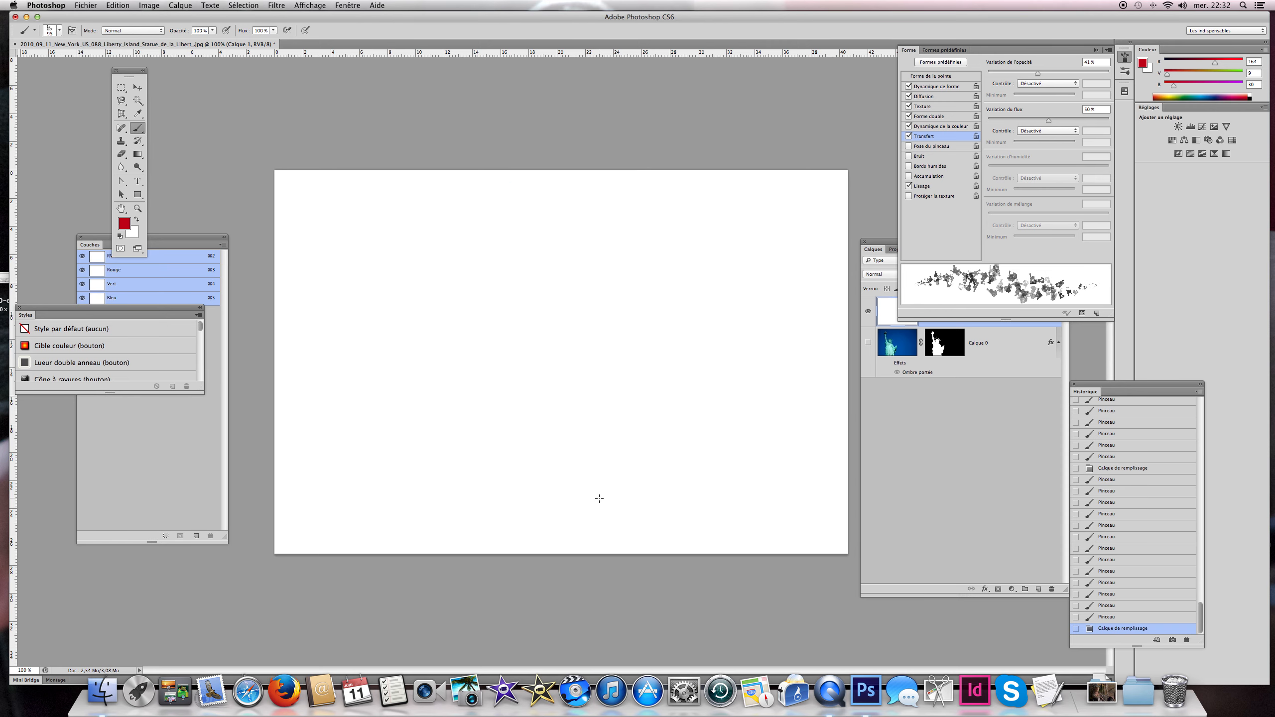
mouse_move(428, 271)
left_mouse_down()
mouse_move(700, 299)
mouse_move(672, 345)
mouse_move(748, 254)
mouse_move(511, 250)
mouse_move(459, 364)
mouse_move(586, 396)
mouse_move(468, 381)
mouse_move(370, 341)
mouse_move(397, 332)
left_mouse_up()
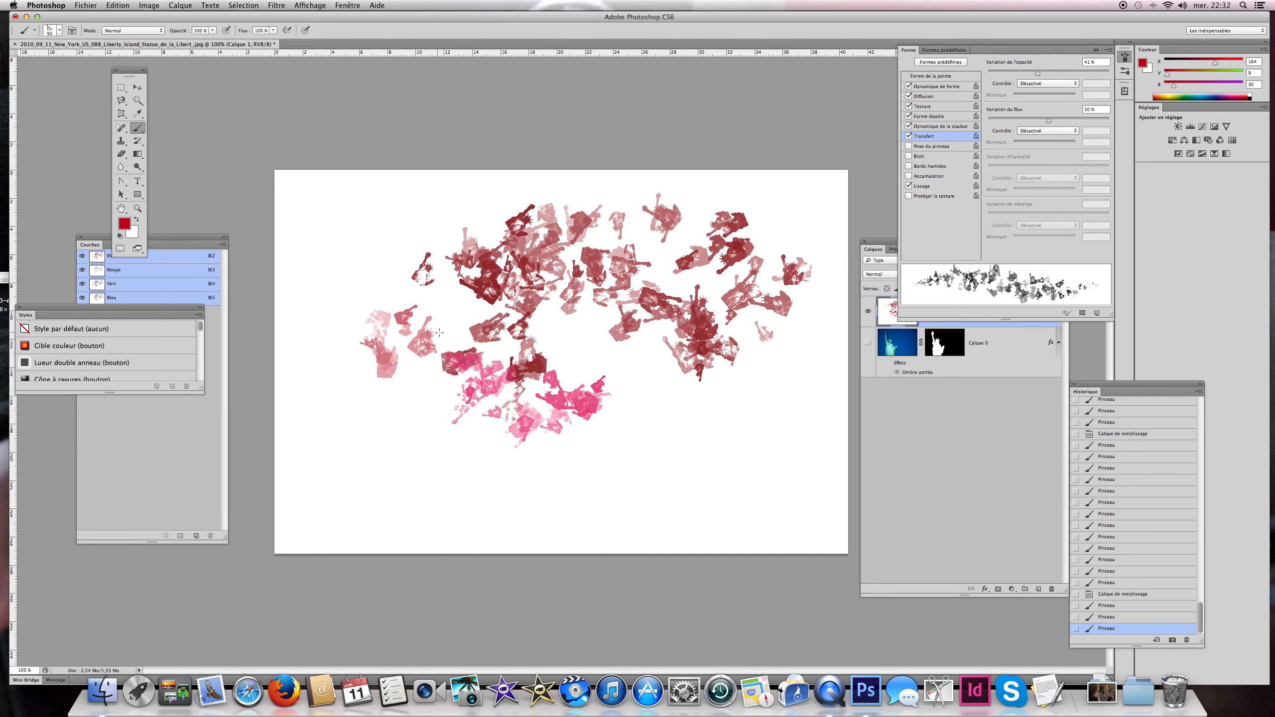
Set the brush mode to Fondu and paint a stroke of statues in the layer's upper left area
left_click(161, 31)
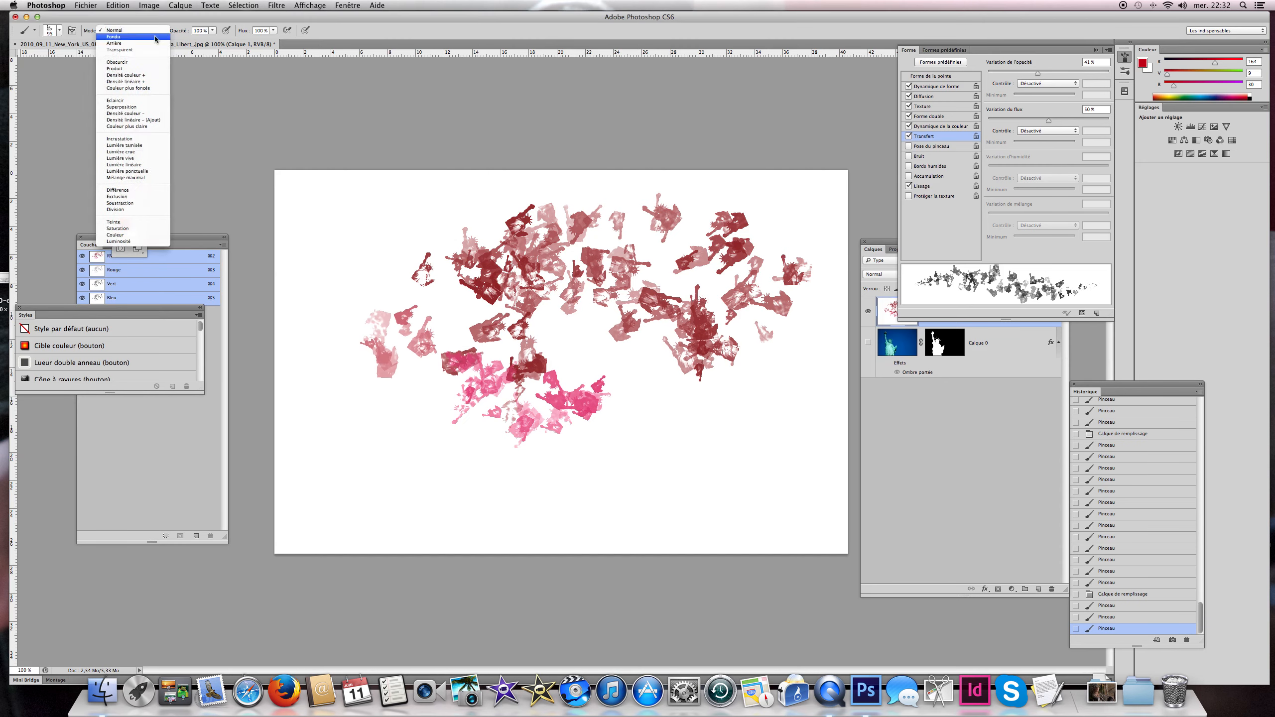
left_click(113, 36)
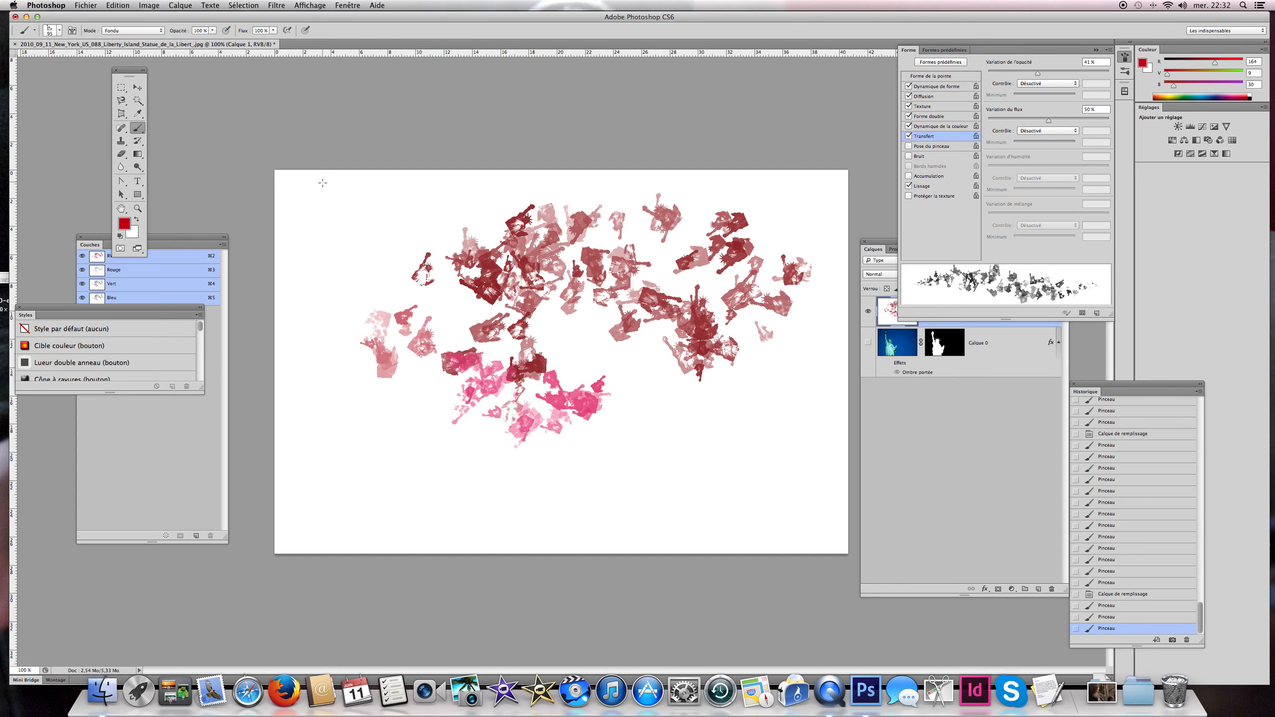
mouse_move(326, 186)
left_mouse_down()
mouse_move(378, 248)
mouse_move(463, 210)
left_mouse_up()
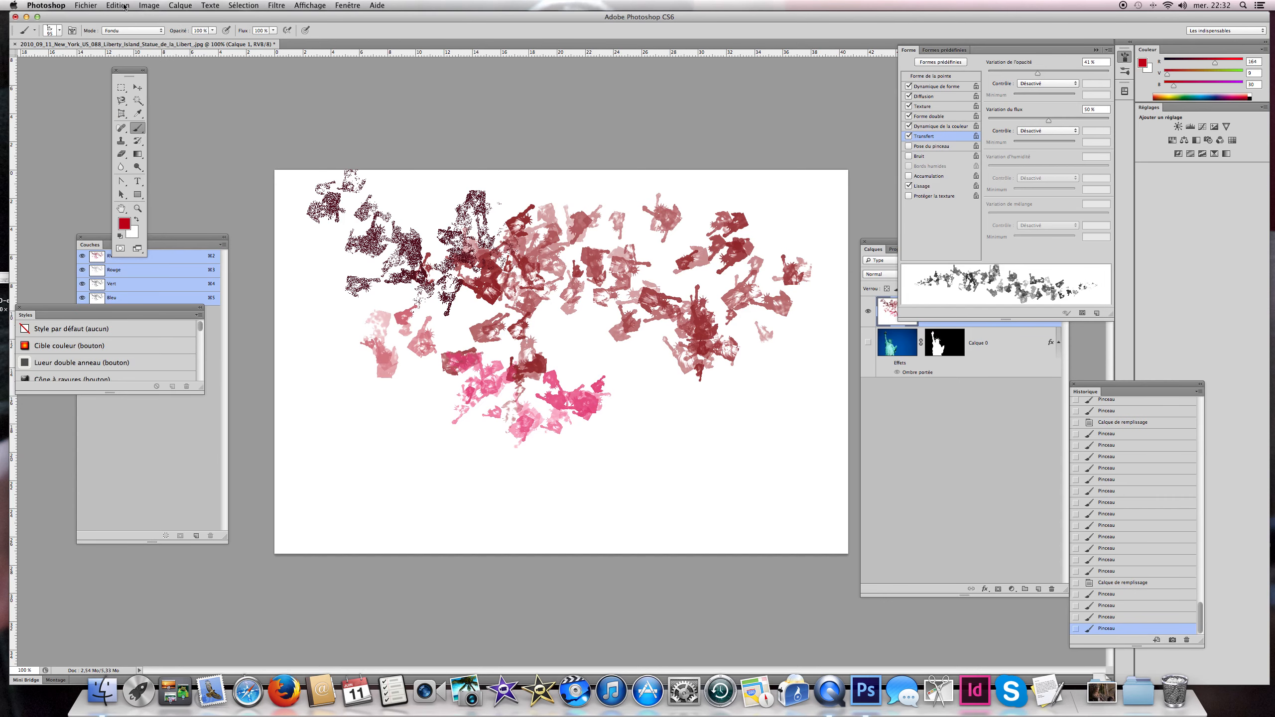
Set the brush mode to Arrière and try two dabs on the left part of the layer
left_click(153, 32)
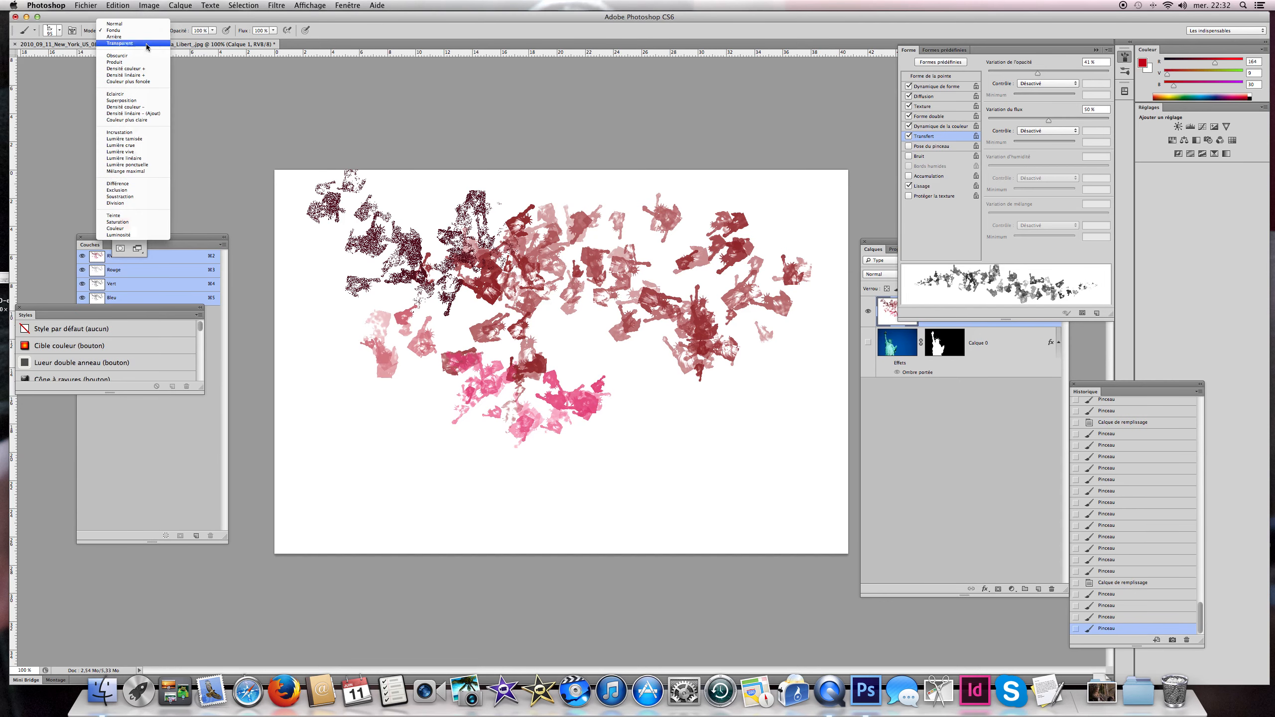
left_click(146, 37)
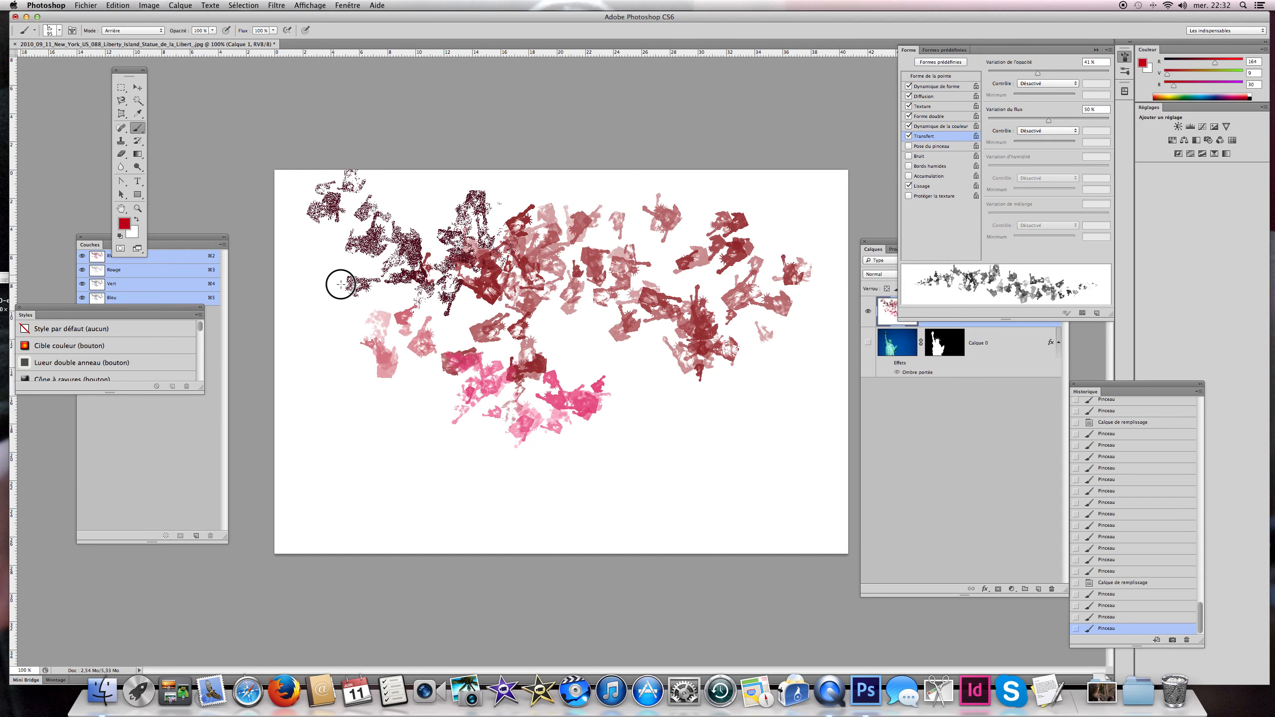
left_click(402, 397)
left_click(408, 329)
Set the brush mode to Transparent and paint over the statues in the middle of the layer
left_click(151, 31)
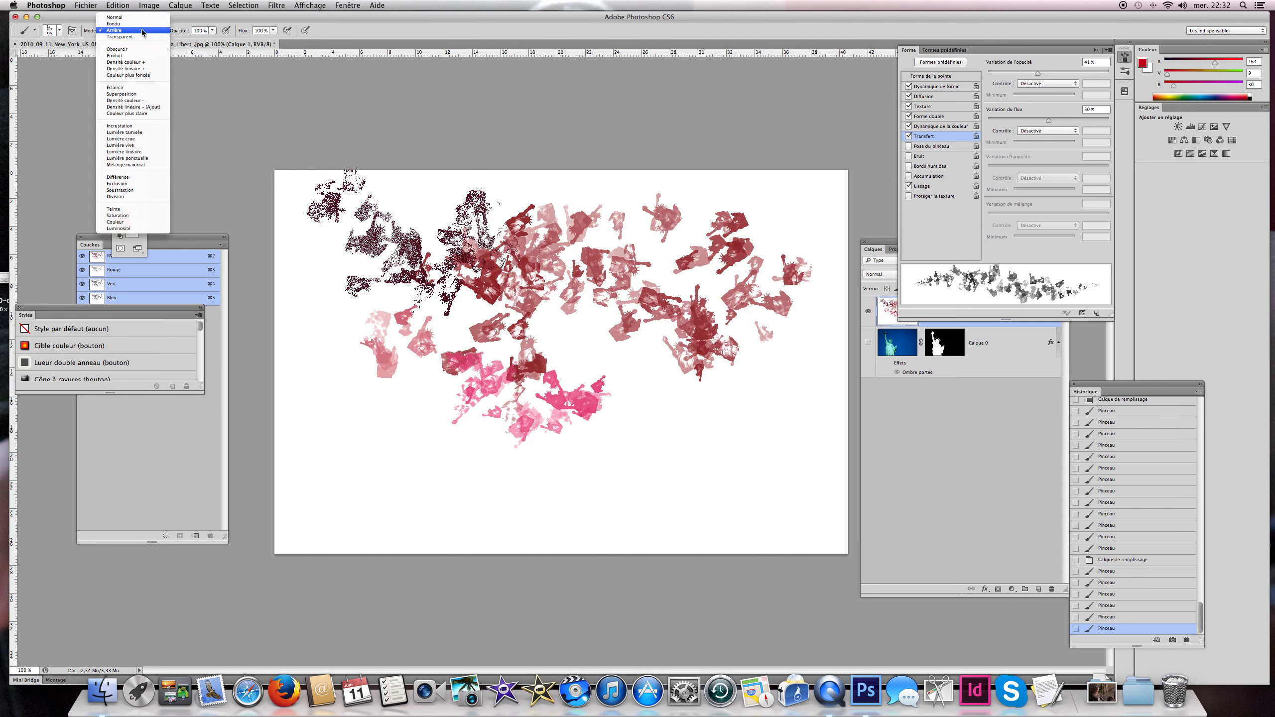
left_click(162, 34)
key("shift+alt+r")
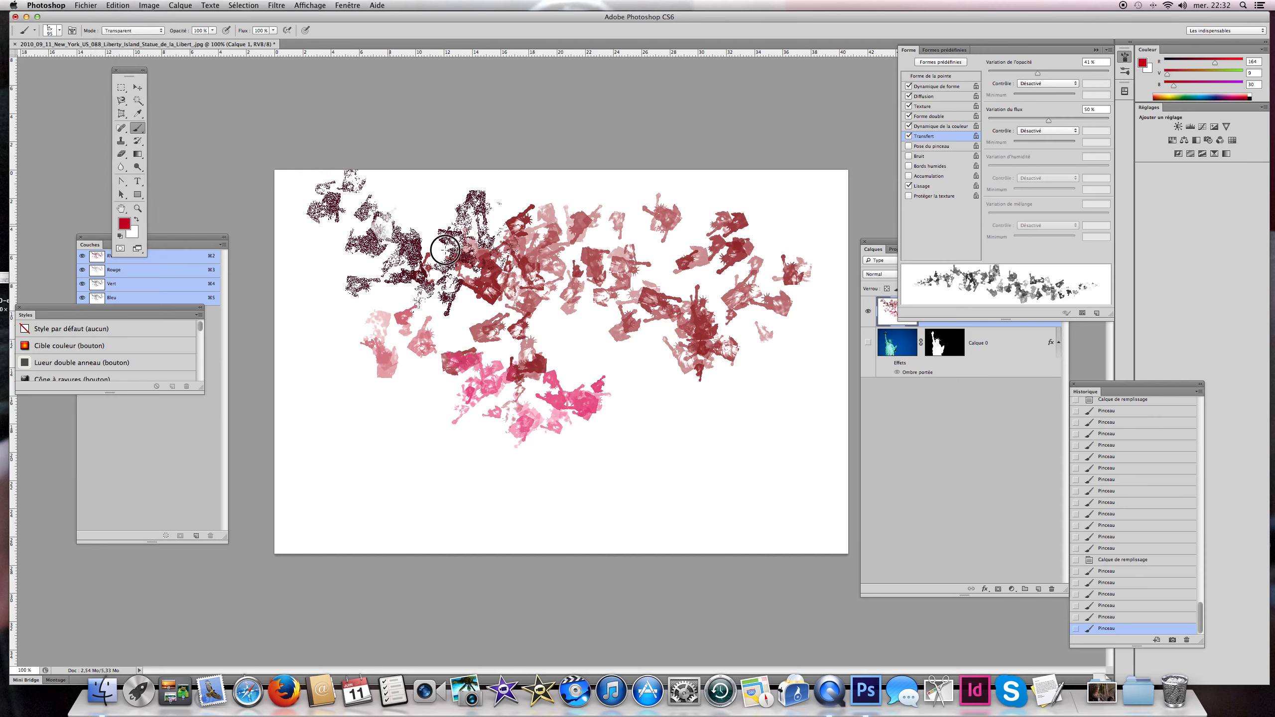
mouse_move(452, 261)
left_mouse_down()
mouse_move(556, 331)
mouse_move(608, 251)
mouse_move(529, 436)
mouse_move(482, 439)
left_mouse_up()
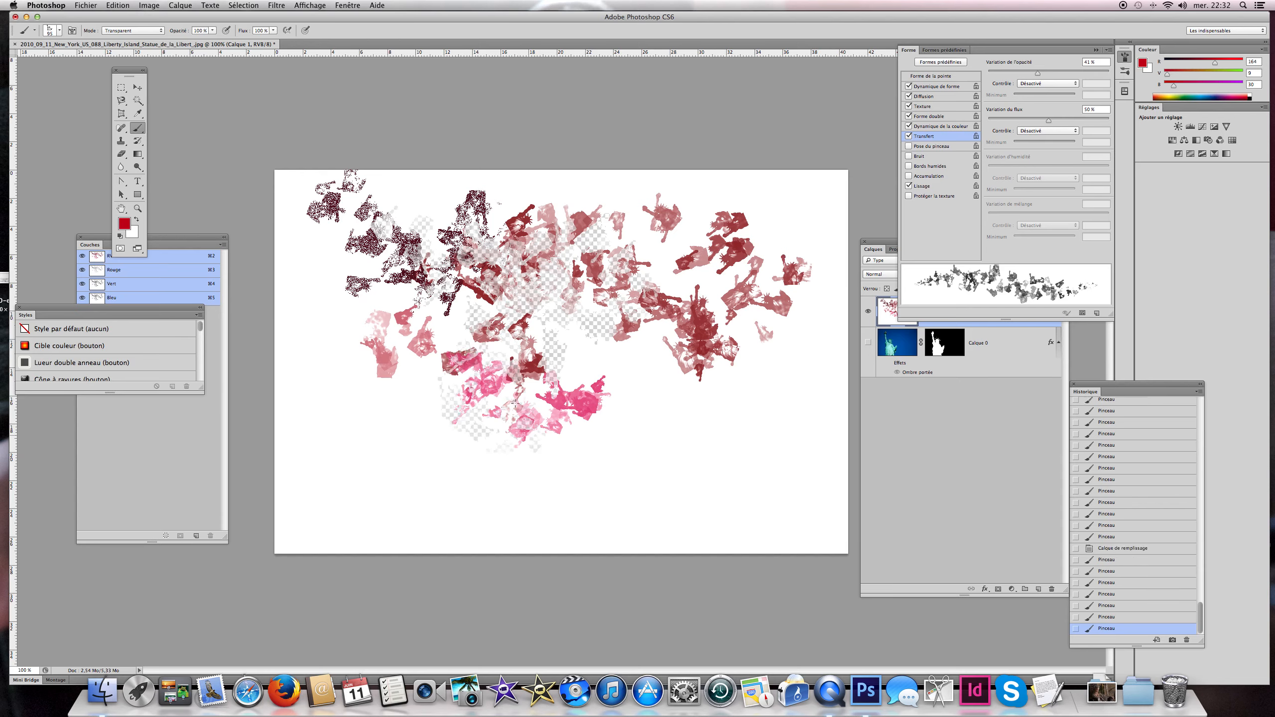
Set the brush mode to Incrustation and paint over the existing red statues, including the cluster on the right
left_click(155, 31)
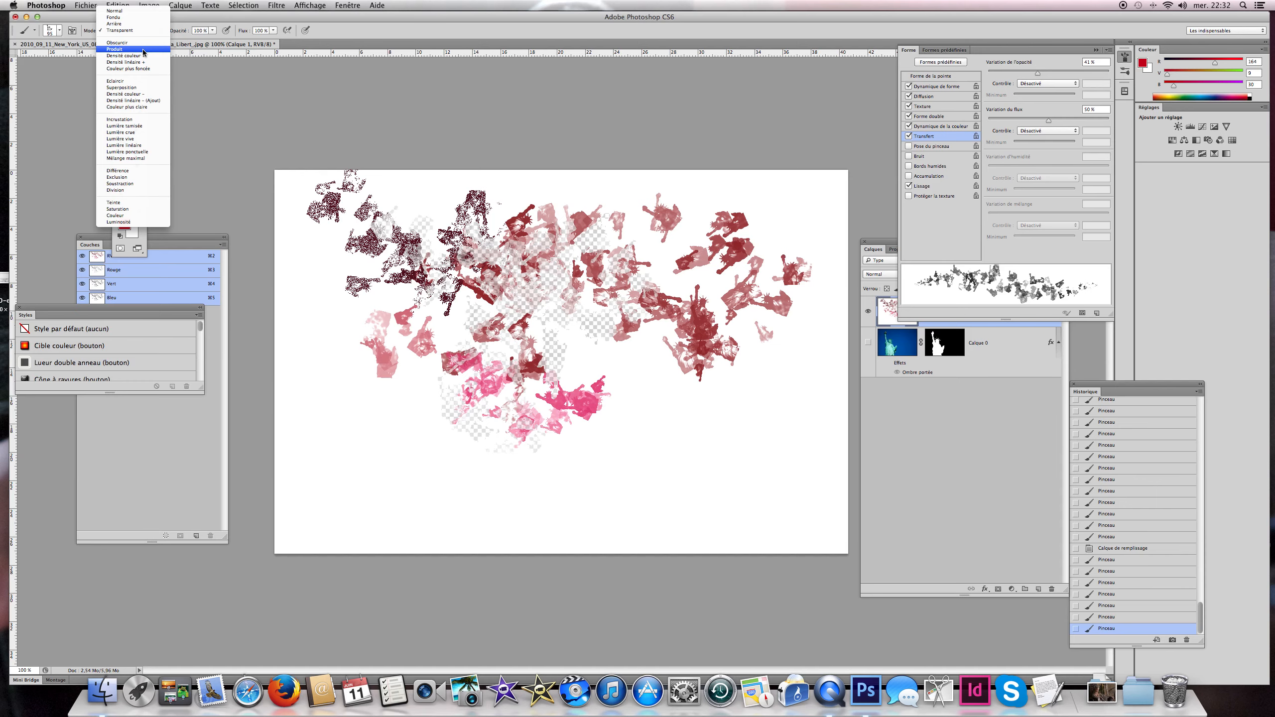
left_click(121, 120)
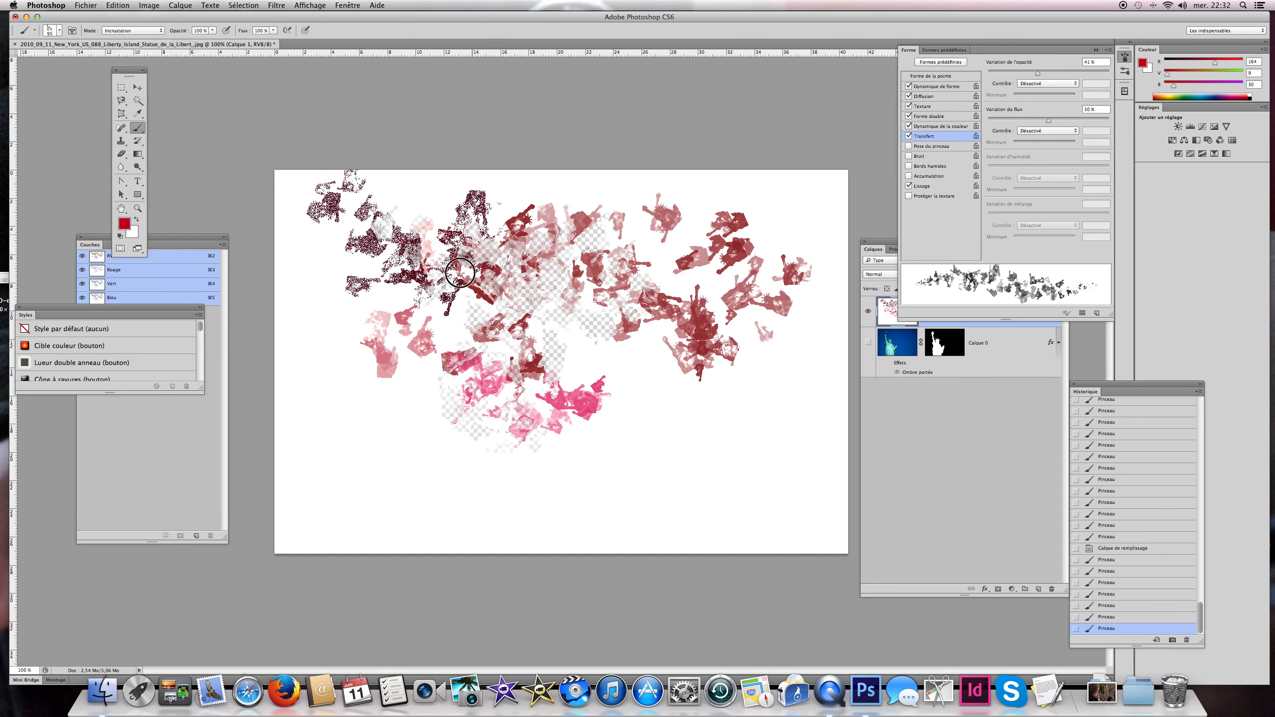
left_click_drag(459, 273, 477, 327)
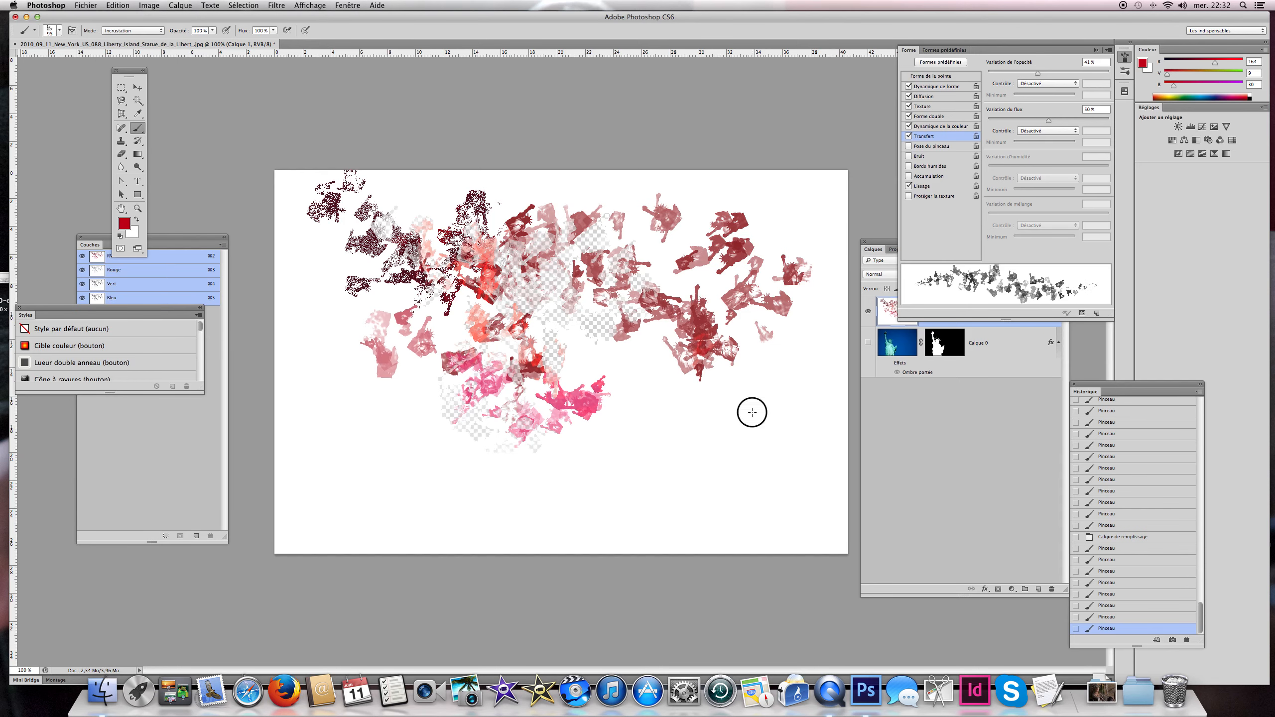
left_click_drag(752, 412, 717, 335)
mouse_move(649, 274)
left_mouse_down()
mouse_move(581, 286)
mouse_move(520, 261)
left_mouse_up()
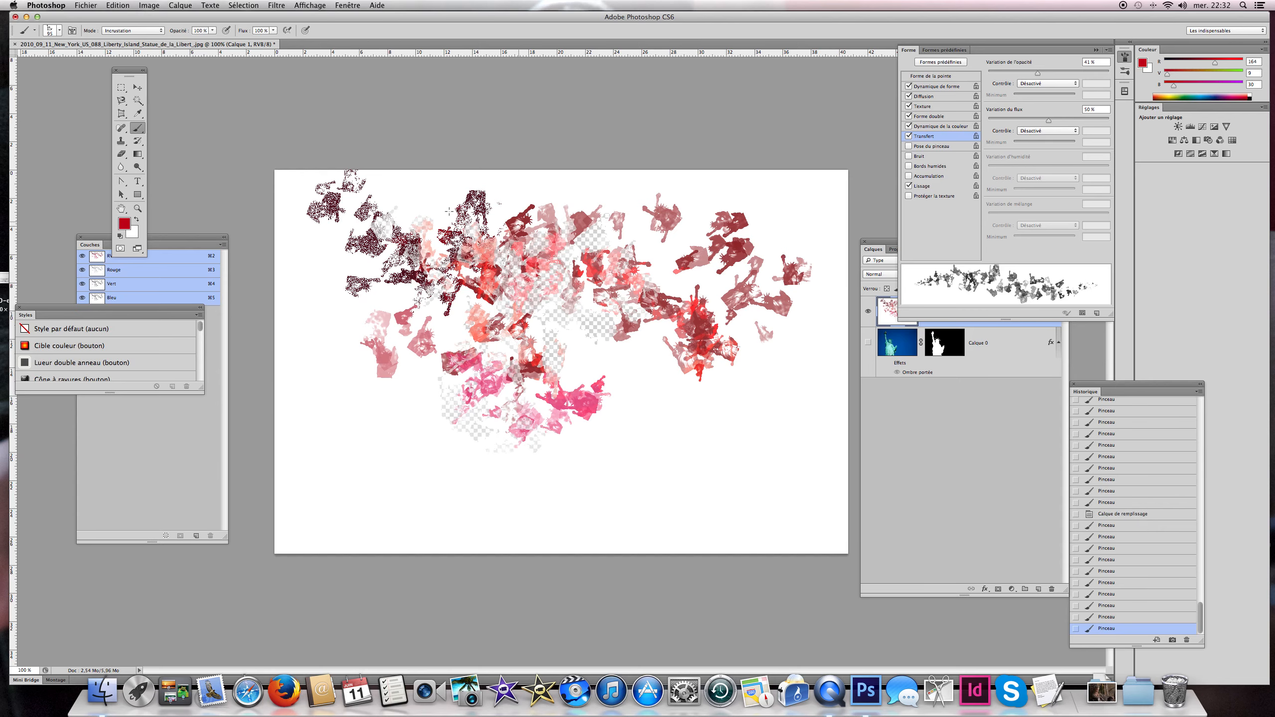
Test the Lumière vive brush mode over the existing statues and again on a fresh white fill of the layer
left_click(145, 31)
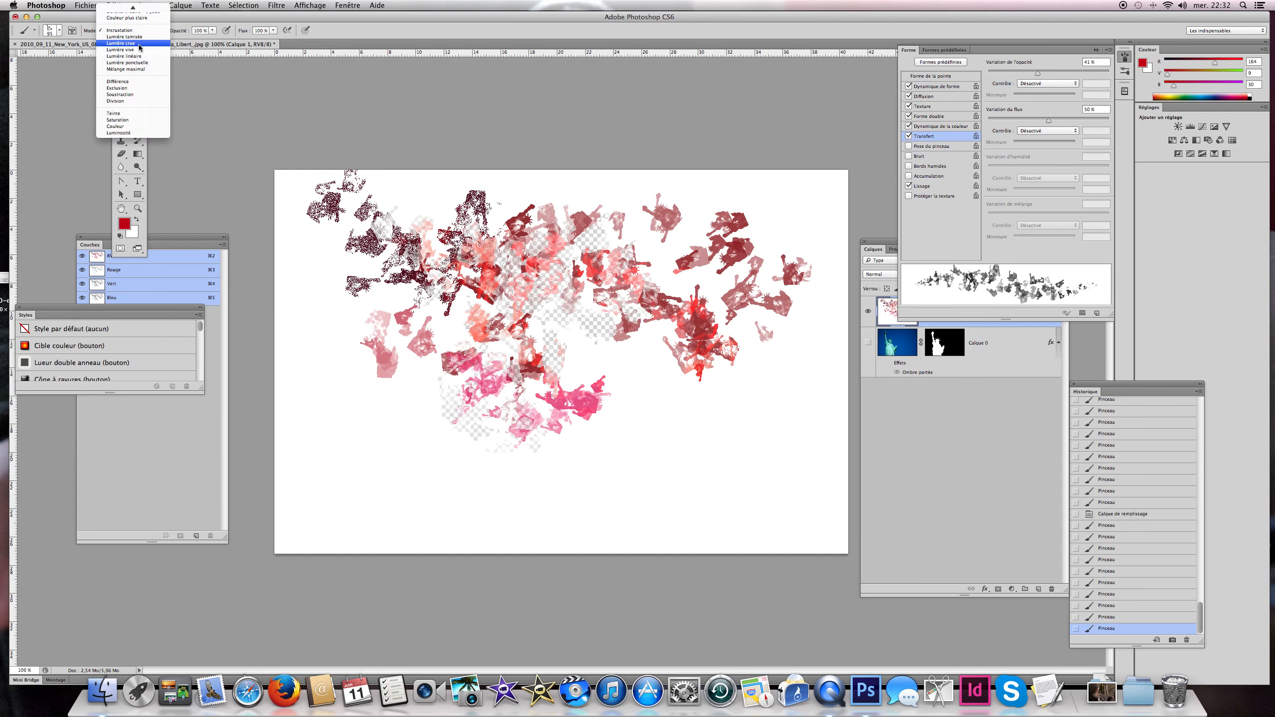
left_click(138, 50)
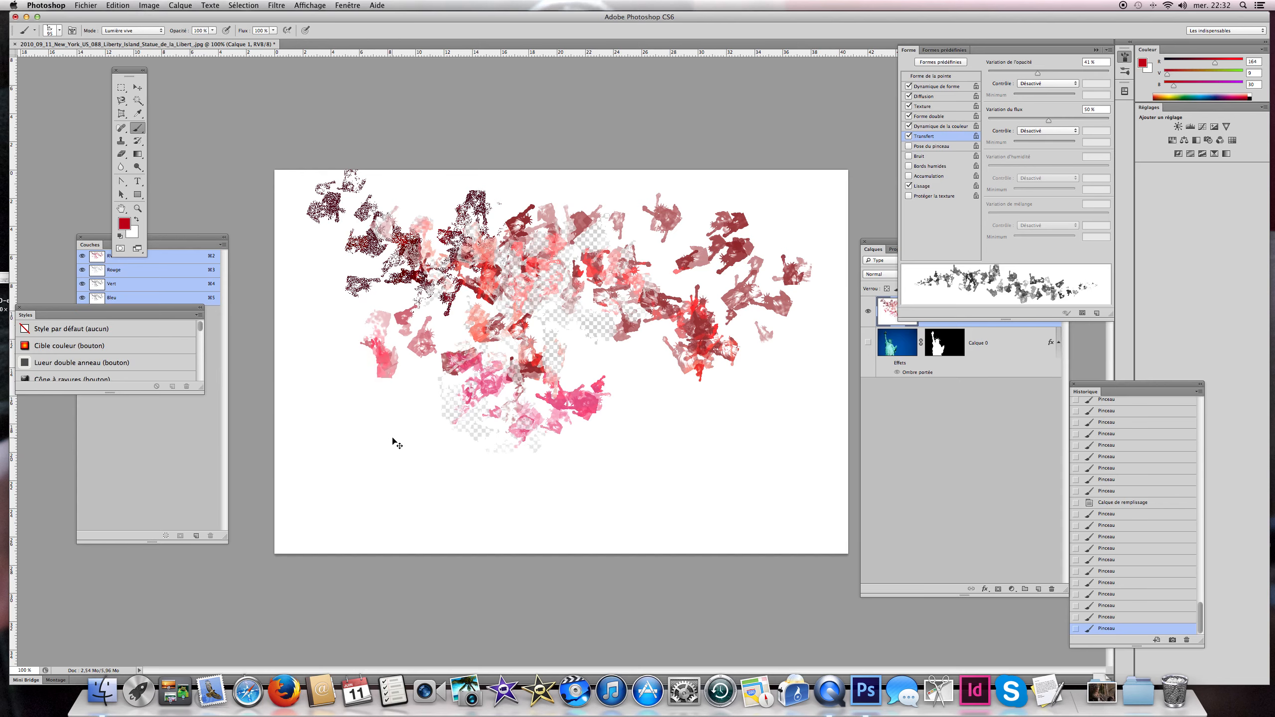
key("super+BackSpace")
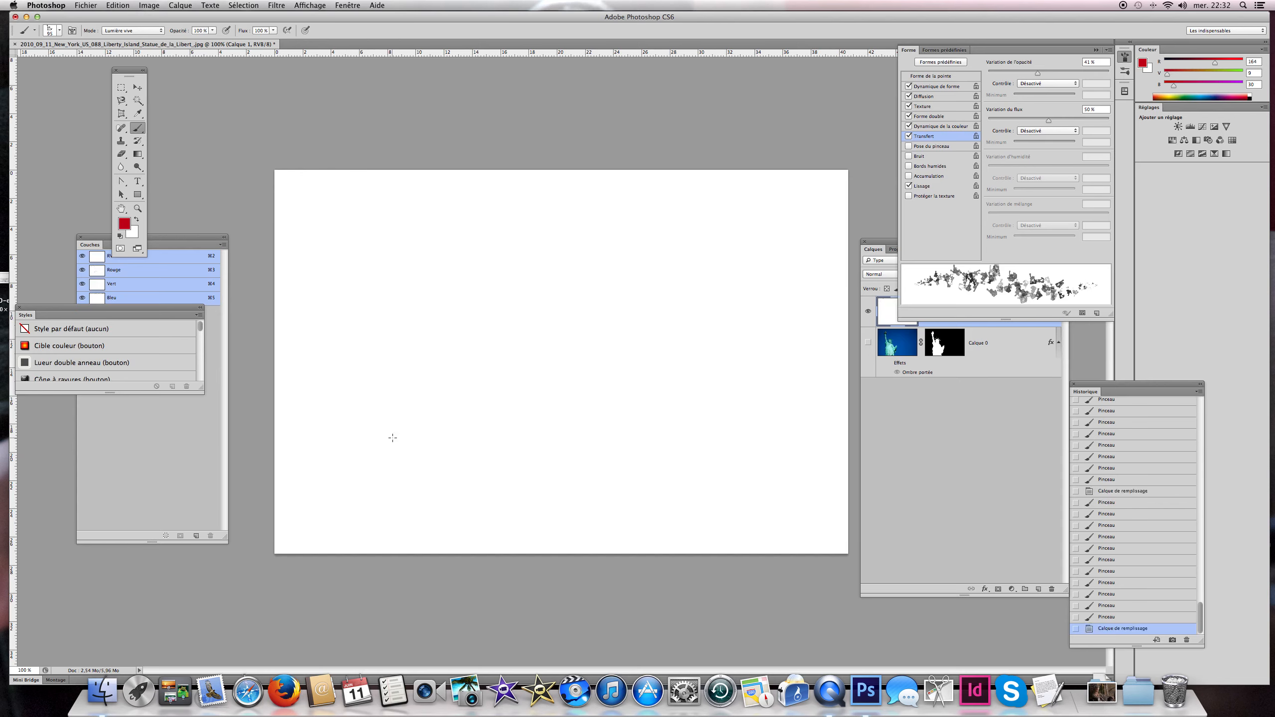
left_click(501, 302)
Set the brush mode to Différence and paint a winding stroke of statues over the white layer
left_click(149, 31)
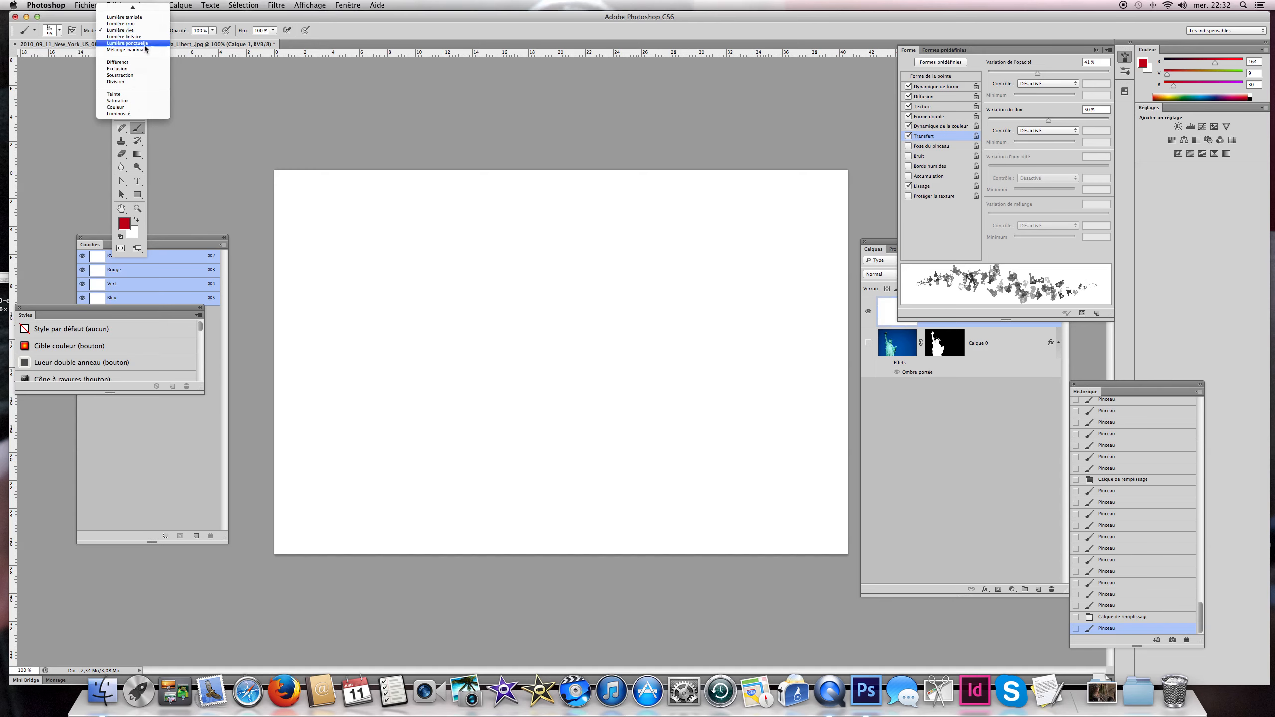
left_click(143, 62)
mouse_move(490, 258)
left_mouse_down()
mouse_move(584, 282)
mouse_move(526, 370)
mouse_move(455, 399)
mouse_move(656, 409)
mouse_move(706, 277)
mouse_move(627, 251)
mouse_move(377, 275)
mouse_move(374, 347)
left_mouse_up()
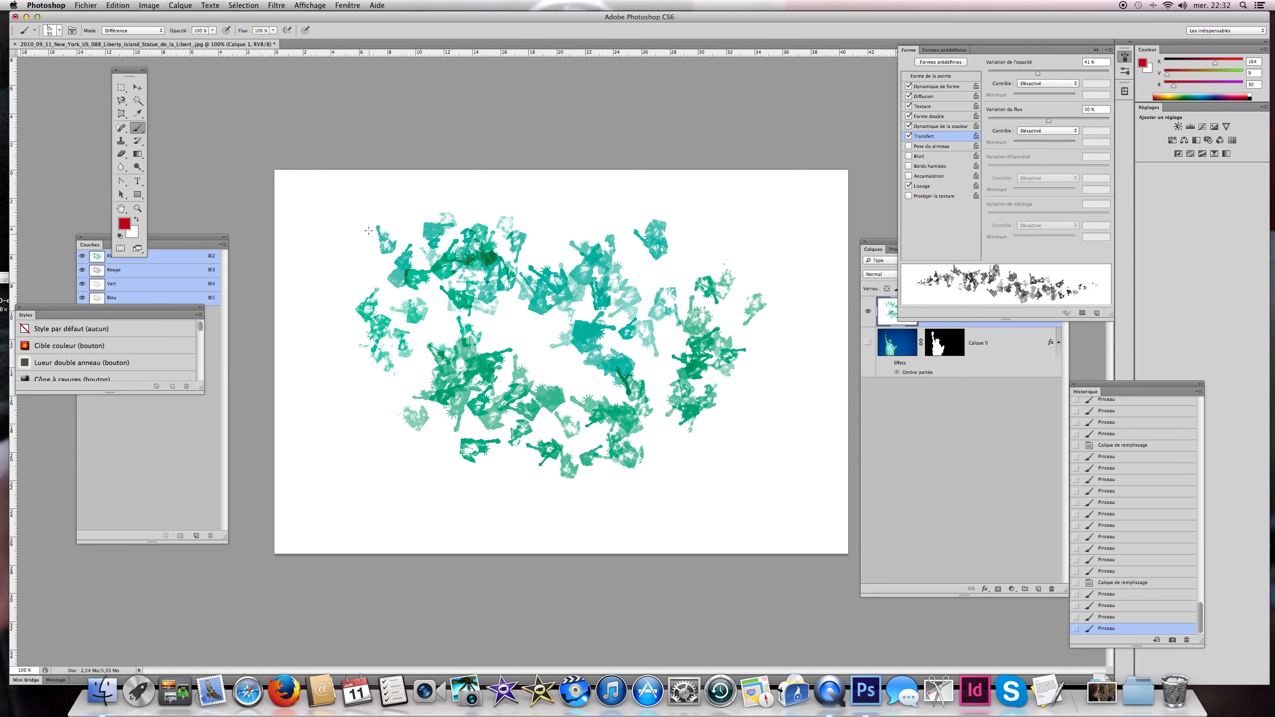
Set the brush mode to Teinte and paint over the green statues from the upper left through the middle
left_click(160, 31)
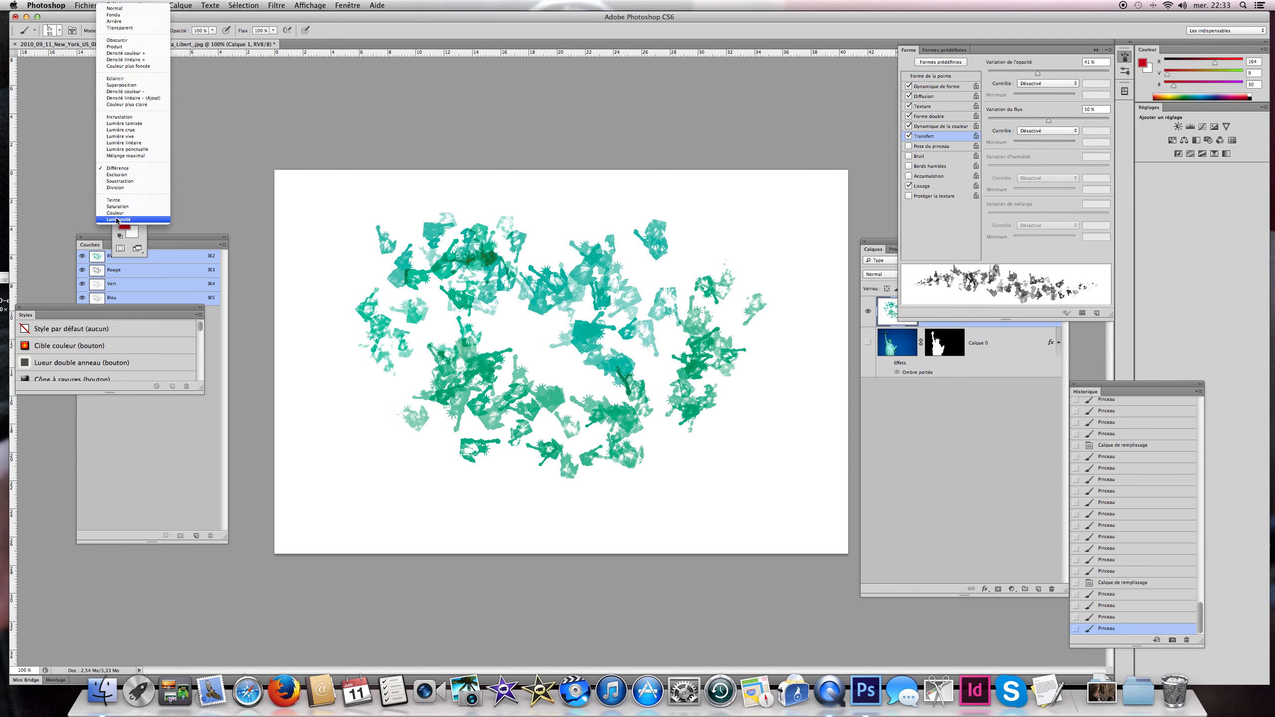
left_click(121, 200)
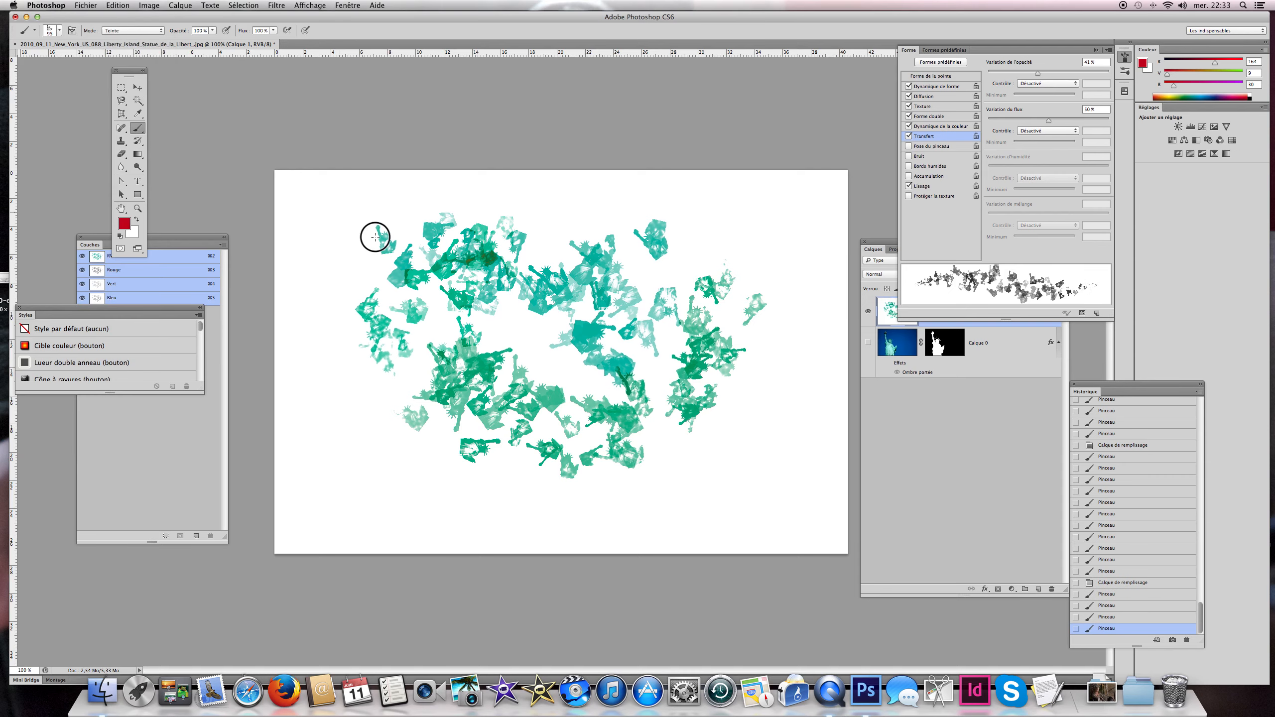
mouse_move(373, 236)
left_mouse_down()
mouse_move(350, 266)
mouse_move(406, 239)
mouse_move(555, 317)
mouse_move(517, 259)
mouse_move(470, 236)
mouse_move(505, 382)
mouse_move(474, 417)
mouse_move(622, 375)
mouse_move(623, 348)
left_mouse_up()
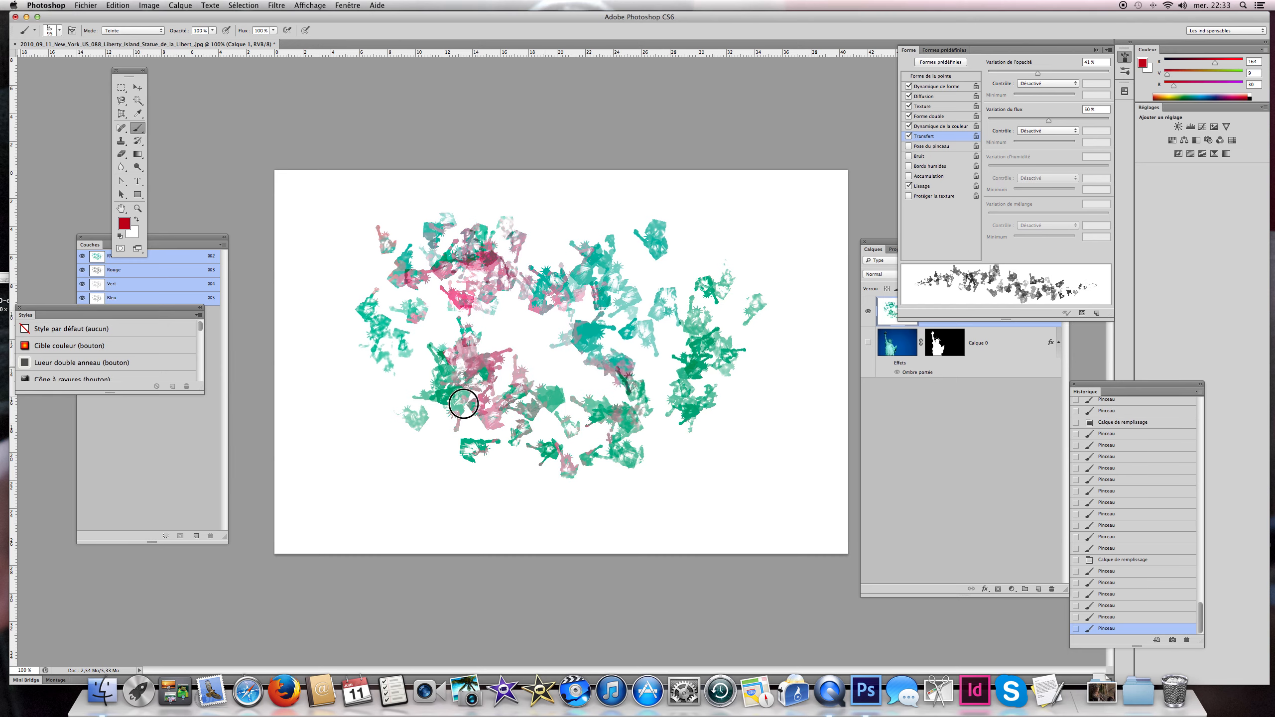
Try the Arrière brush mode with a dab on the empty white area above the green statues
left_click(158, 32)
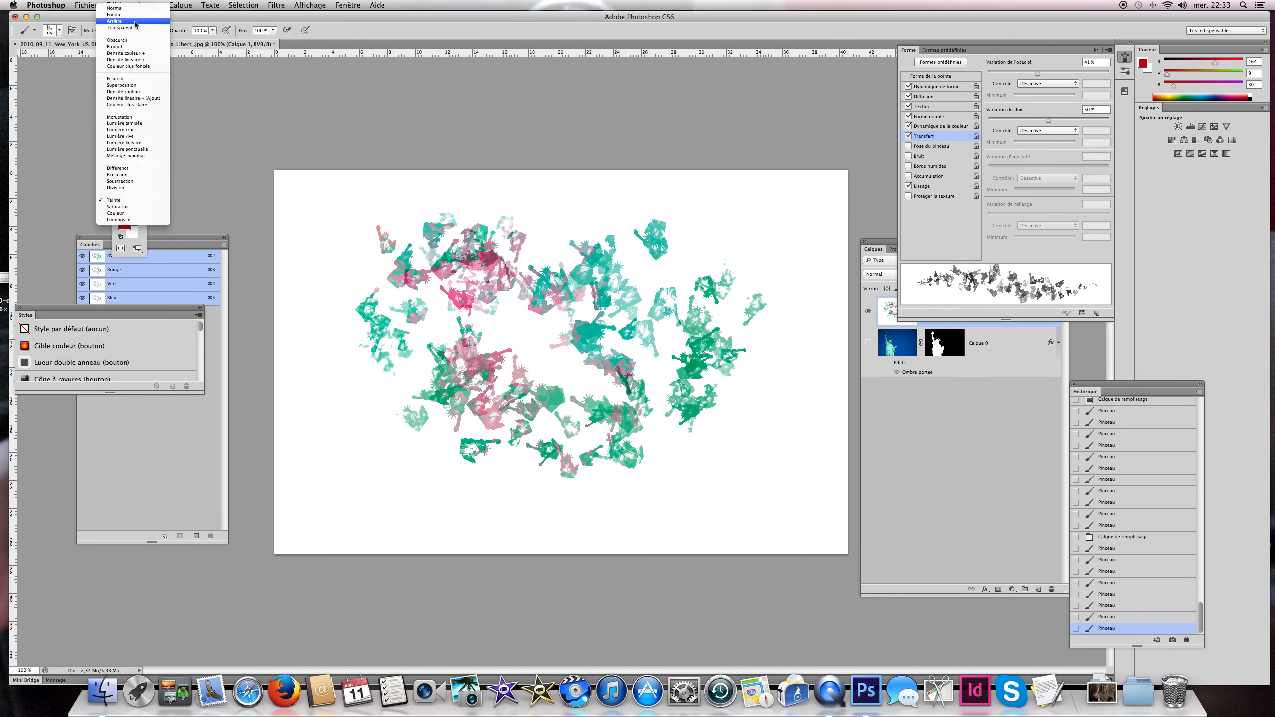
left_click(148, 34)
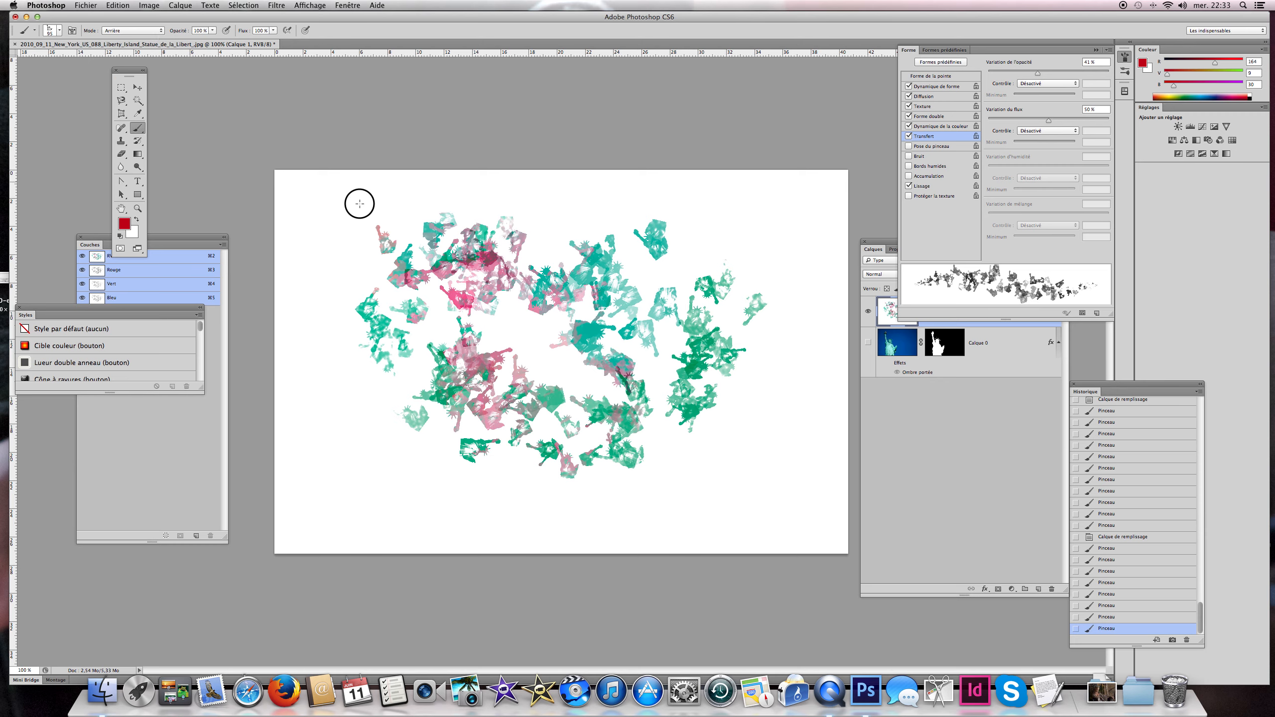
left_click(356, 202)
Return the brush mode to Normal and paint strokes across the layer's upper area and down its right side
left_click(148, 31)
left_click(147, 18)
left_click_drag(346, 231, 568, 208)
left_click(595, 211)
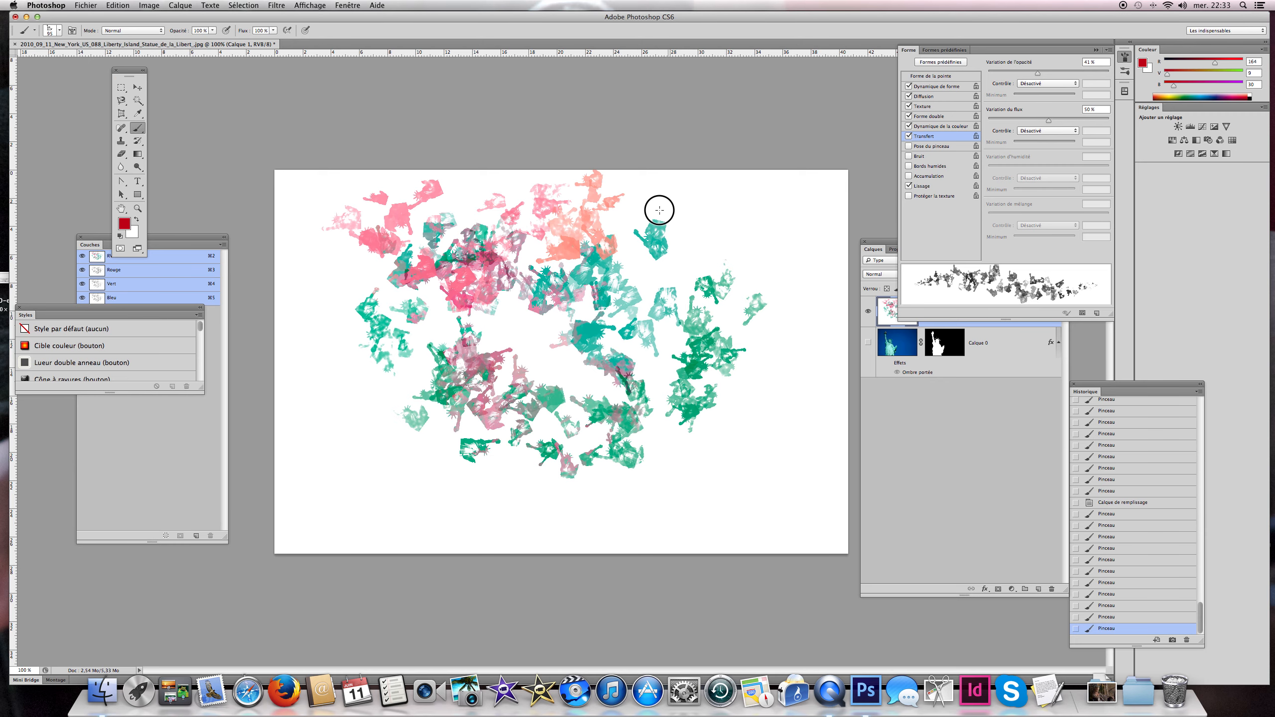
left_click(647, 217)
mouse_move(744, 222)
left_mouse_down()
mouse_move(736, 271)
mouse_move(691, 327)
mouse_move(748, 397)
mouse_move(649, 302)
mouse_move(593, 352)
mouse_move(549, 341)
left_mouse_up()
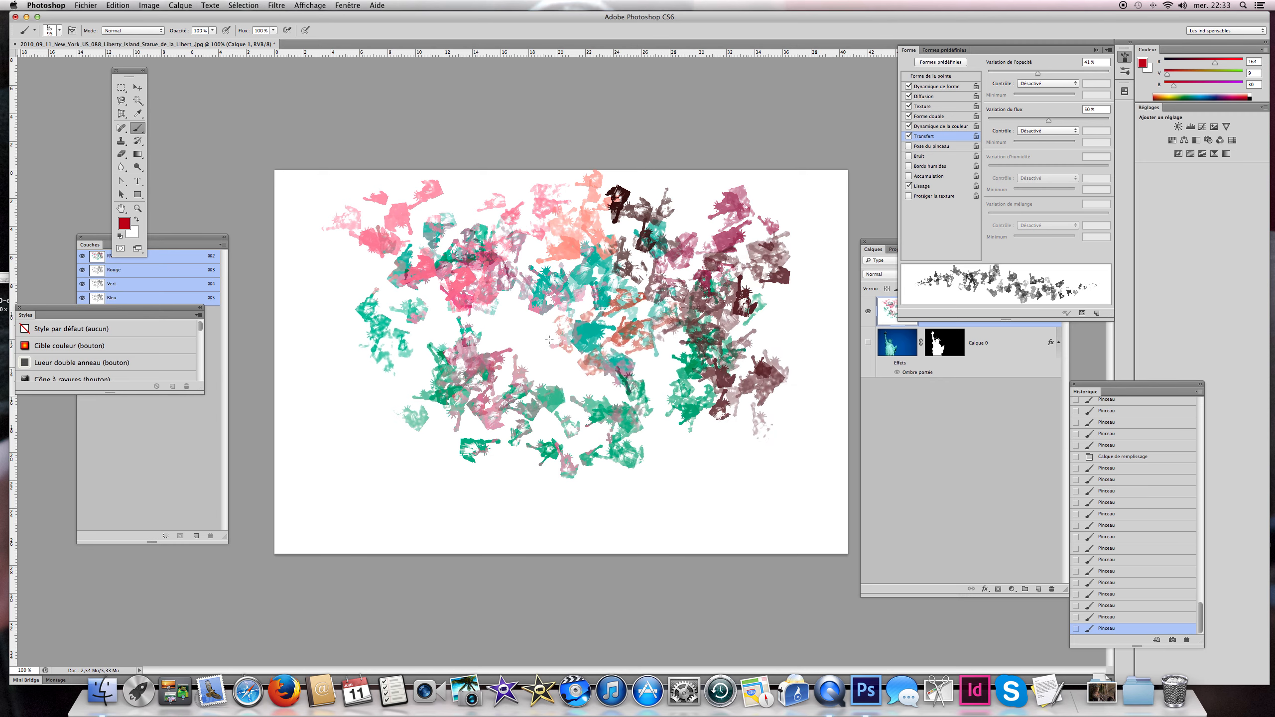
Enable the brush pose and set tilt X to -39%, rotation to 170° and pressure to 38%
left_click(935, 146)
left_click(1049, 76)
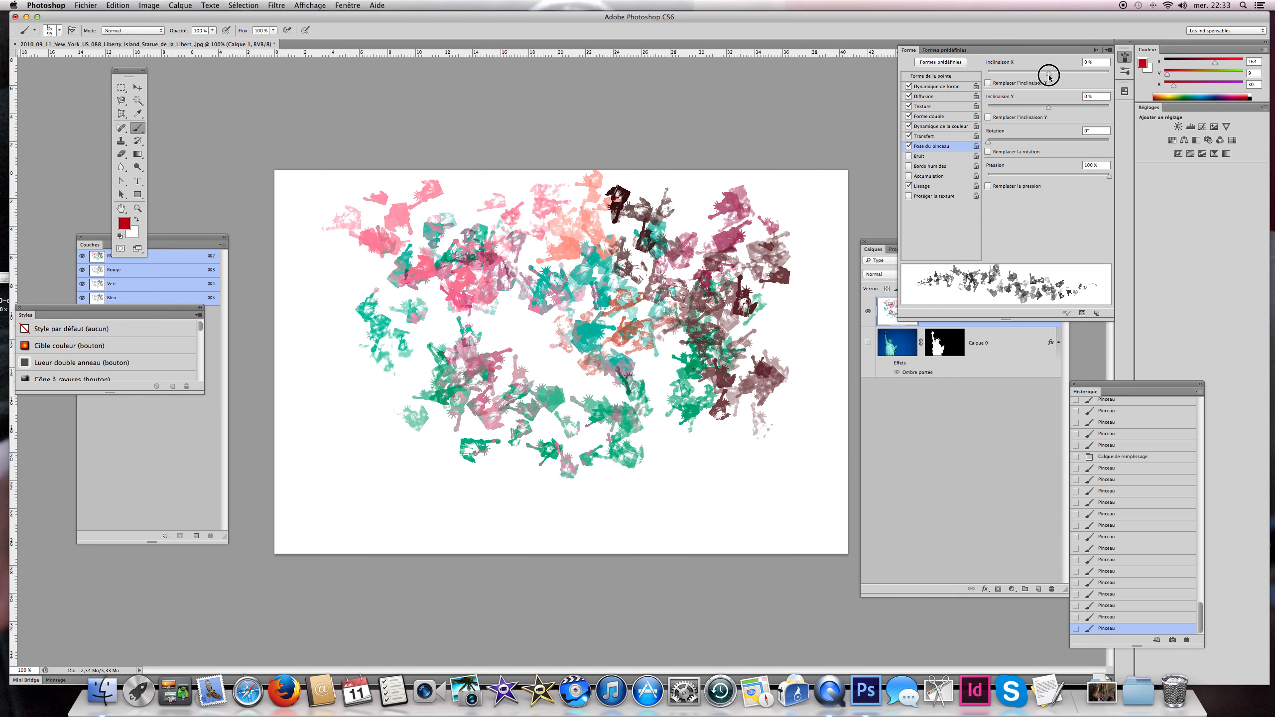
left_click_drag(1049, 76, 1026, 74)
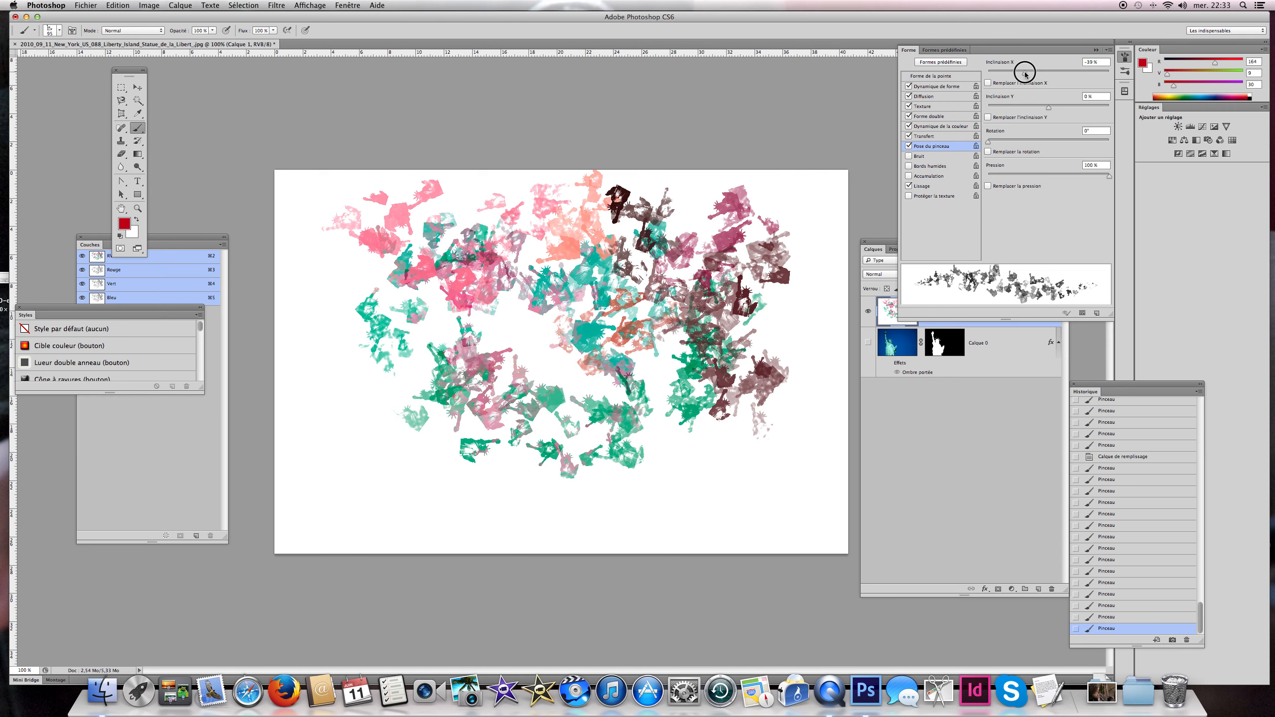
left_click(1049, 107)
left_click_drag(988, 142, 1033, 177)
Enable Bruit for the brush, test it with a stroke down the layer's right side, and disable it again
left_click(921, 158)
left_click(921, 158)
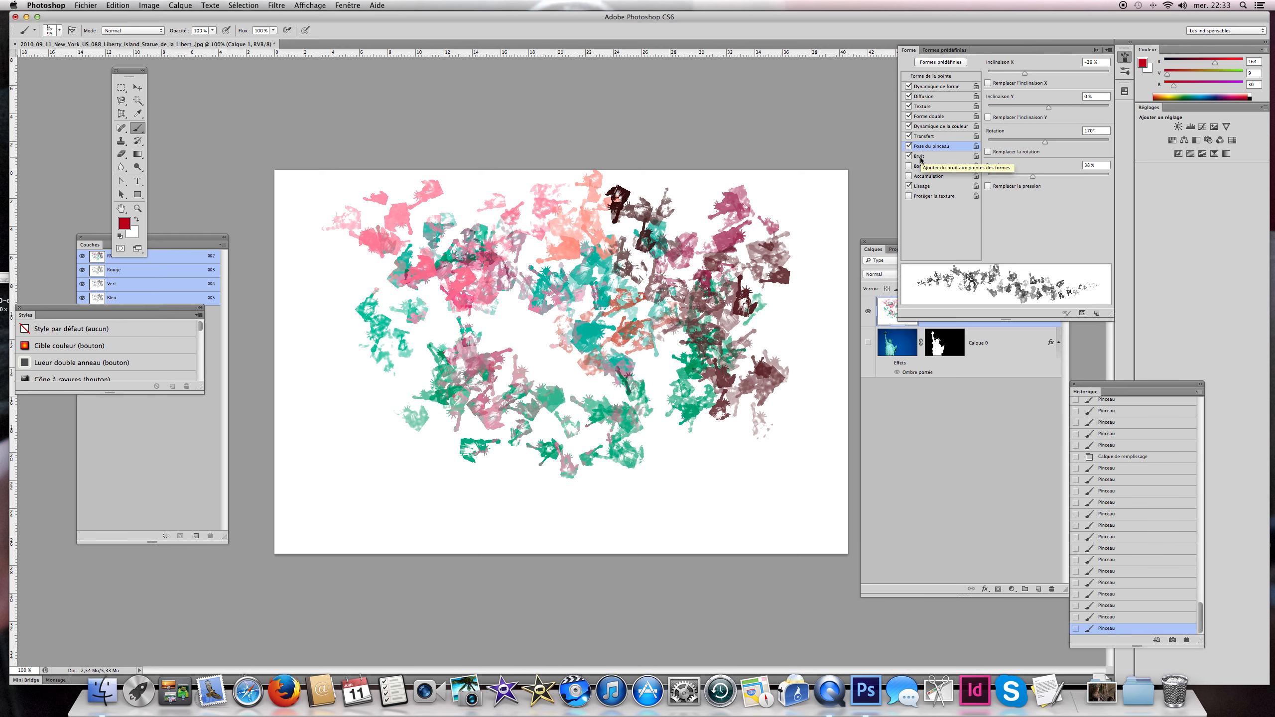
left_click(921, 157)
mouse_move(795, 226)
left_mouse_down()
mouse_move(657, 248)
mouse_move(805, 327)
mouse_move(789, 319)
mouse_move(793, 347)
mouse_move(703, 371)
left_mouse_up()
left_click(911, 158)
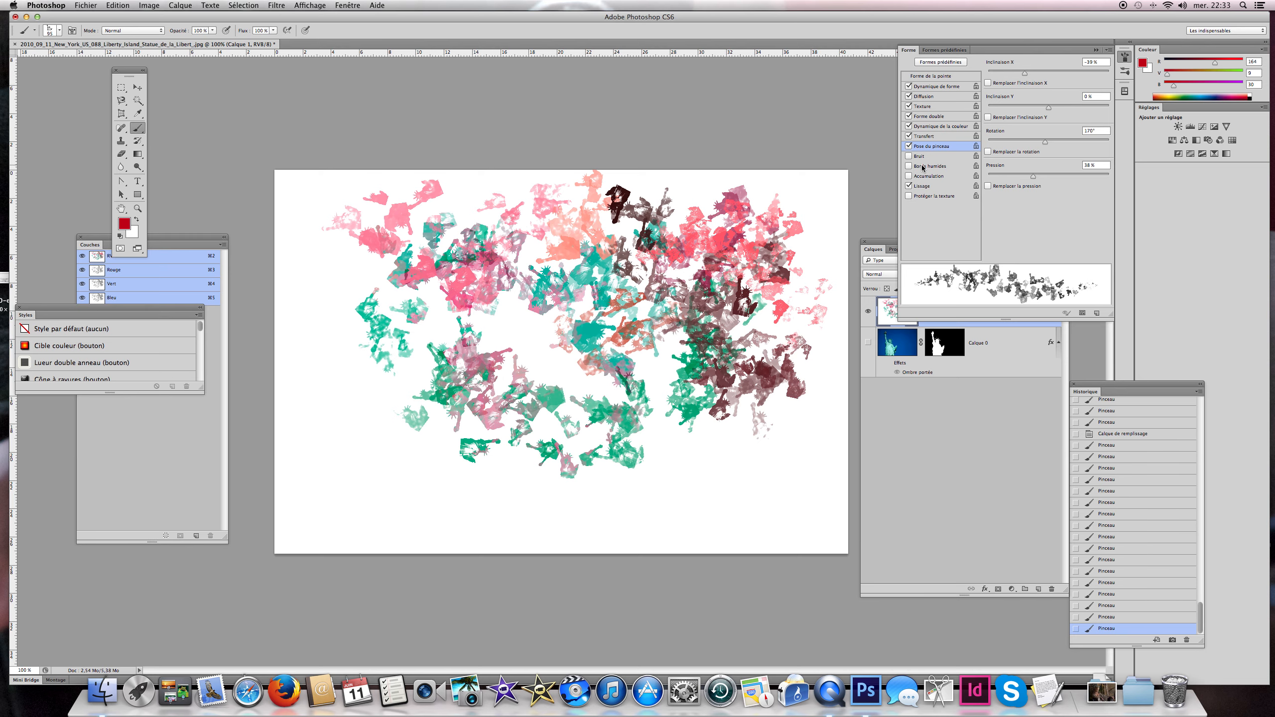
Enable Bords humides and paint strokes from the upper right down and across the lower part of the layer
left_click(925, 168)
left_click(925, 170)
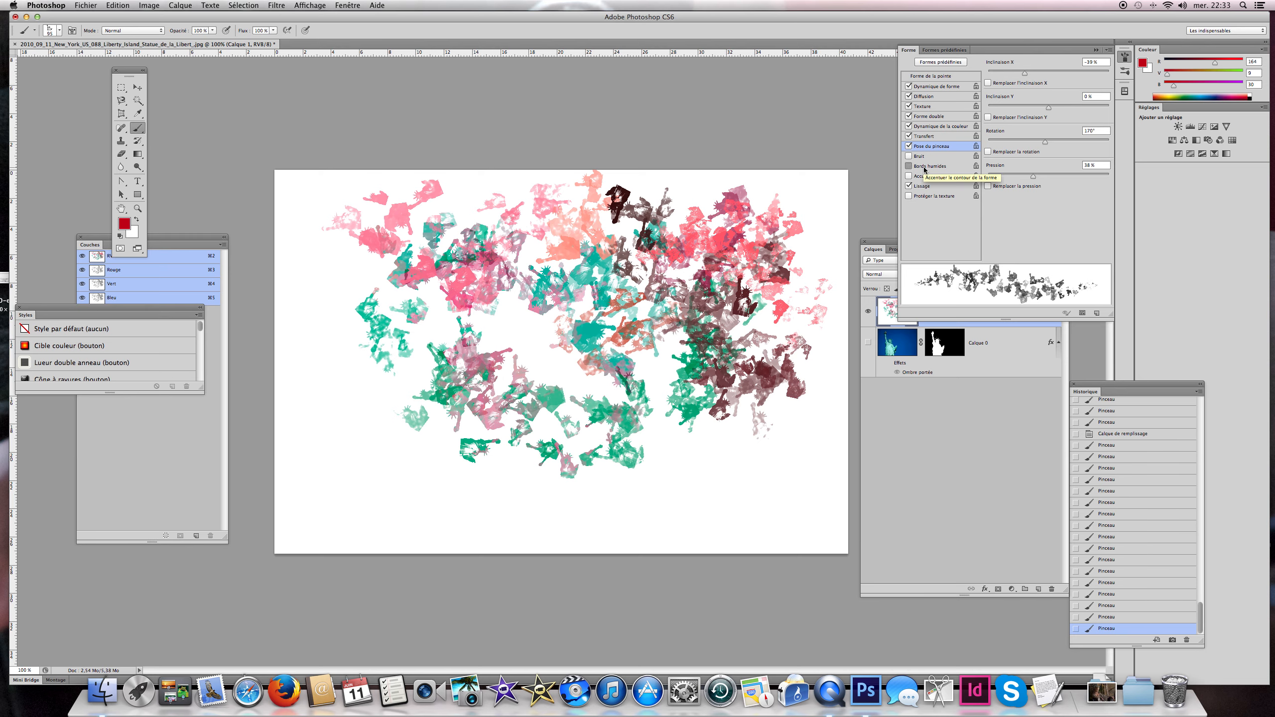
left_click(925, 169)
mouse_move(764, 231)
left_mouse_down()
mouse_move(678, 321)
mouse_move(705, 464)
mouse_move(623, 475)
left_mouse_up()
mouse_move(451, 475)
left_mouse_down()
mouse_move(404, 475)
mouse_move(576, 521)
left_mouse_up()
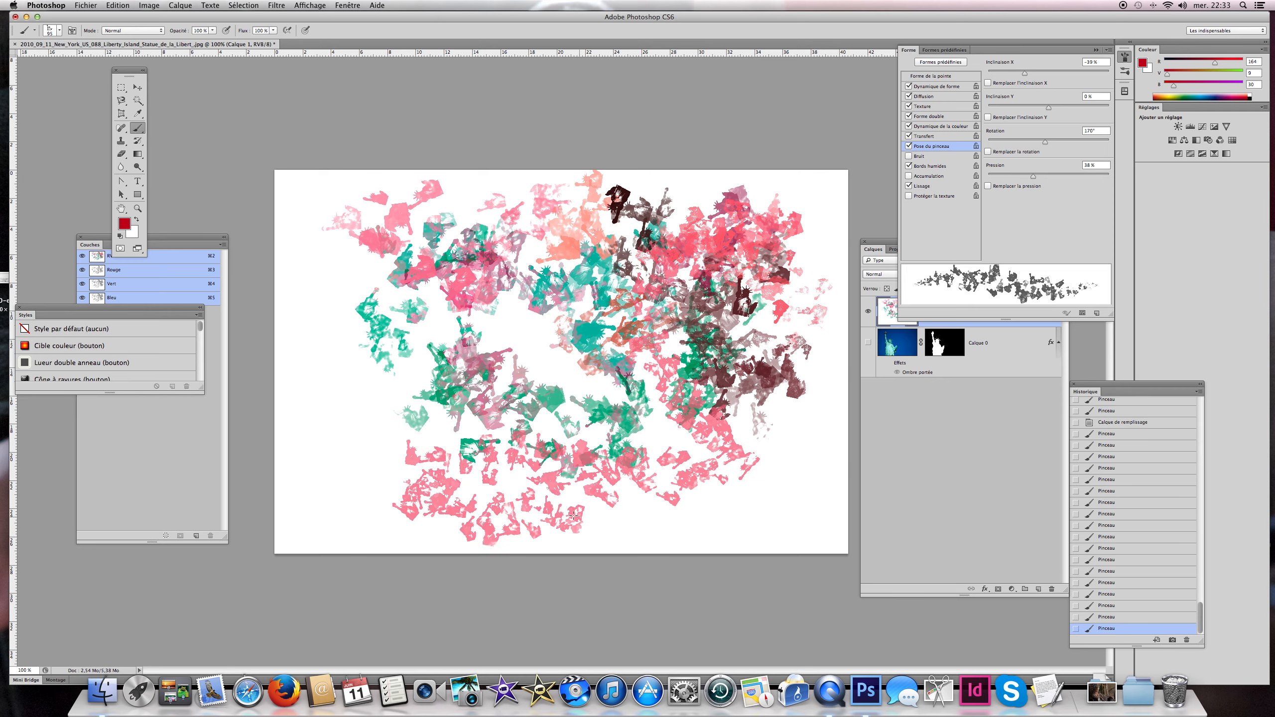
Enable Accumulation and Protéger la texture for the brush, keeping Bords humides and Lissage on
left_click(926, 176)
left_click(931, 167)
left_click(930, 167)
left_click(925, 187)
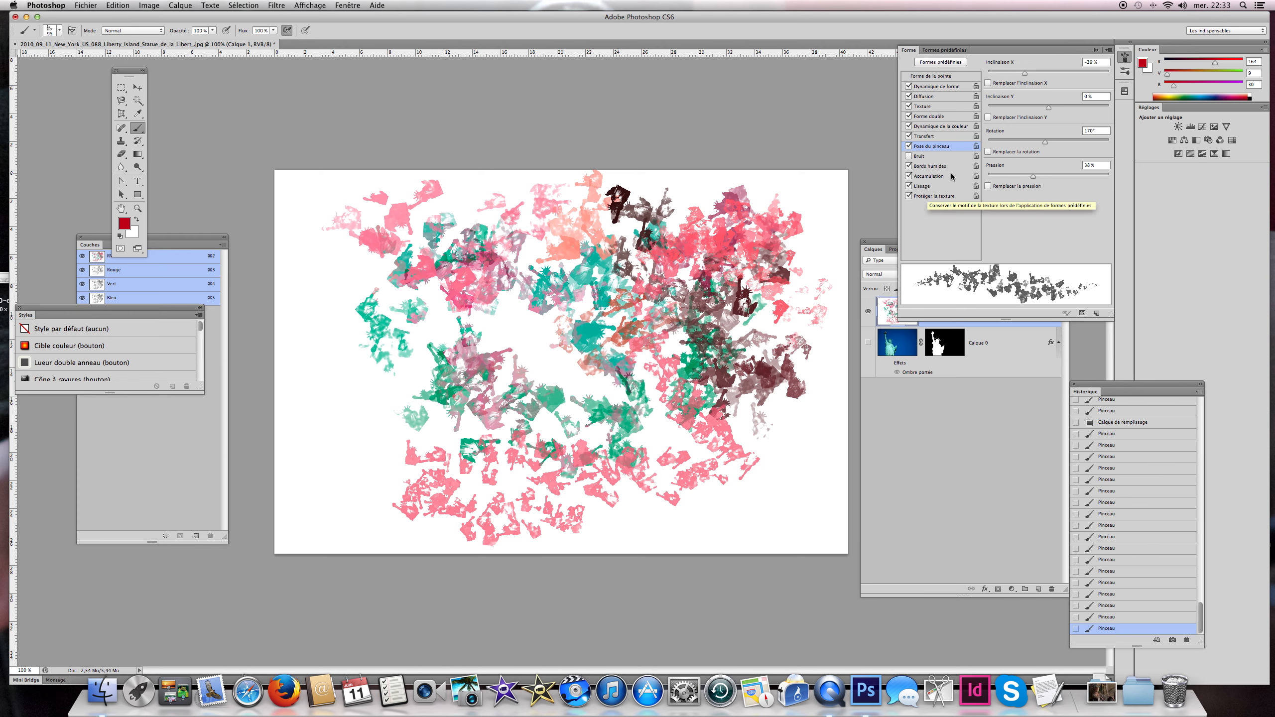
Review the Dynamique de forme and Diffusion settings and paint a test stroke from the layer's upper centre down to its lower left
left_click_drag(1025, 73, 1057, 74)
left_click(939, 86)
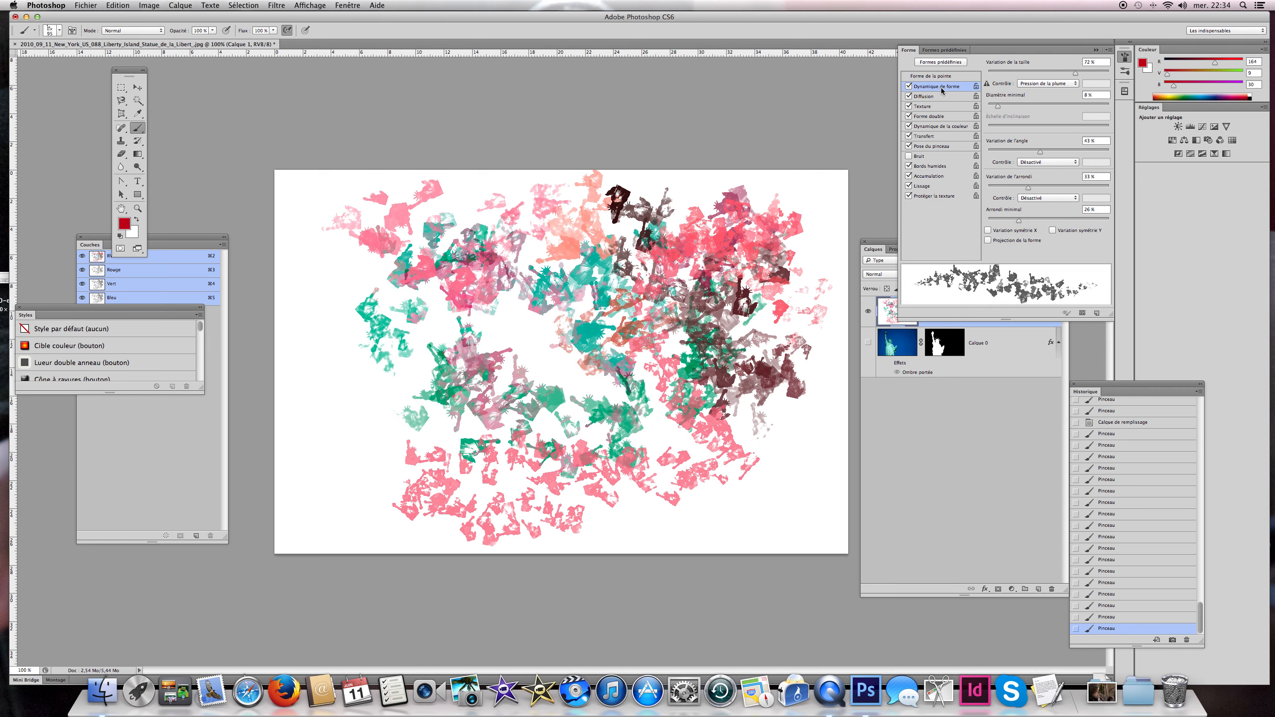
left_click_drag(999, 107, 1074, 132)
left_click(948, 96)
mouse_move(676, 215)
left_mouse_down()
mouse_move(569, 251)
mouse_move(542, 351)
mouse_move(505, 387)
left_mouse_up()
Set the brush tip size to 446 px and paint large strokes across most of the layer
left_click(937, 86)
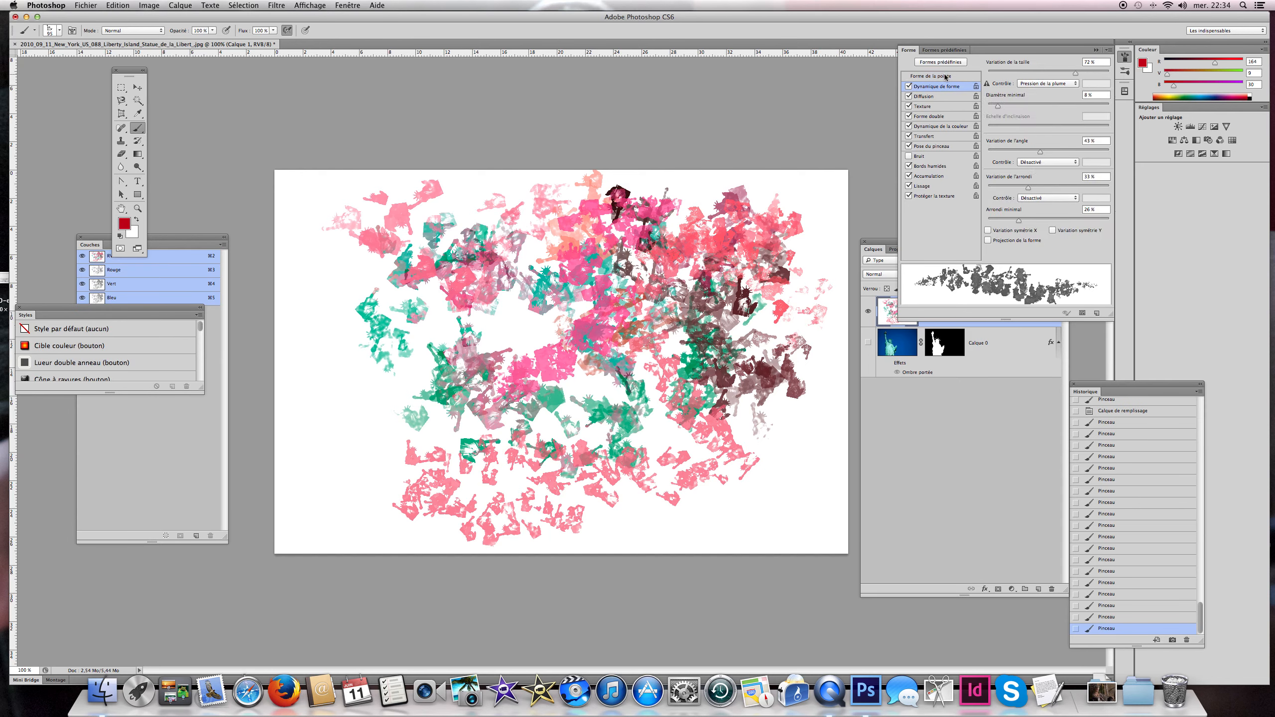
left_click(946, 76)
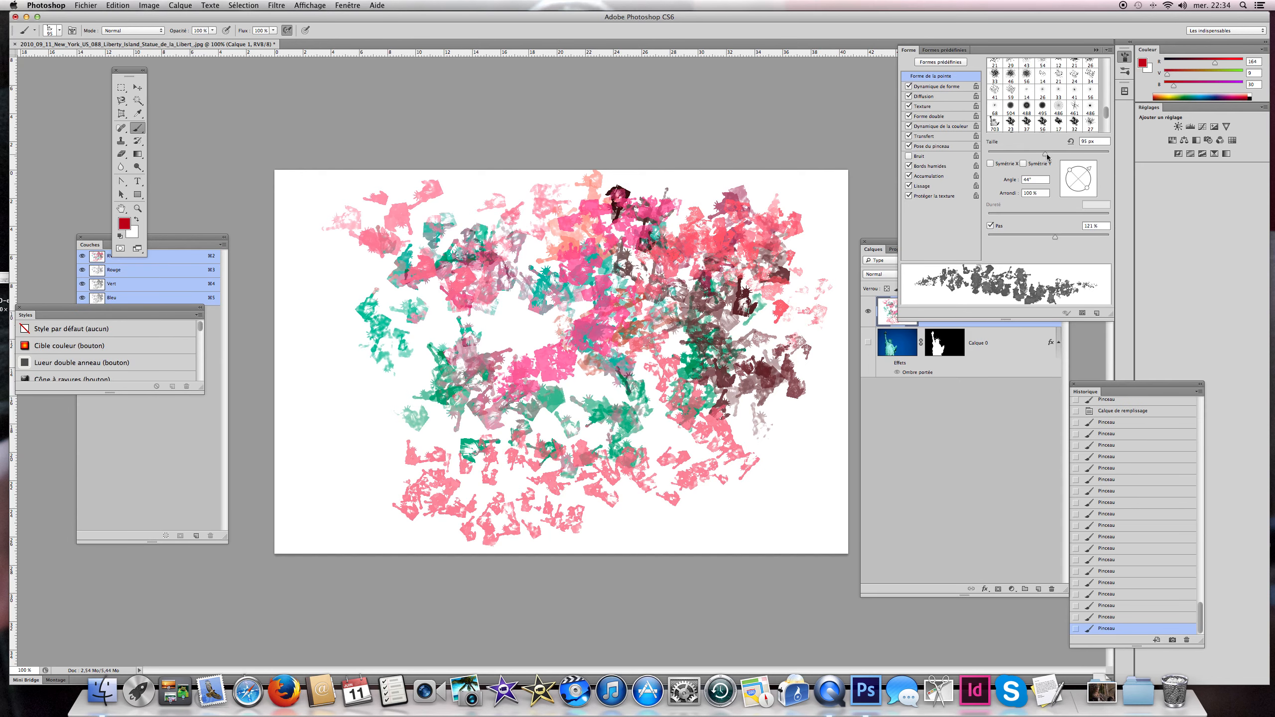
mouse_move(1046, 153)
left_mouse_down()
mouse_move(1094, 158)
mouse_move(1020, 155)
mouse_move(1095, 156)
left_mouse_up()
mouse_move(301, 372)
left_mouse_down()
mouse_move(442, 422)
mouse_move(640, 337)
mouse_move(515, 265)
mouse_move(735, 447)
mouse_move(798, 436)
mouse_move(778, 312)
left_mouse_up()
mouse_move(618, 354)
left_mouse_down()
mouse_move(537, 371)
mouse_move(595, 300)
mouse_move(444, 339)
mouse_move(586, 442)
mouse_move(439, 426)
mouse_move(344, 231)
mouse_move(371, 191)
mouse_move(804, 198)
mouse_move(771, 355)
left_mouse_up()
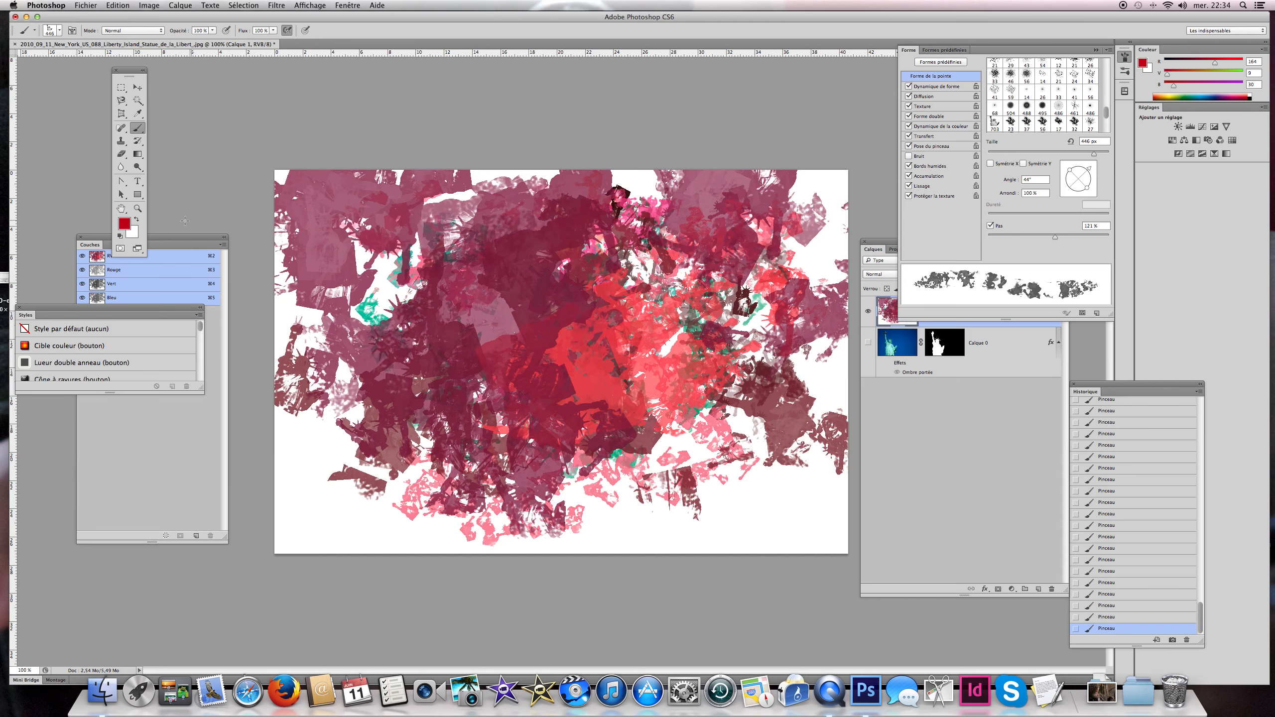
Set the foreground colour to turquoise #0dedc0 and paint strokes over the centre of the layer
left_click(124, 224)
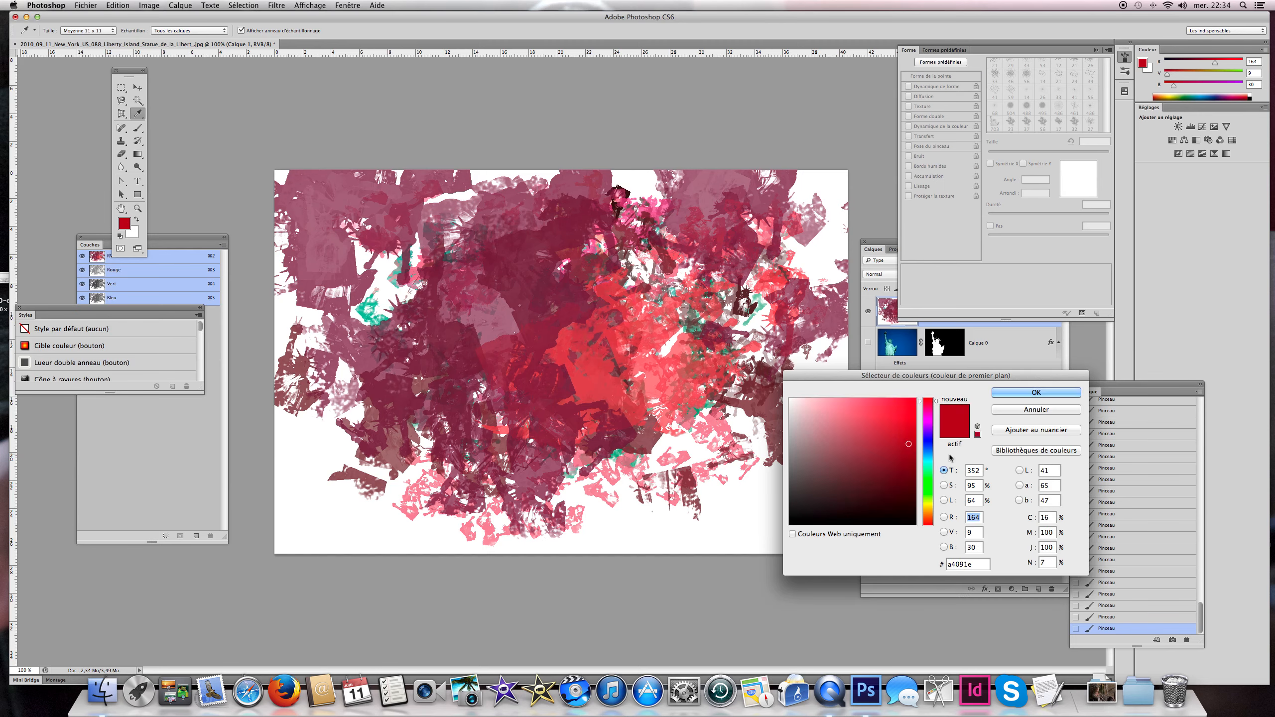
left_click(930, 467)
left_click(911, 407)
left_click(1036, 392)
key("b")
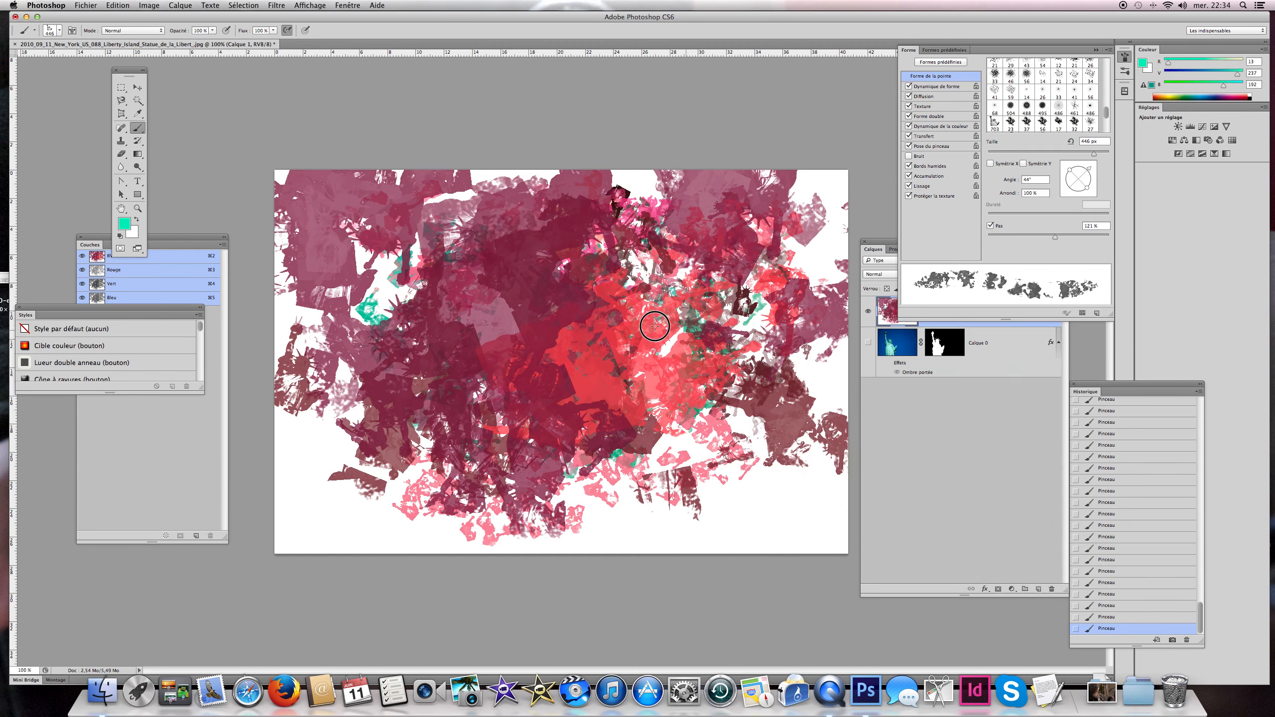
mouse_move(717, 332)
left_mouse_down()
mouse_move(655, 363)
mouse_move(577, 251)
mouse_move(417, 311)
mouse_move(573, 372)
mouse_move(537, 402)
mouse_move(645, 359)
mouse_move(402, 442)
mouse_move(473, 292)
mouse_move(391, 261)
mouse_move(553, 226)
mouse_move(653, 241)
mouse_move(723, 229)
left_mouse_up()
Browse the Fondu and Transparent brush modes, set the mode to Obscurcir and paint around the layer's edges
left_click(162, 31)
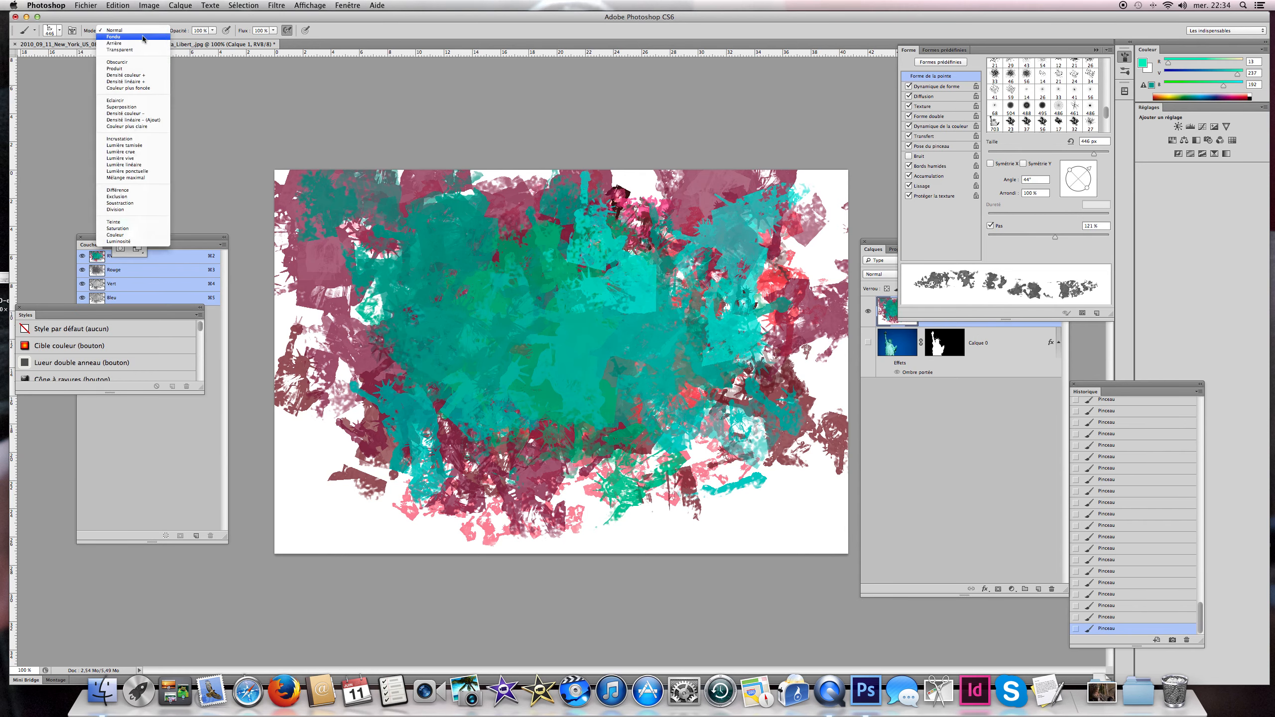
left_click(143, 36)
left_click(144, 37)
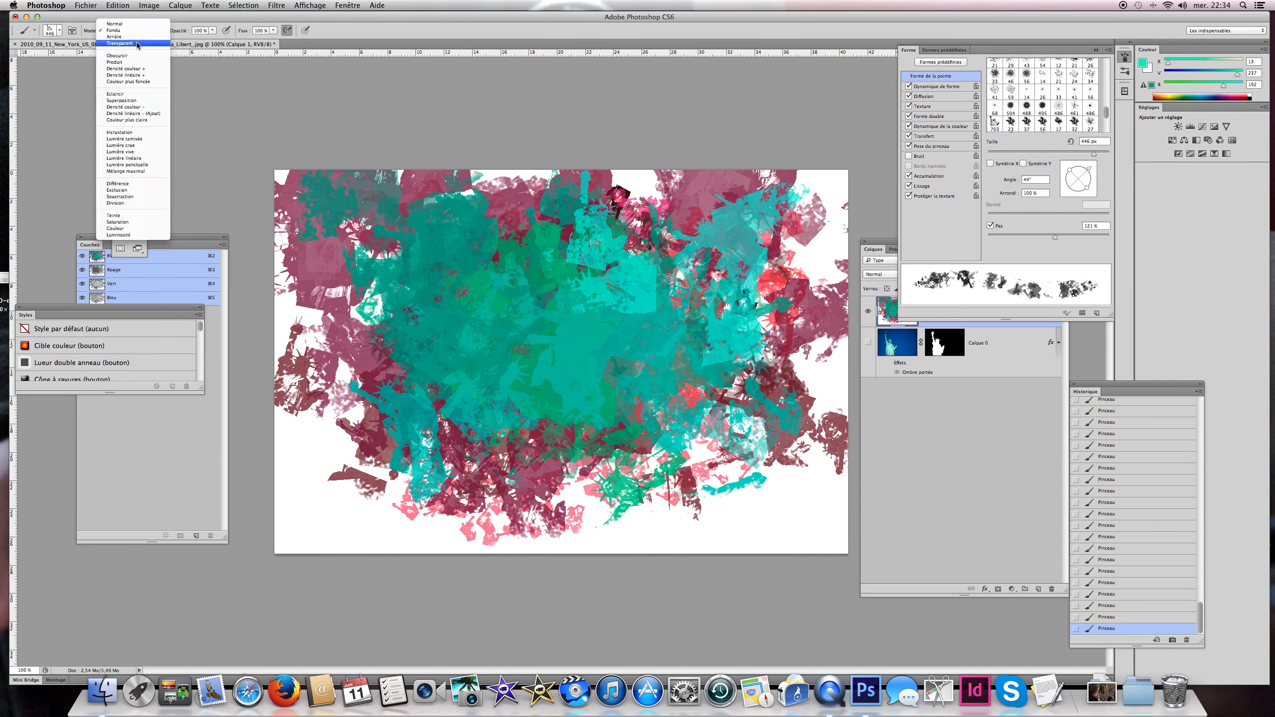
left_click(141, 49)
left_click(136, 33)
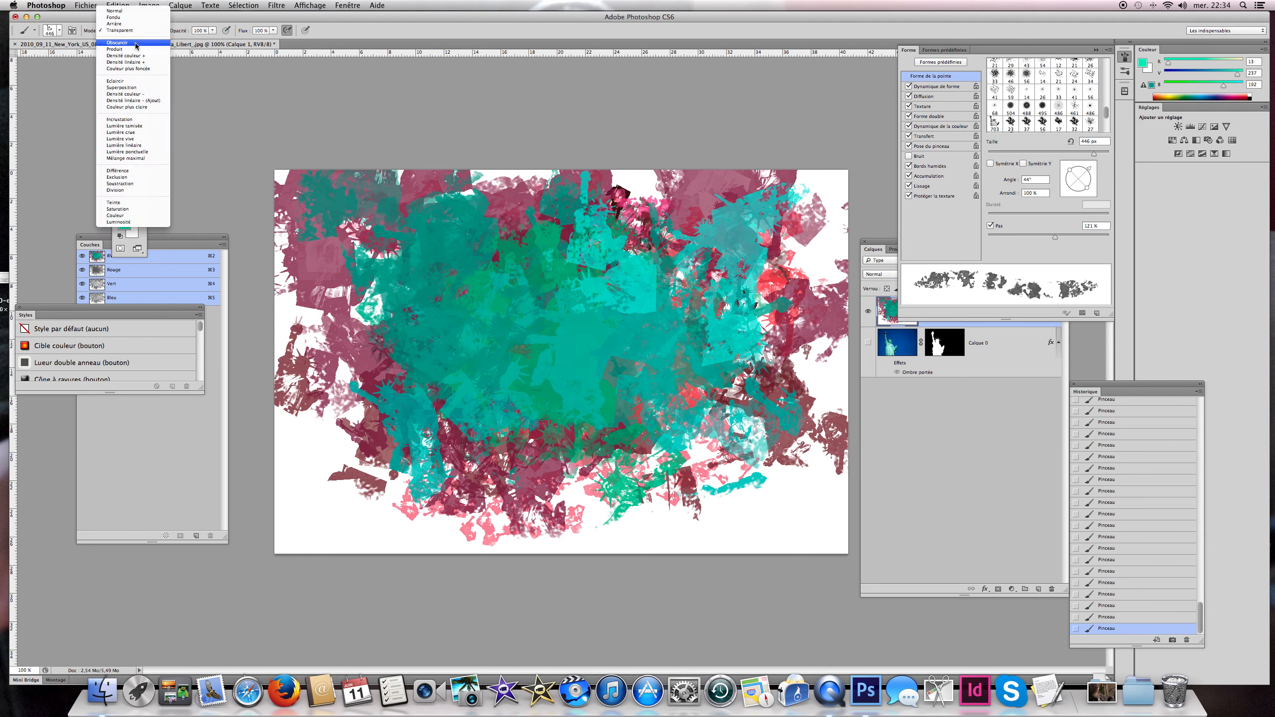
left_click(139, 42)
mouse_move(433, 247)
left_mouse_down()
mouse_move(628, 442)
mouse_move(728, 462)
mouse_move(784, 311)
mouse_move(641, 177)
mouse_move(372, 261)
mouse_move(316, 490)
mouse_move(324, 508)
mouse_move(686, 522)
mouse_move(794, 484)
mouse_move(814, 453)
left_mouse_up()
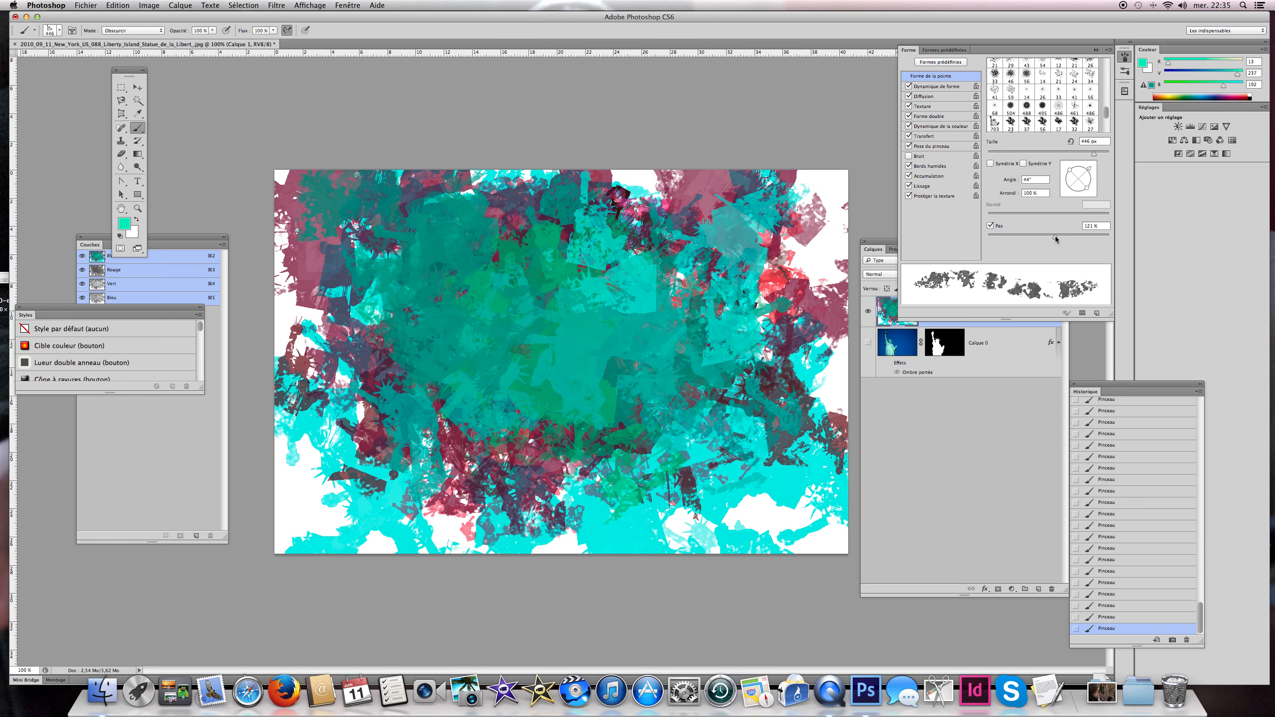
Set the brush tip's spacing (Pas) to 92% and its size to 161 px
left_click_drag(1055, 236, 1043, 236)
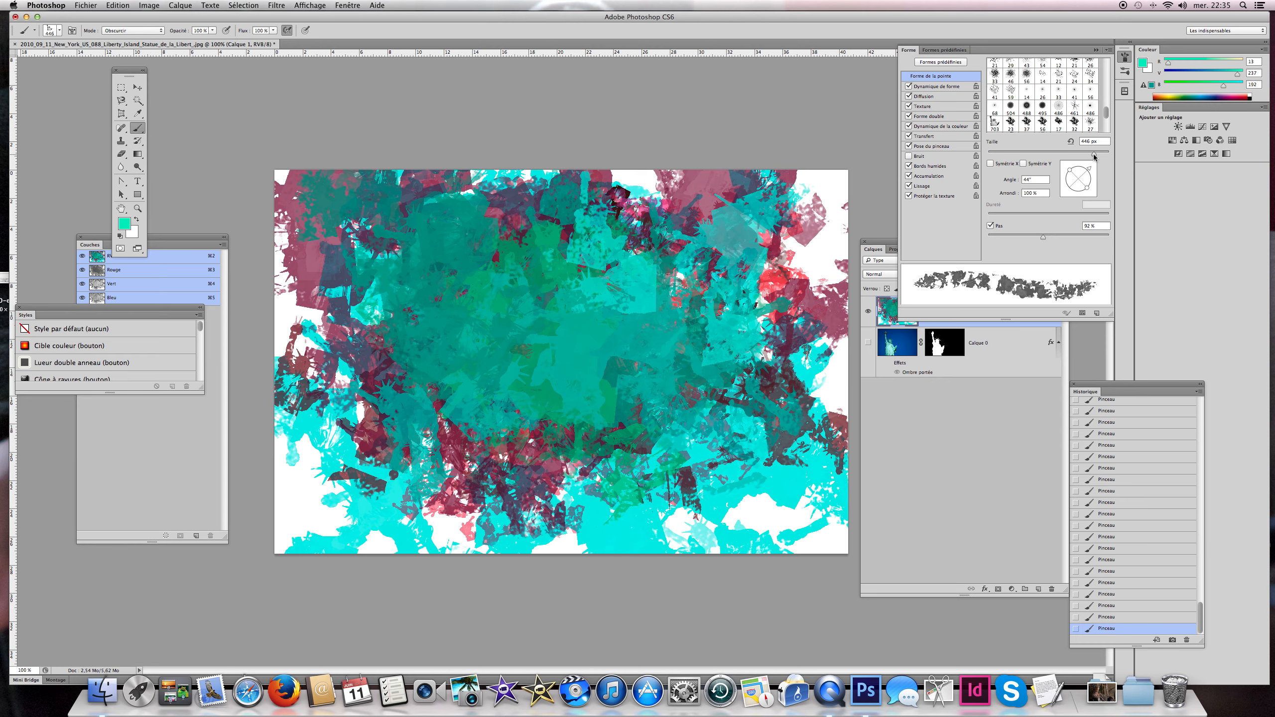
mouse_move(1094, 154)
left_mouse_down()
mouse_move(1056, 157)
mouse_move(1105, 159)
mouse_move(985, 159)
mouse_move(1023, 157)
left_mouse_up()
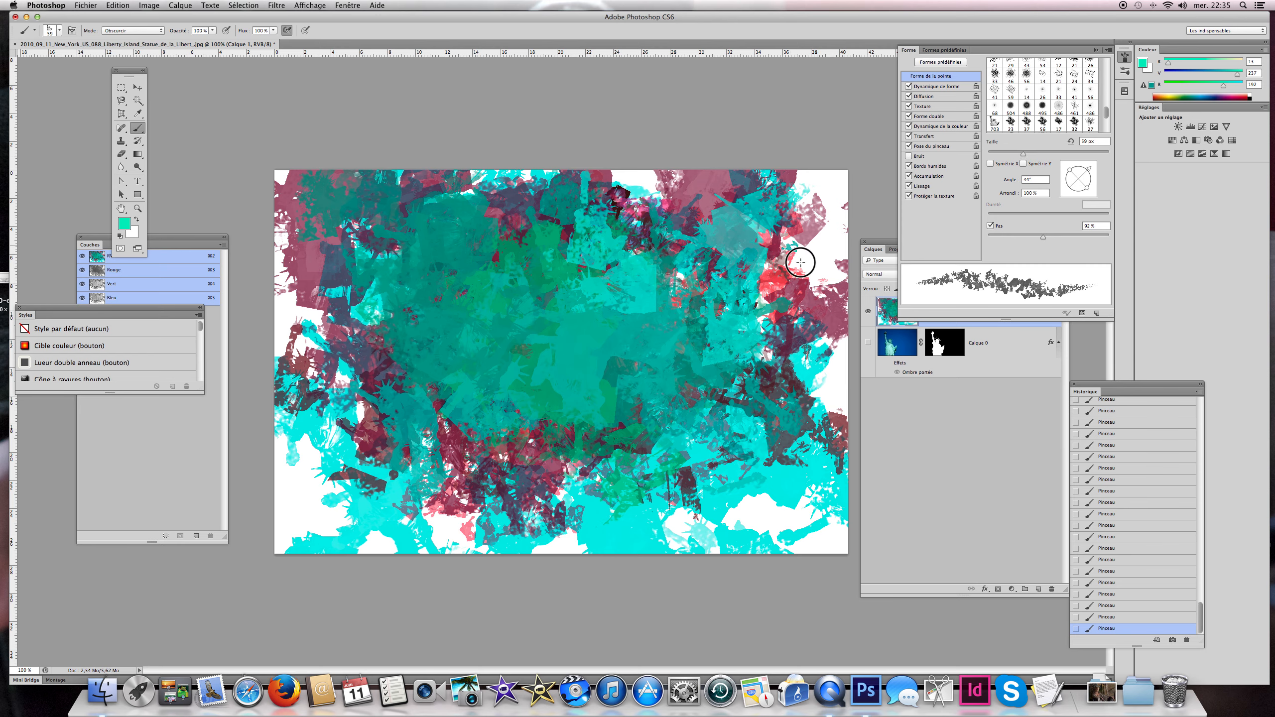
mouse_move(800, 262)
left_mouse_down()
mouse_move(813, 251)
mouse_move(804, 236)
mouse_move(843, 384)
mouse_move(856, 341)
left_mouse_up()
mouse_move(1024, 154)
left_mouse_down()
mouse_move(1089, 156)
mouse_move(1067, 154)
left_mouse_up()
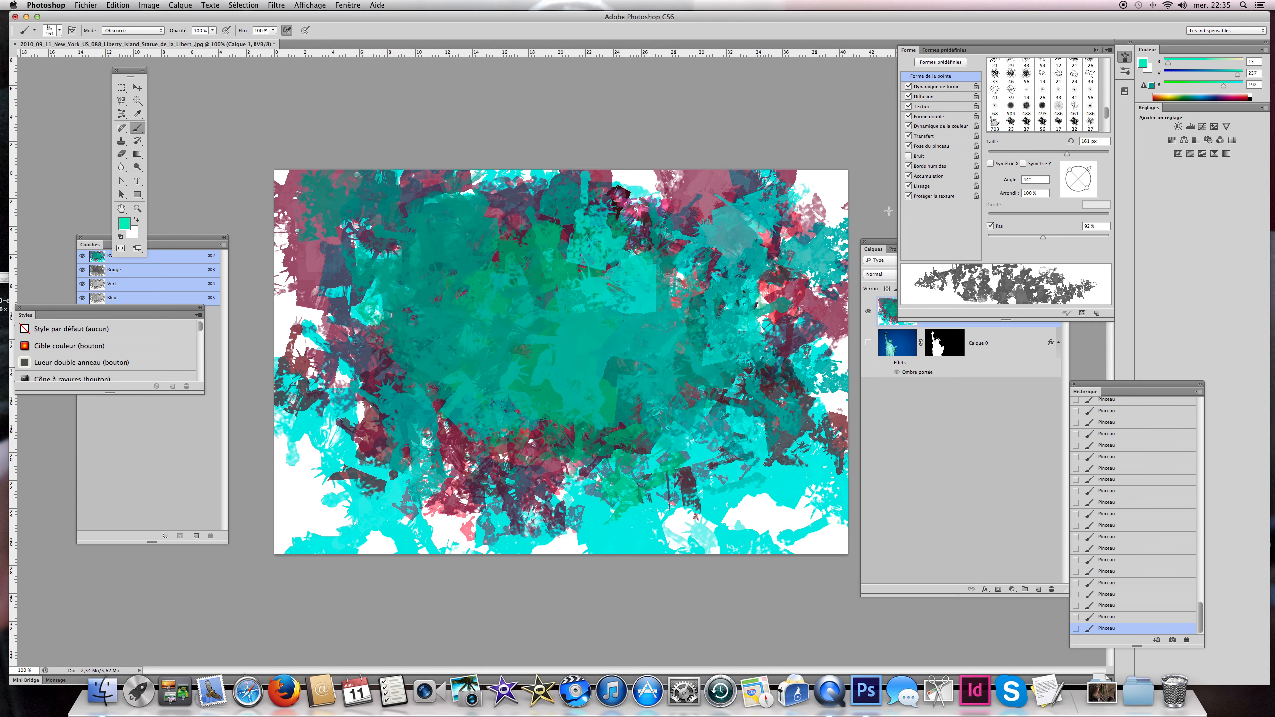
Fill the layer with white and paint overlapping turquoise strokes over its centre and upper part
key("super+BackSpace")
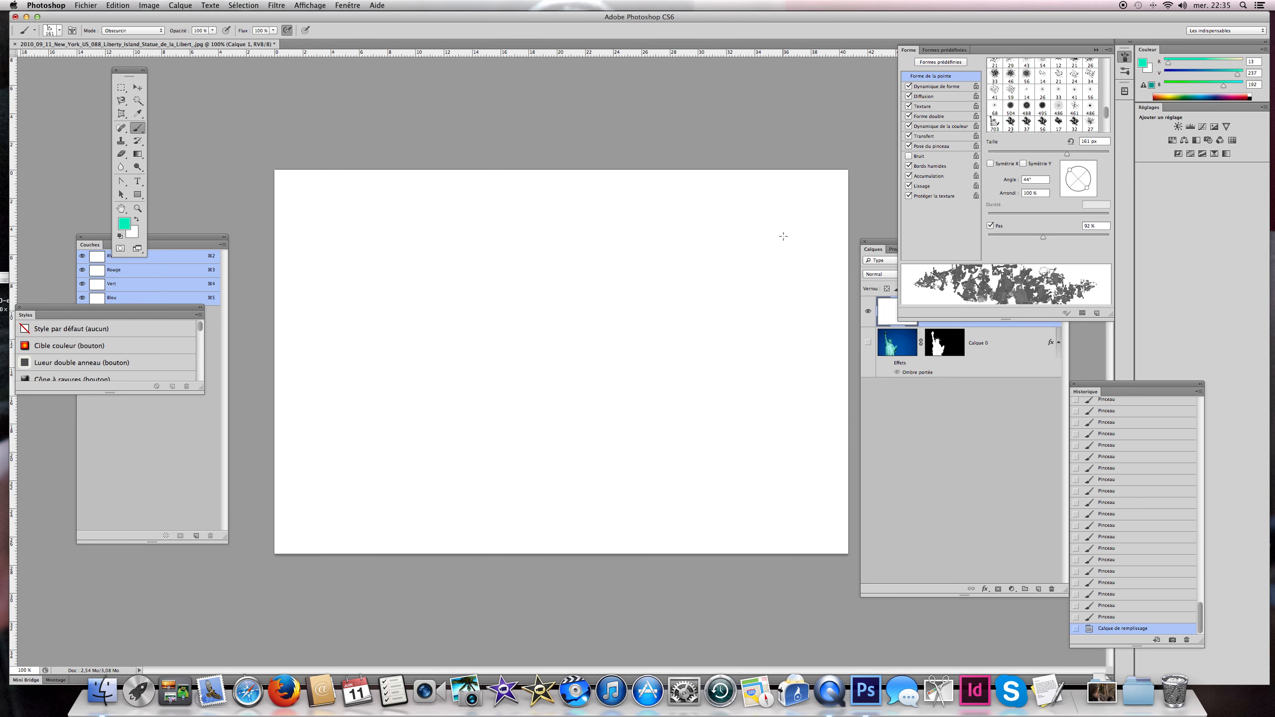
mouse_move(628, 236)
left_mouse_down()
mouse_move(464, 314)
mouse_move(755, 273)
mouse_move(575, 225)
mouse_move(786, 395)
mouse_move(552, 301)
mouse_move(703, 452)
left_mouse_up()
left_click_drag(703, 309, 563, 327)
mouse_move(573, 281)
left_mouse_down()
mouse_move(489, 339)
mouse_move(509, 341)
left_mouse_up()
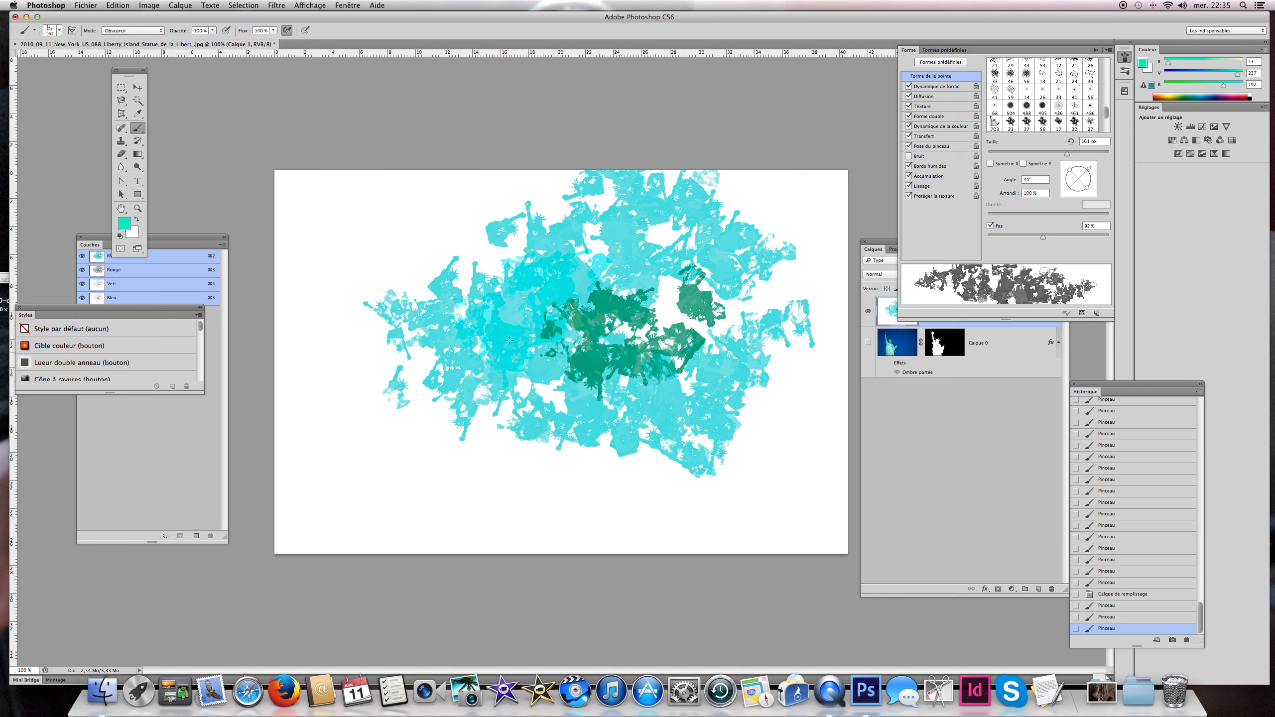
Change the foreground colour to pinkish red and paint strokes across the middle of the layer, over the turquoise
left_click(127, 226)
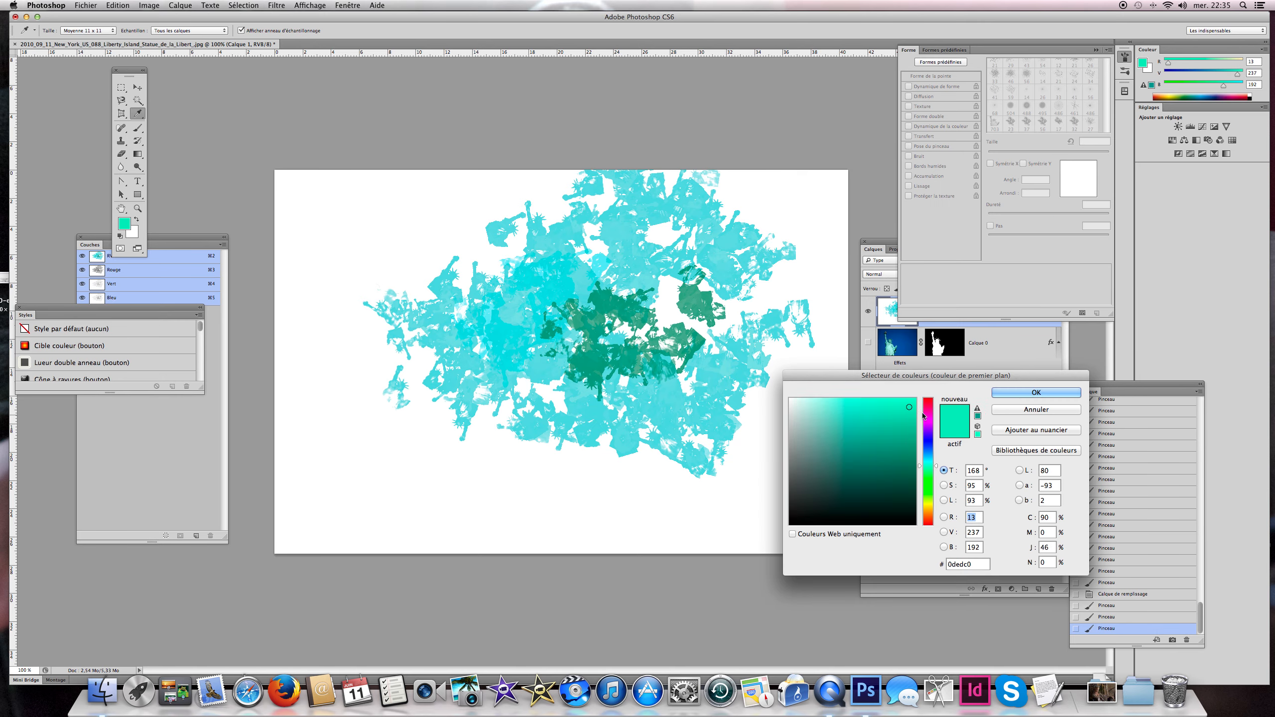
left_click(929, 403)
left_click(1011, 395)
mouse_move(727, 333)
left_mouse_down()
mouse_move(530, 370)
mouse_move(441, 256)
mouse_move(455, 435)
mouse_move(788, 439)
mouse_move(834, 306)
mouse_move(744, 251)
left_mouse_up()
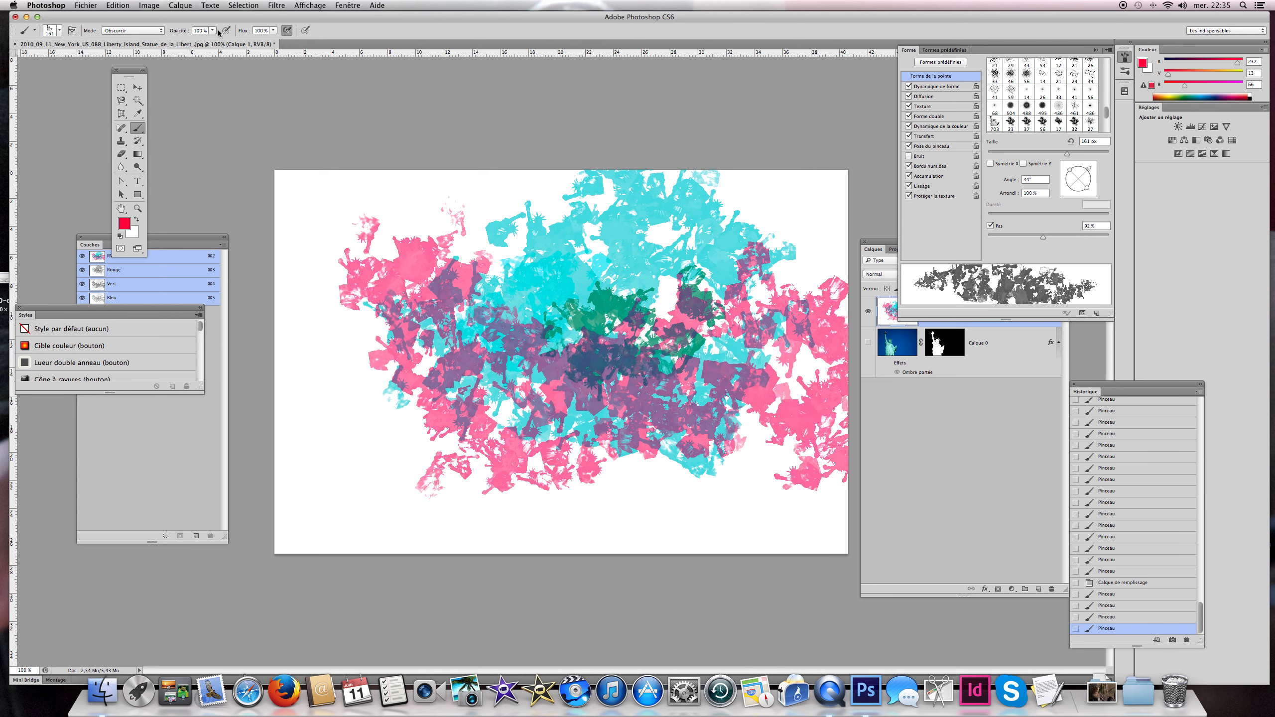
Reduce the brush opacity to 46% and the flow to 47%, painting fainter strokes over the layer's left and lower areas
left_click_drag(213, 30, 189, 43)
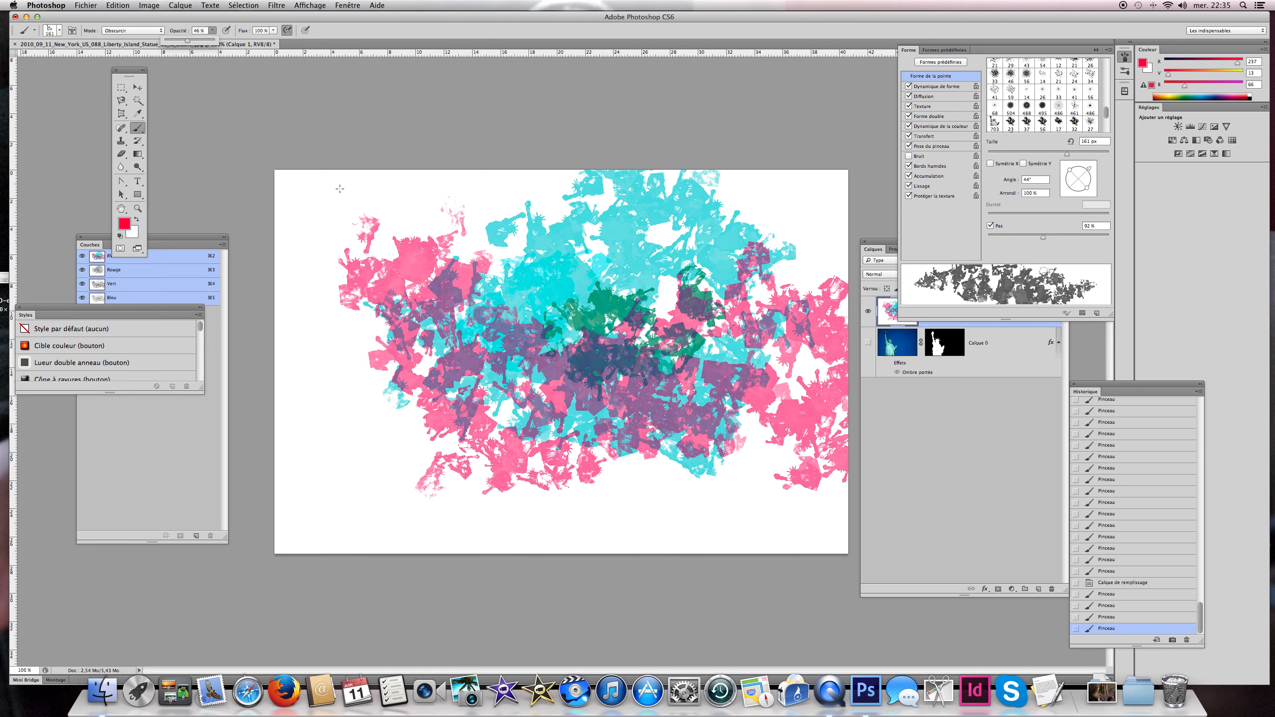
mouse_move(429, 265)
left_mouse_down()
mouse_move(507, 236)
mouse_move(452, 200)
mouse_move(419, 232)
mouse_move(451, 241)
mouse_move(344, 336)
mouse_move(370, 133)
left_mouse_up()
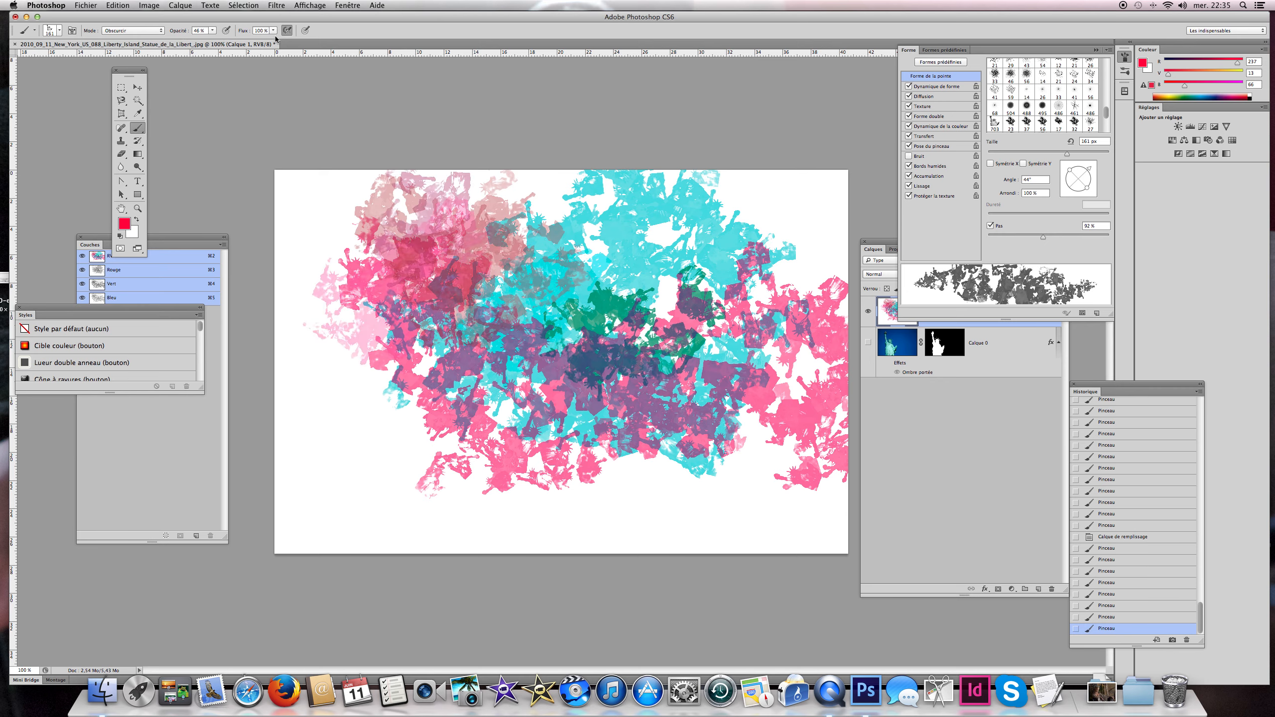
left_click_drag(273, 31, 249, 43)
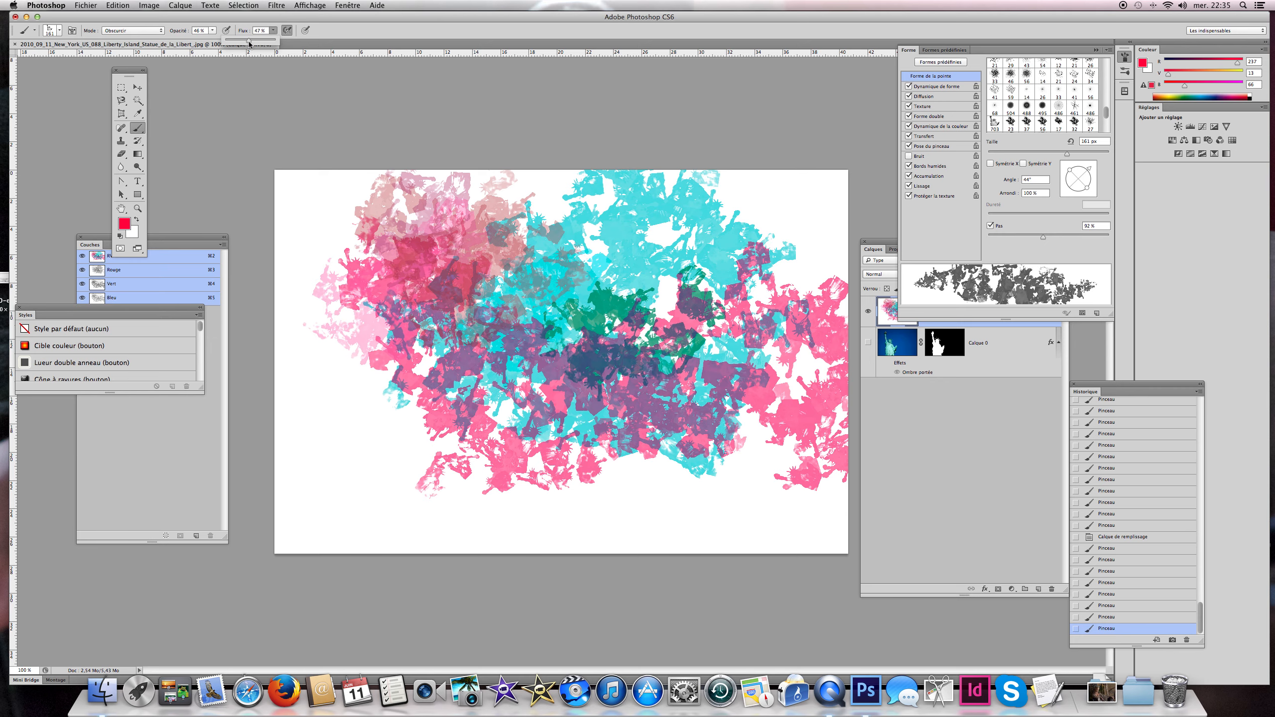
mouse_move(330, 210)
left_mouse_down()
mouse_move(352, 261)
mouse_move(365, 484)
mouse_move(484, 450)
mouse_move(685, 490)
mouse_move(663, 470)
mouse_move(684, 489)
left_mouse_up()
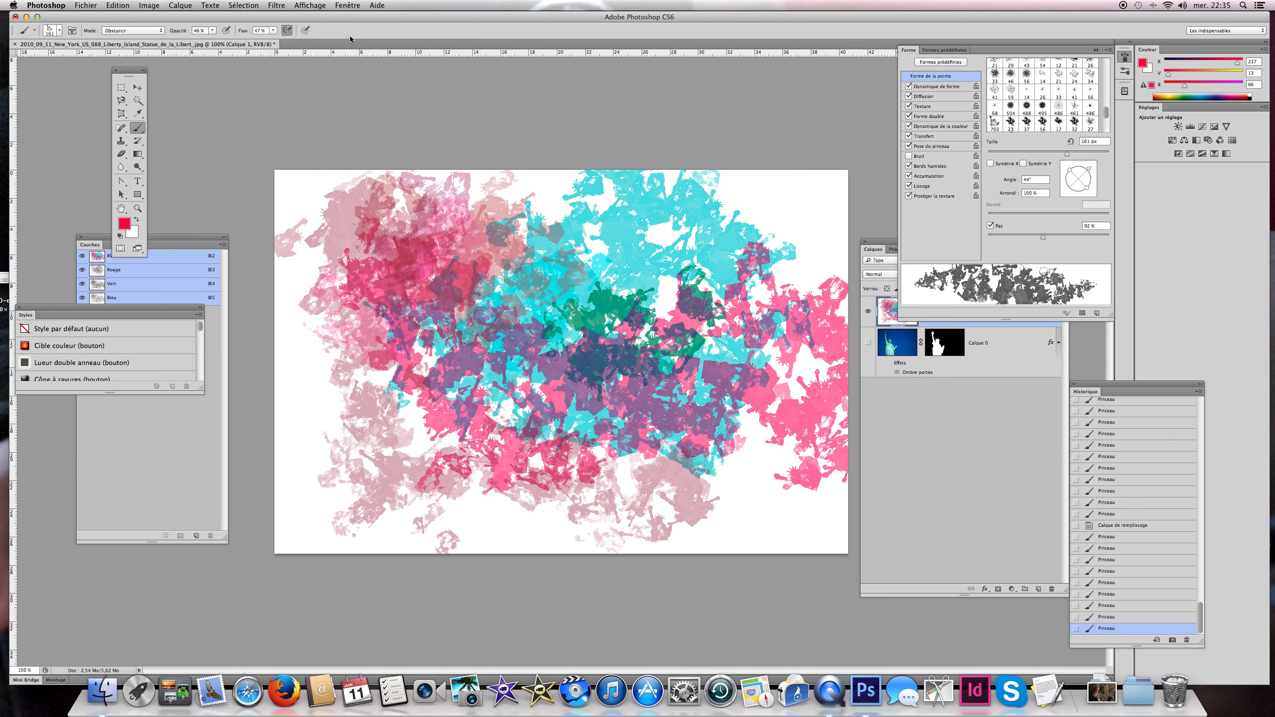
Show Calque 0 with the Move tool active, and set Calque 1's blending mode to Produit
left_click(136, 88)
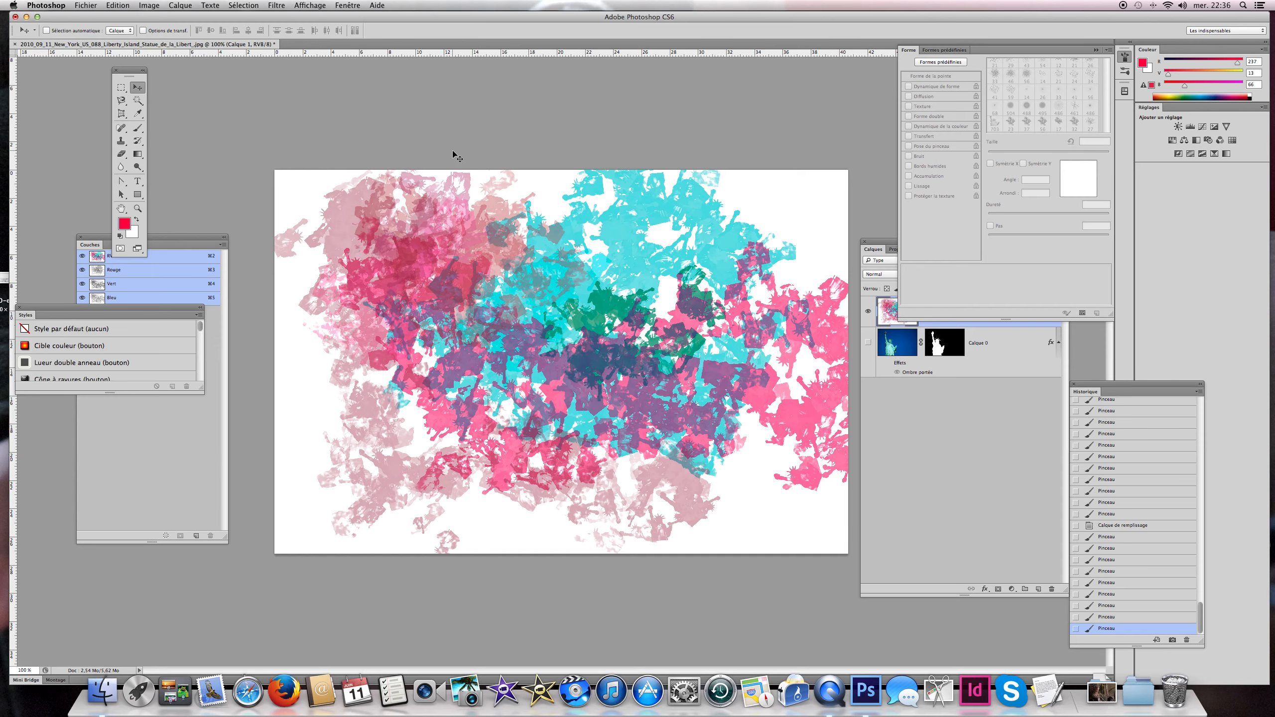
left_click(1037, 342)
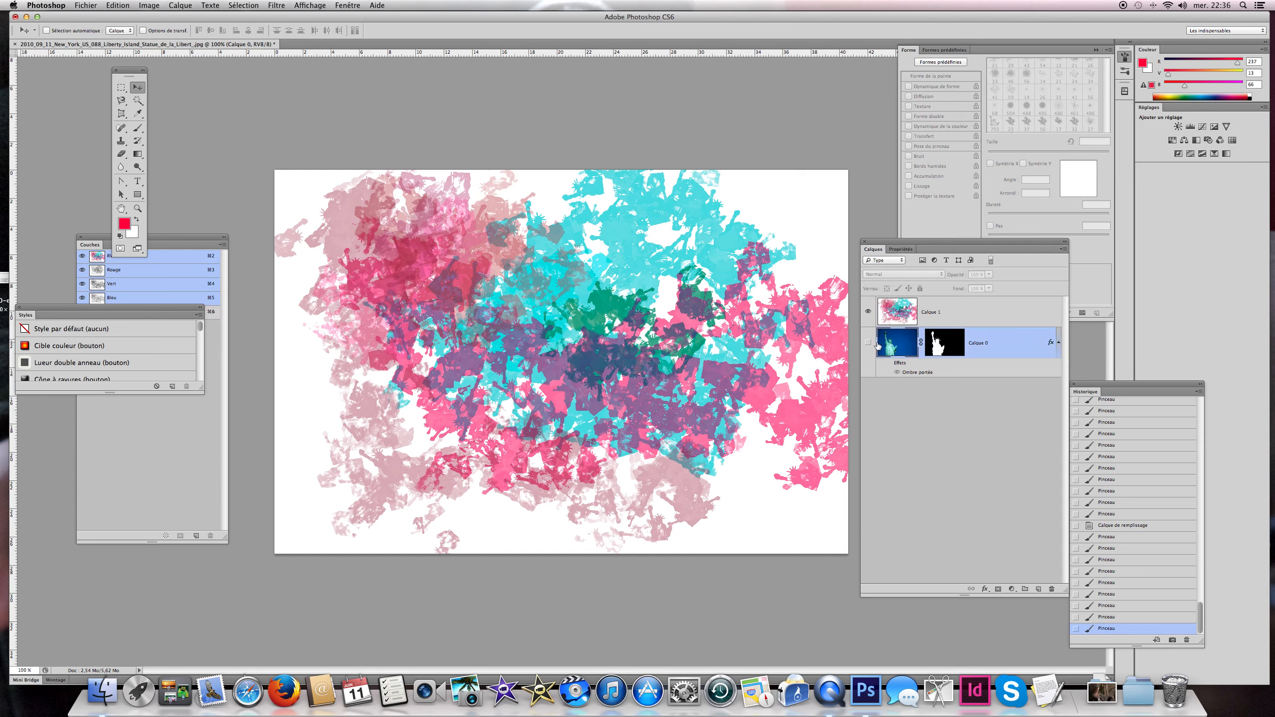
left_click(868, 342)
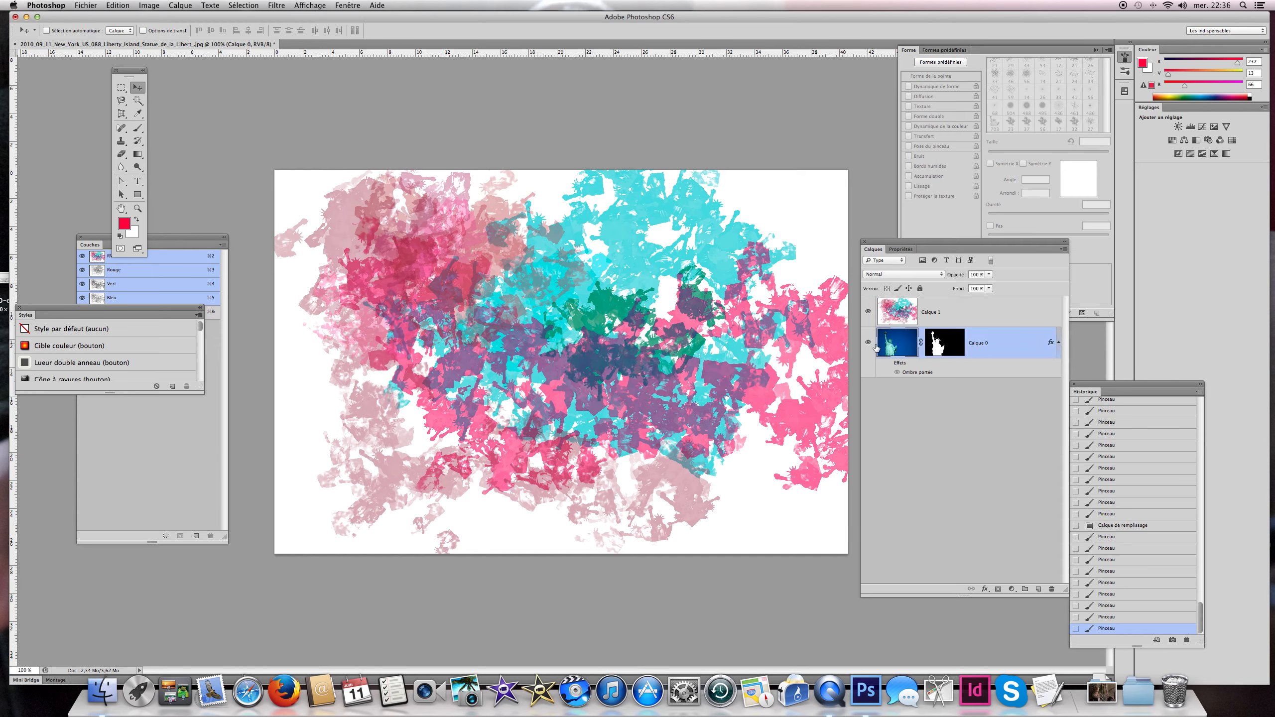
left_click(953, 317)
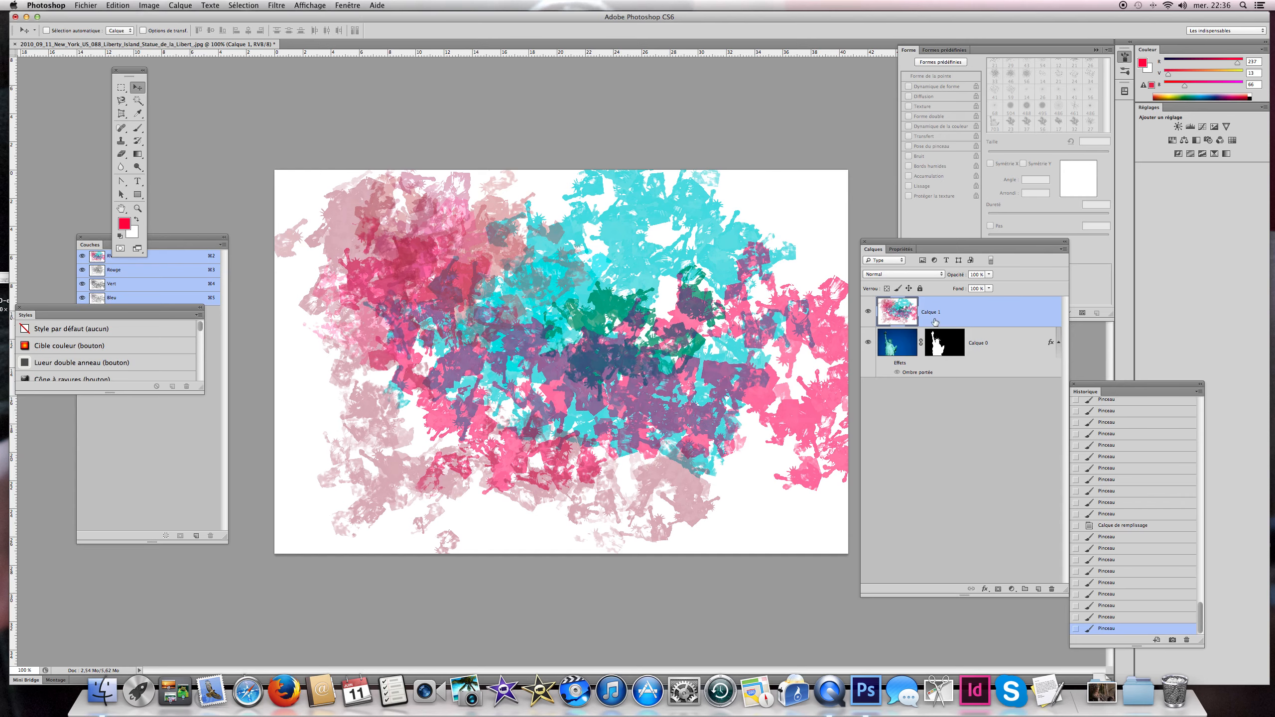
left_click(929, 275)
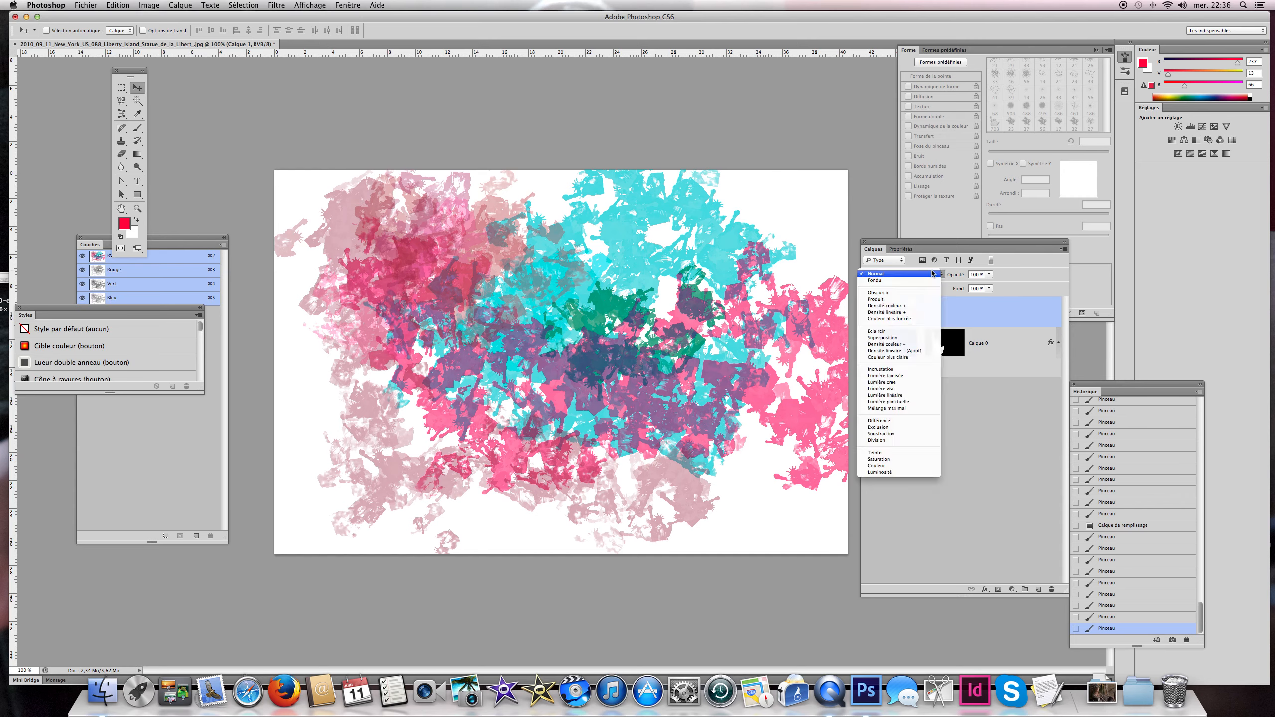
left_click(912, 299)
Compare Superposition and Produit as Calque 1's blending mode, and set it to Incrustation
left_click(903, 274)
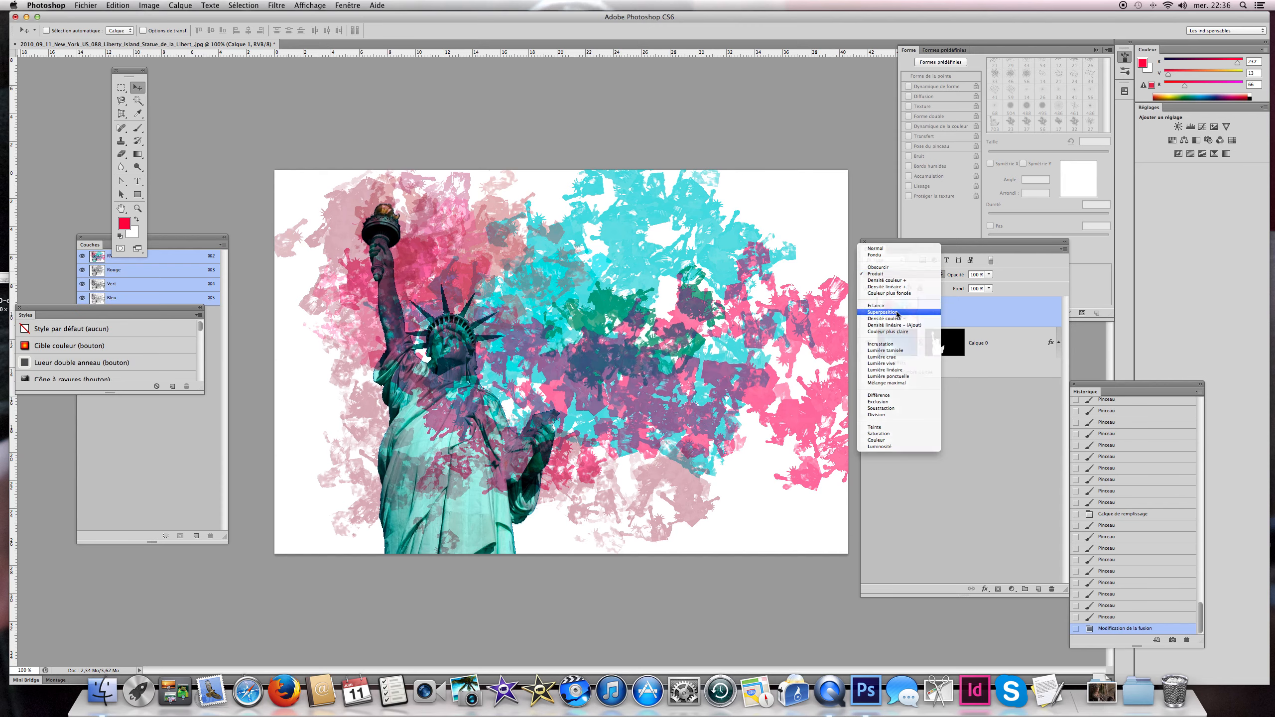
left_click(897, 313)
left_click(901, 277)
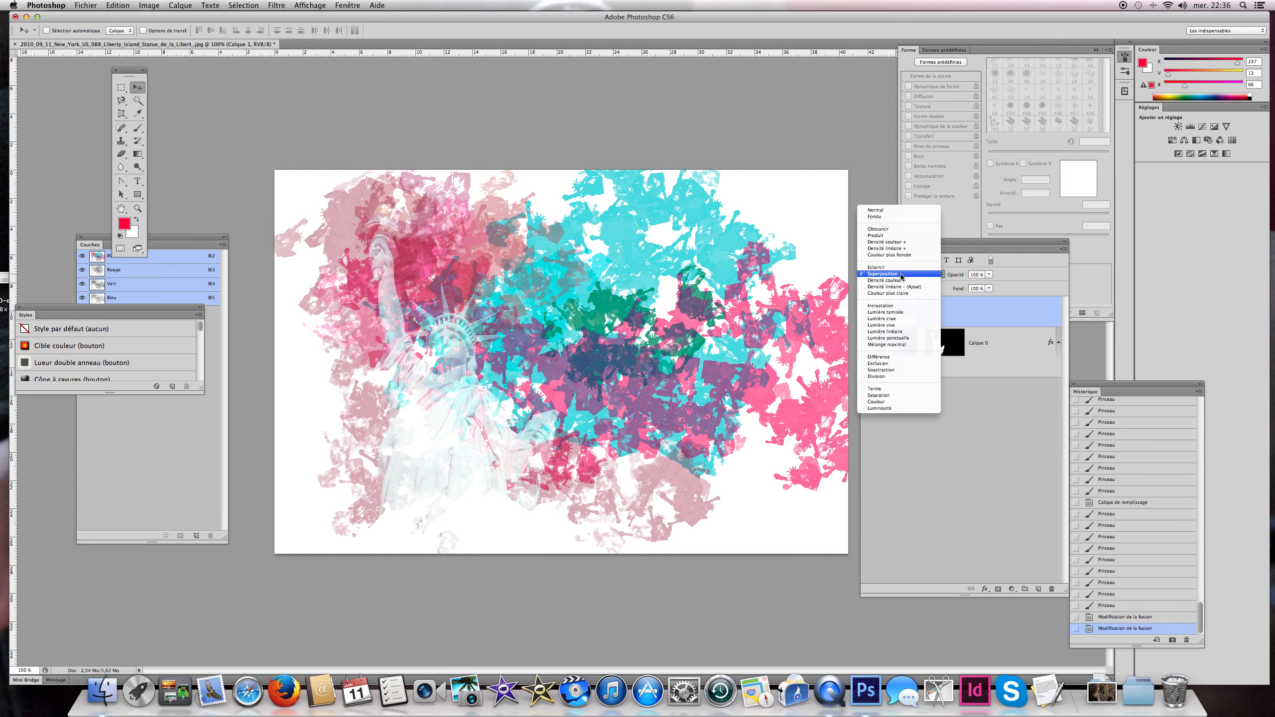
left_click(889, 236)
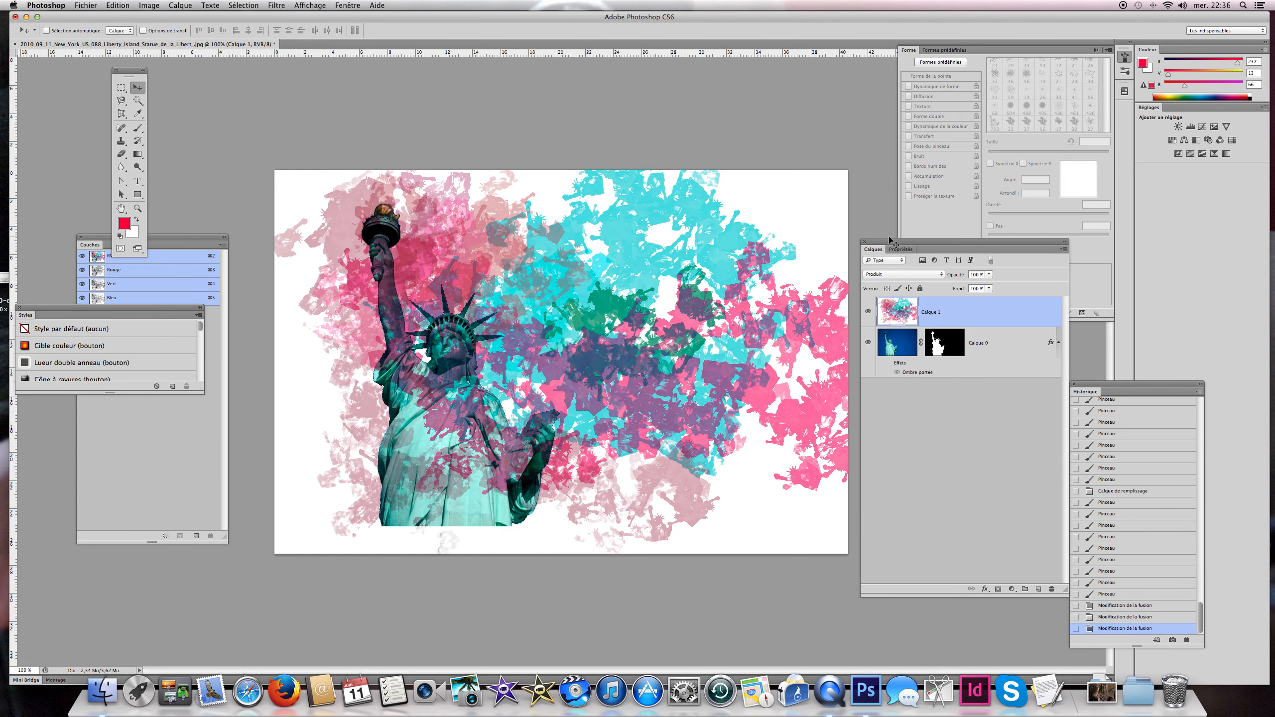
left_click(906, 276)
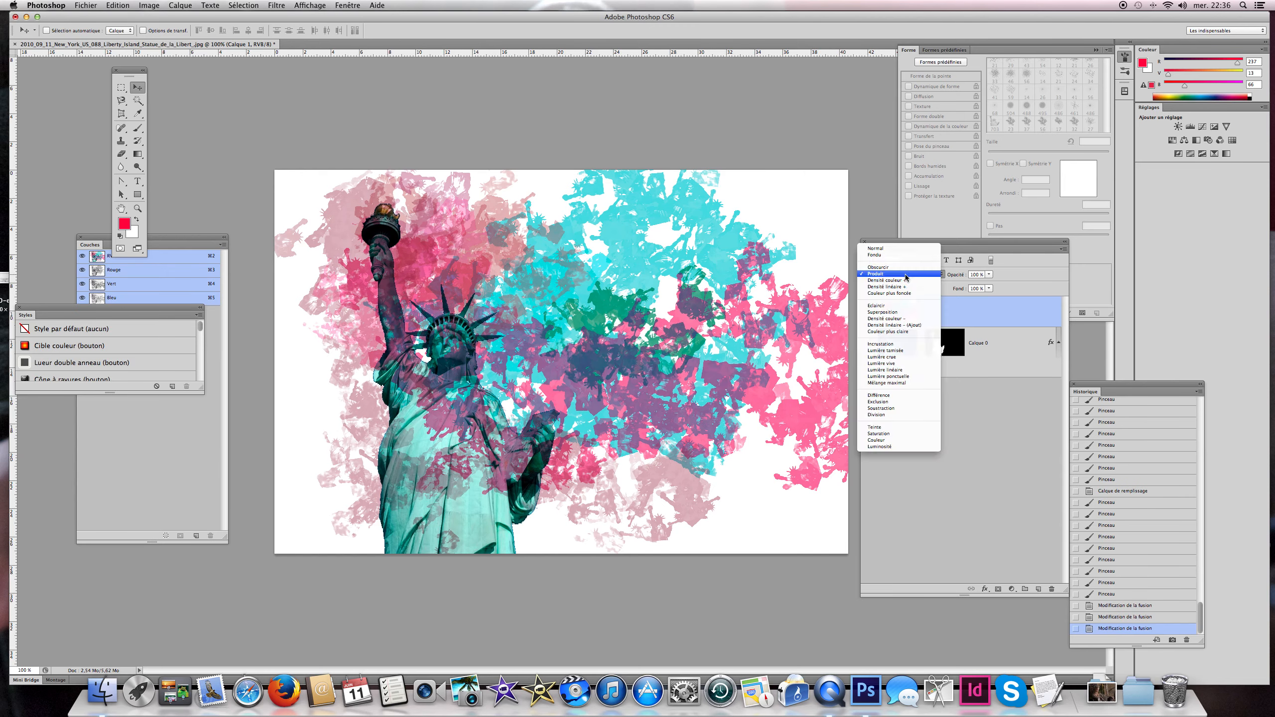
left_click(889, 344)
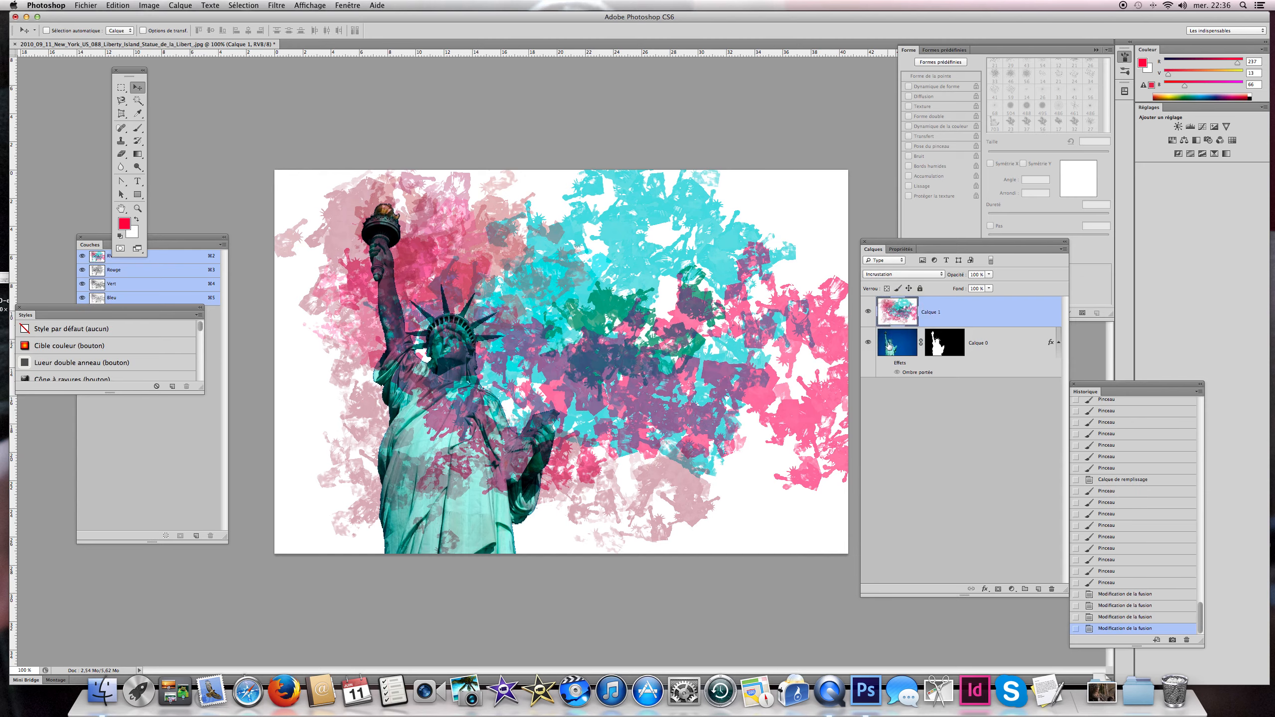